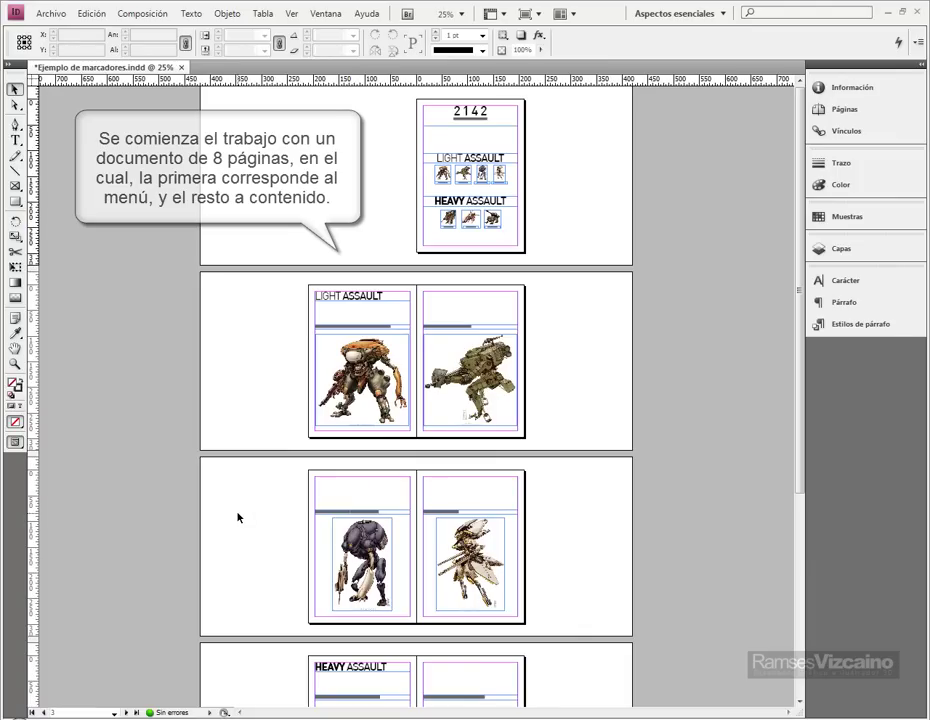
# Look over the document's spreads and examine the catalogue menu layout on page 1
pyautogui.moveTo(567, 575); pyautogui.dragTo(575, 273)
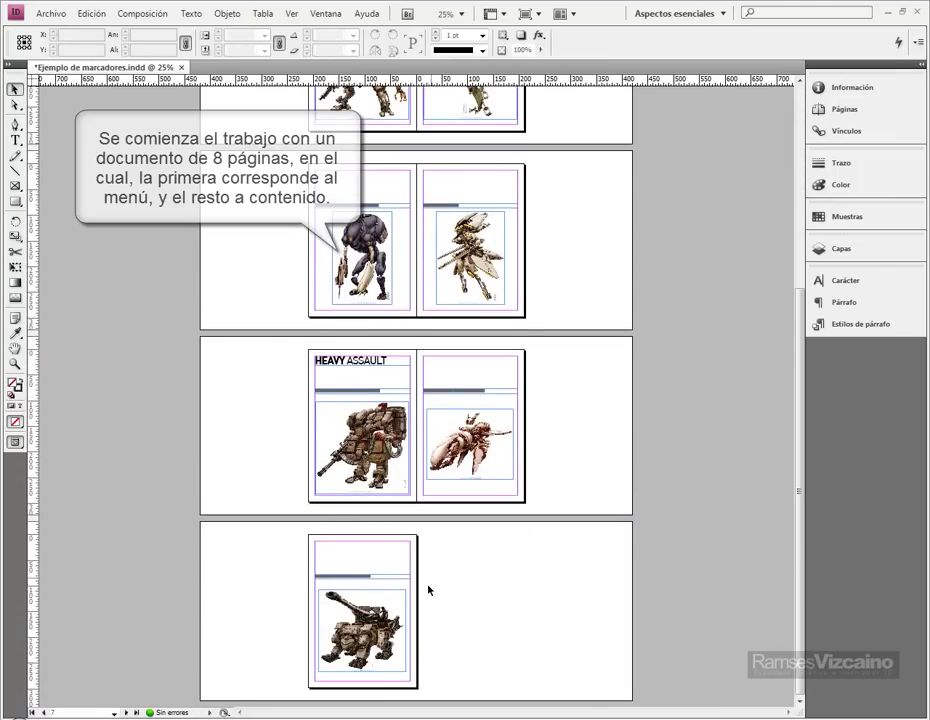
pyautogui.moveTo(458, 236); pyautogui.dragTo(430, 614)
pyautogui.scroll(1, 471, 150)
pyautogui.hotkey('ctrl', '=')
pyautogui.hotkey('ctrl', '=')
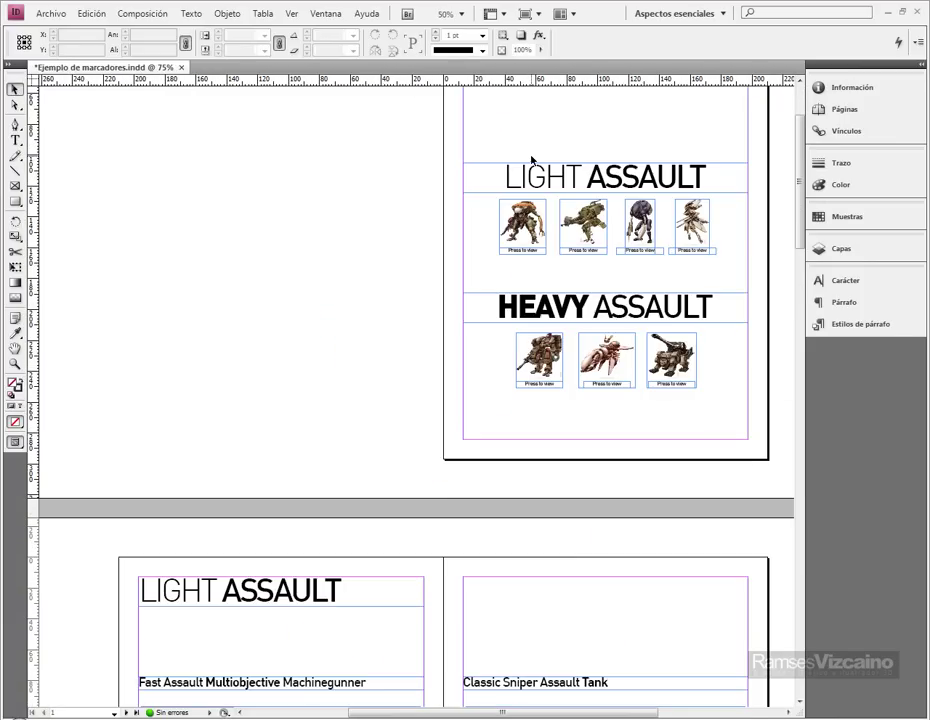
pyautogui.moveTo(582, 186); pyautogui.dragTo(452, 318)
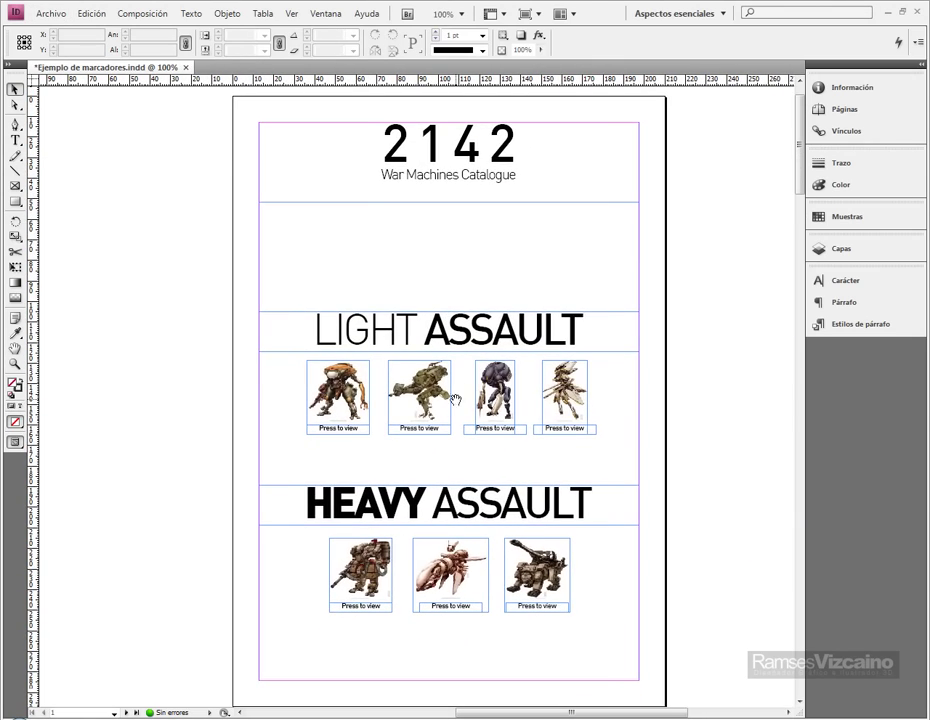
# Examine the content pages after the menu, checking each machine's title and full-size image through the last page
pyautogui.moveTo(312, 587); pyautogui.dragTo(505, 341)
pyautogui.moveTo(374, 645); pyautogui.dragTo(513, 251)
pyautogui.moveTo(544, 453); pyautogui.dragTo(513, 394)
pyautogui.hotkey('ctrl', '-')
pyautogui.moveTo(574, 470); pyautogui.dragTo(540, 472)
pyautogui.moveTo(537, 656); pyautogui.dragTo(523, 302)
pyautogui.moveTo(478, 666); pyautogui.dragTo(482, 474)
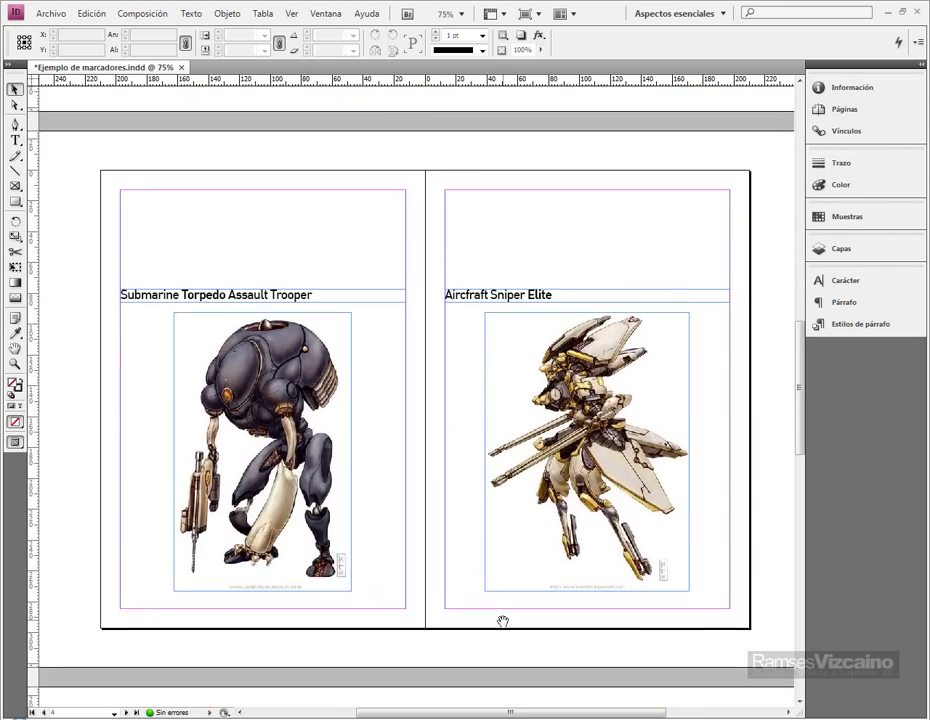
pyautogui.moveTo(503, 621); pyautogui.dragTo(495, 394)
pyautogui.moveTo(498, 575); pyautogui.dragTo(534, 403)
pyautogui.moveTo(536, 597); pyautogui.dragTo(568, 319)
pyautogui.moveTo(496, 594); pyautogui.dragTo(453, 473)
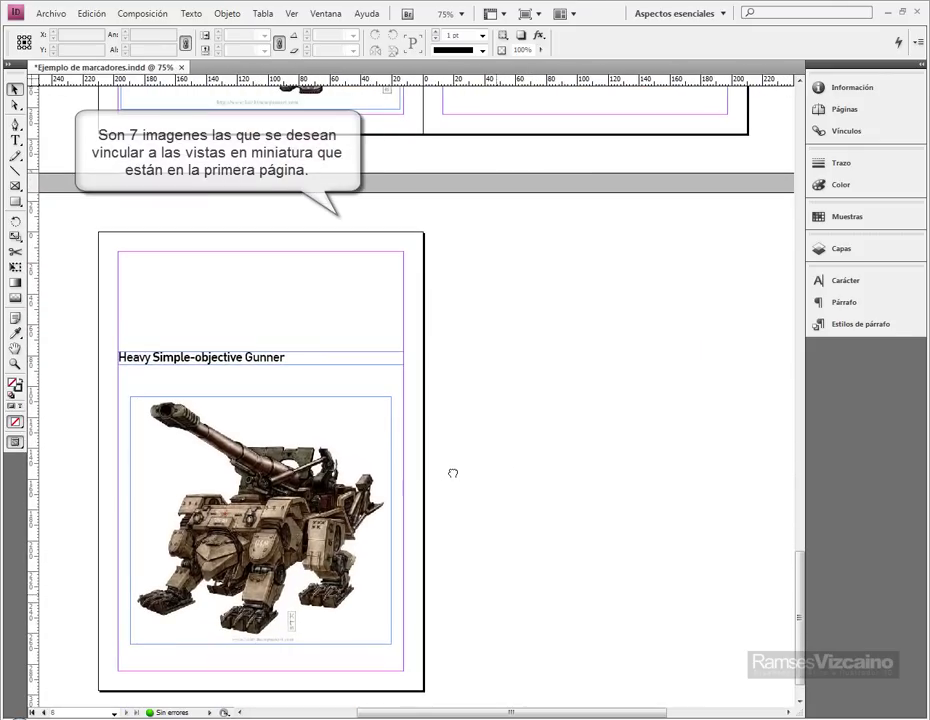
# Preview the pages without guides to inspect the HEAVY ASSAULT section and page 1 menu, ending back in Normal screen mode
pyautogui.click(16, 443)
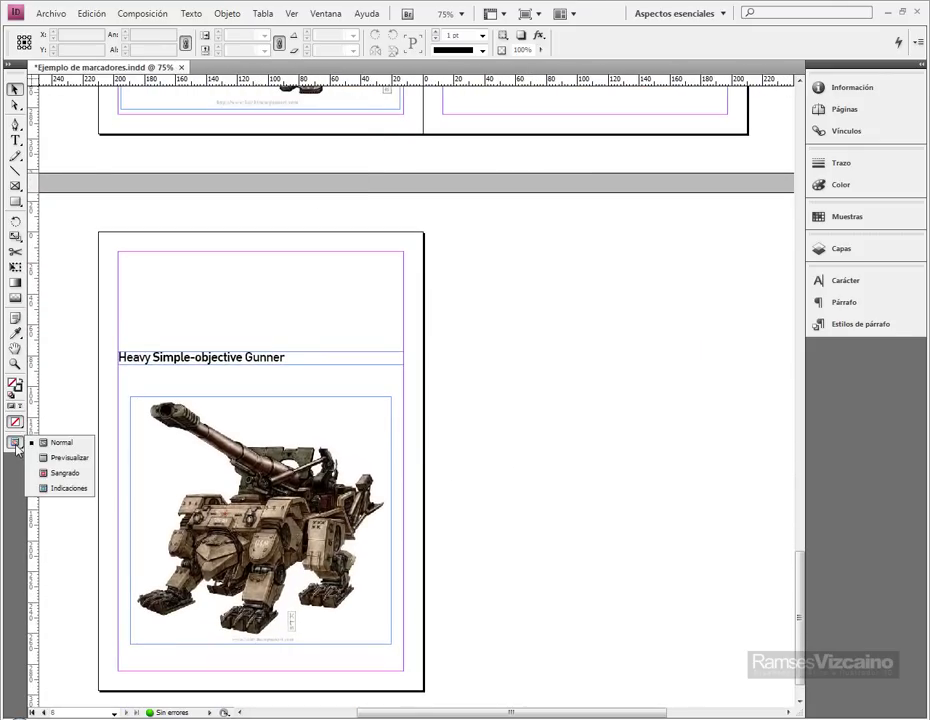
pyautogui.click(50, 457)
pyautogui.moveTo(500, 243); pyautogui.dragTo(476, 589)
pyautogui.scroll(10, 490, 330)
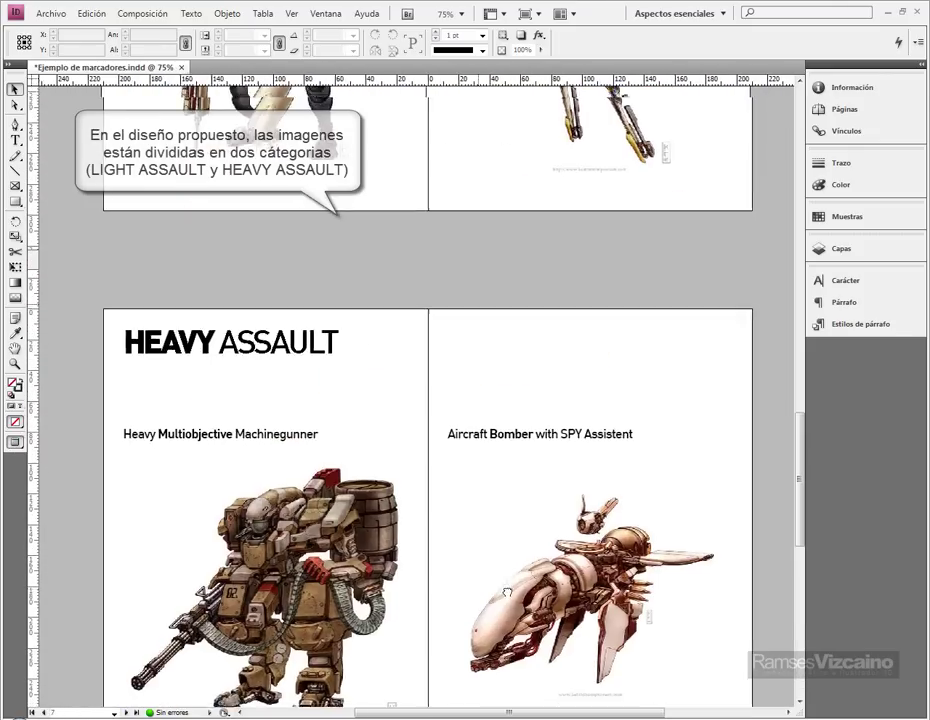
pyautogui.scroll(10, 484, 331)
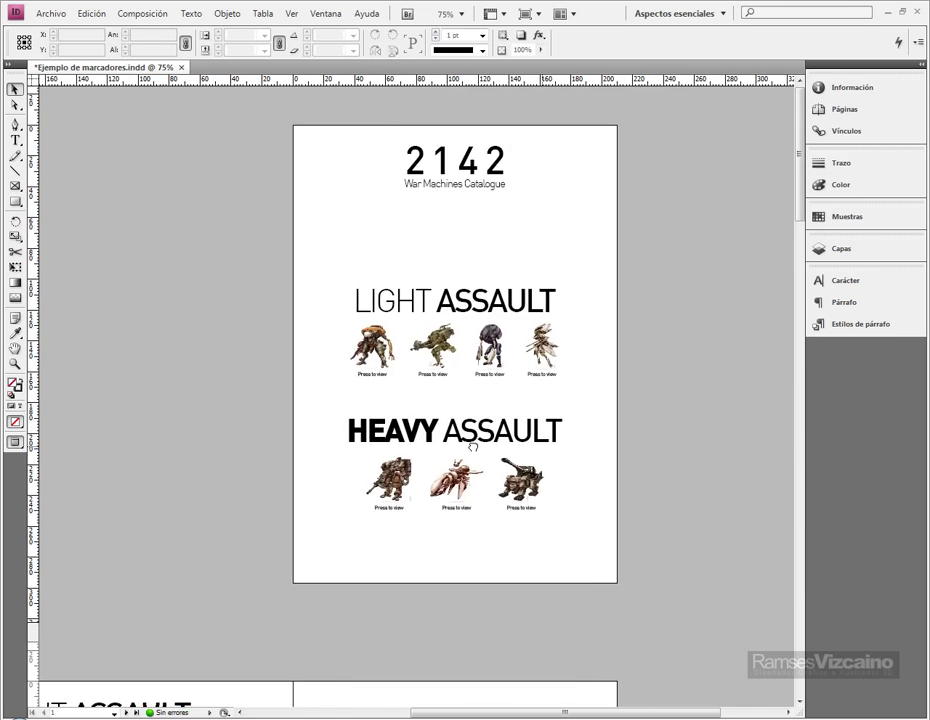
pyautogui.hotkey('ctrl', '=')
pyautogui.hotkey('ctrl', '=')
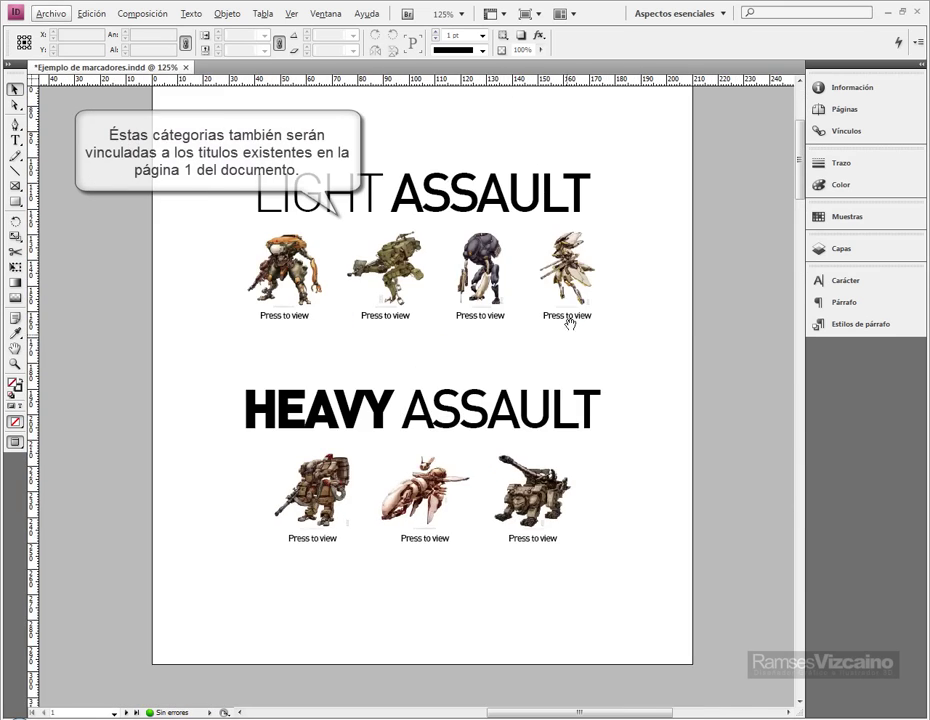
pyautogui.scroll(3, 568, 322)
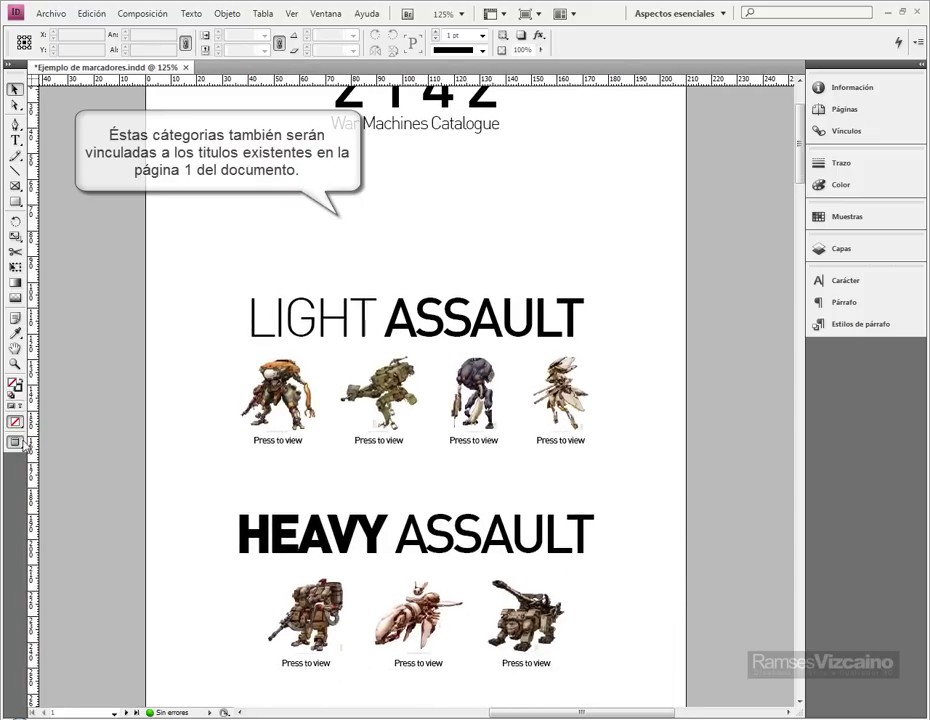
pyautogui.moveTo(15, 443); pyautogui.dragTo(45, 443)
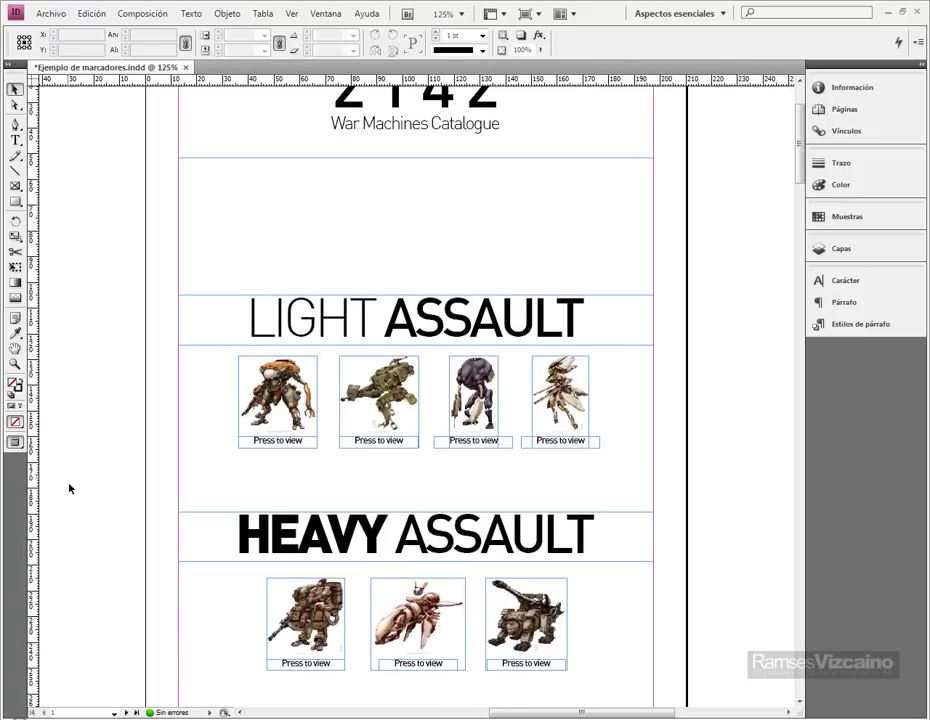
# Show the interactive Marcadores panel beside the LIGHT ASSAULT spread on pages 2 and 3
pyautogui.moveTo(141, 643); pyautogui.dragTo(465, 249)
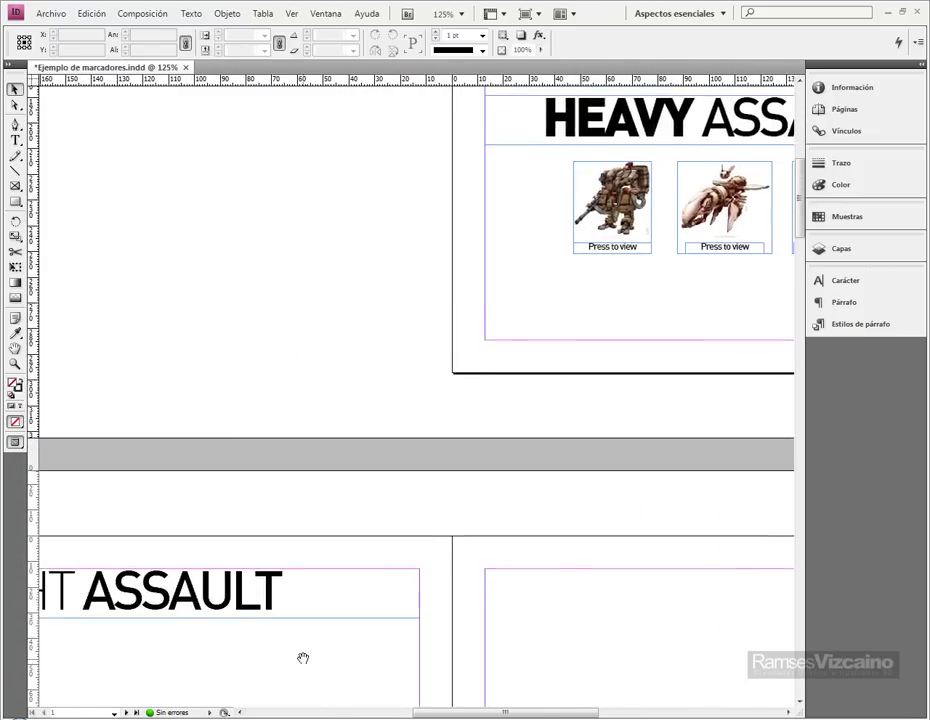
pyautogui.moveTo(303, 658); pyautogui.dragTo(432, 324)
pyautogui.moveTo(424, 600); pyautogui.dragTo(410, 311)
pyautogui.scroll(-2, 419, 337)
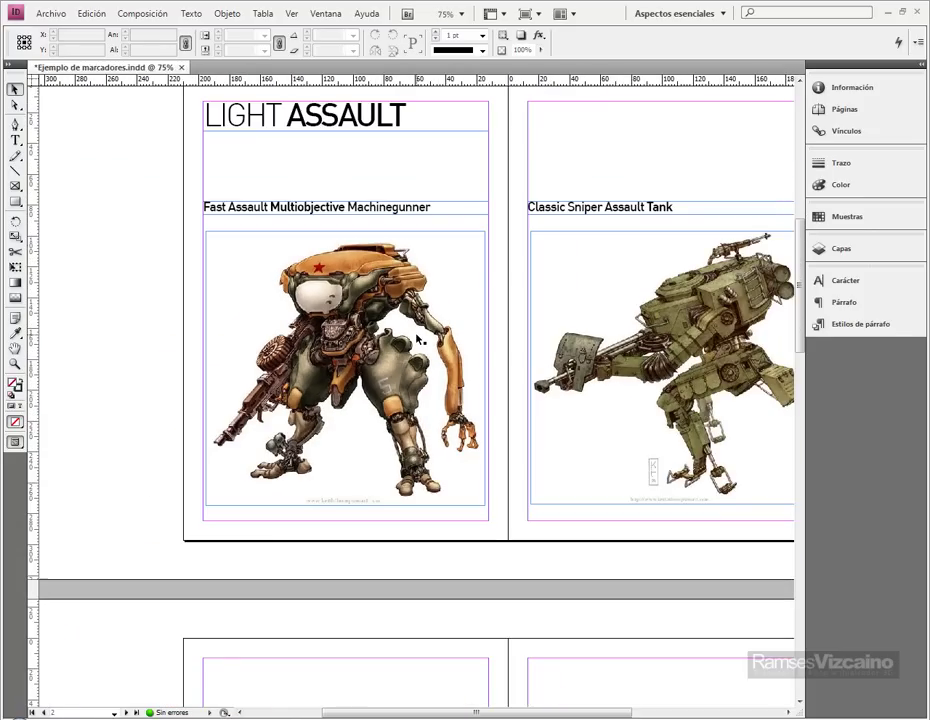
pyautogui.moveTo(556, 378); pyautogui.dragTo(476, 406)
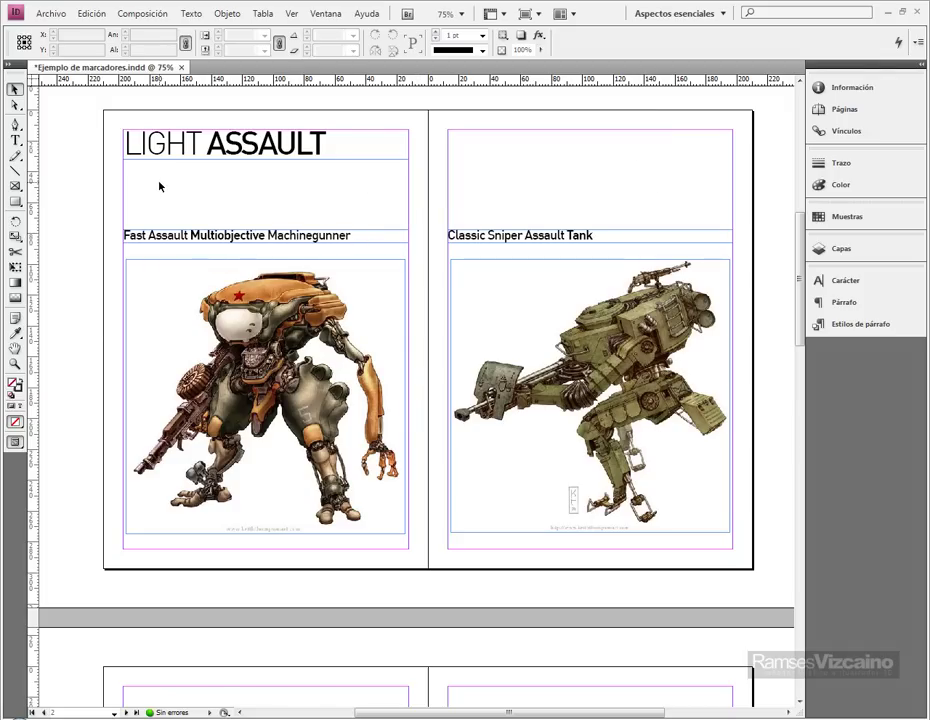
pyautogui.click(322, 13)
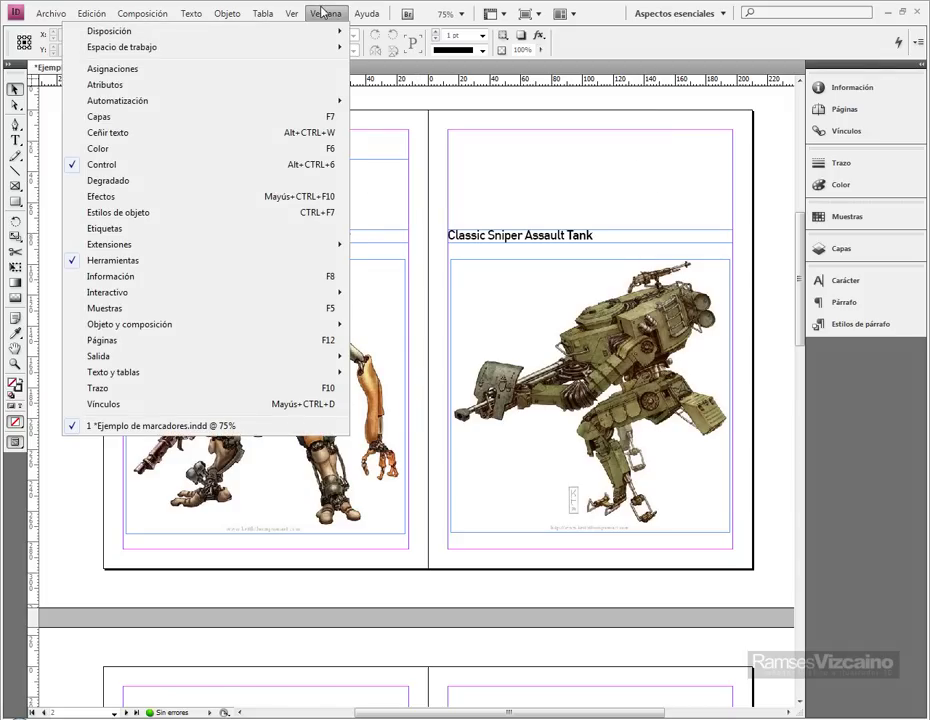
pyautogui.moveTo(318, 297)
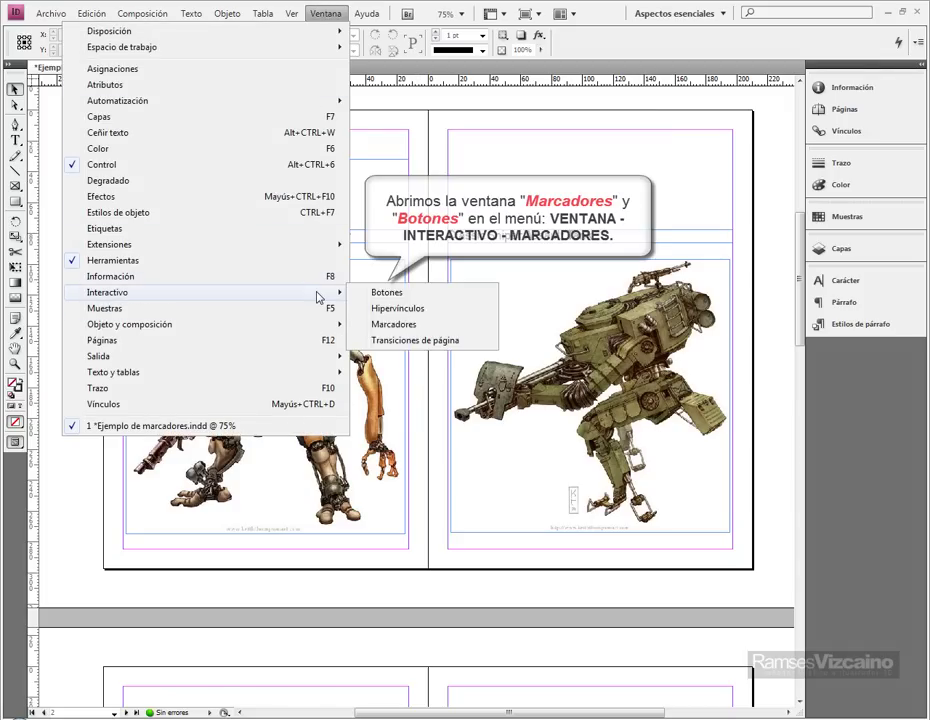
pyautogui.click(413, 326)
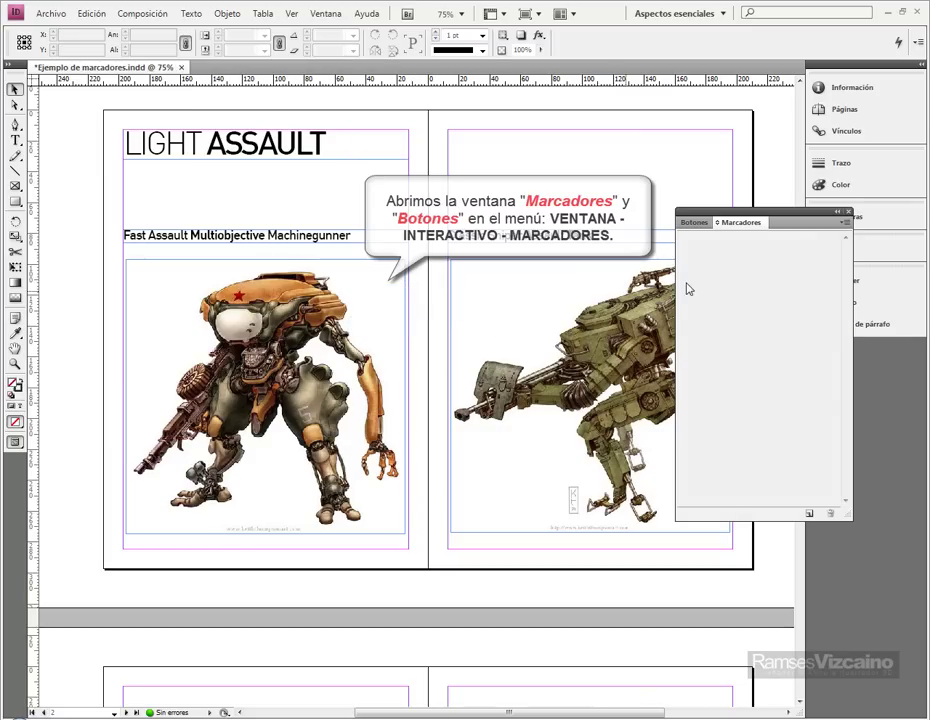
pyautogui.moveTo(736, 221); pyautogui.dragTo(783, 363)
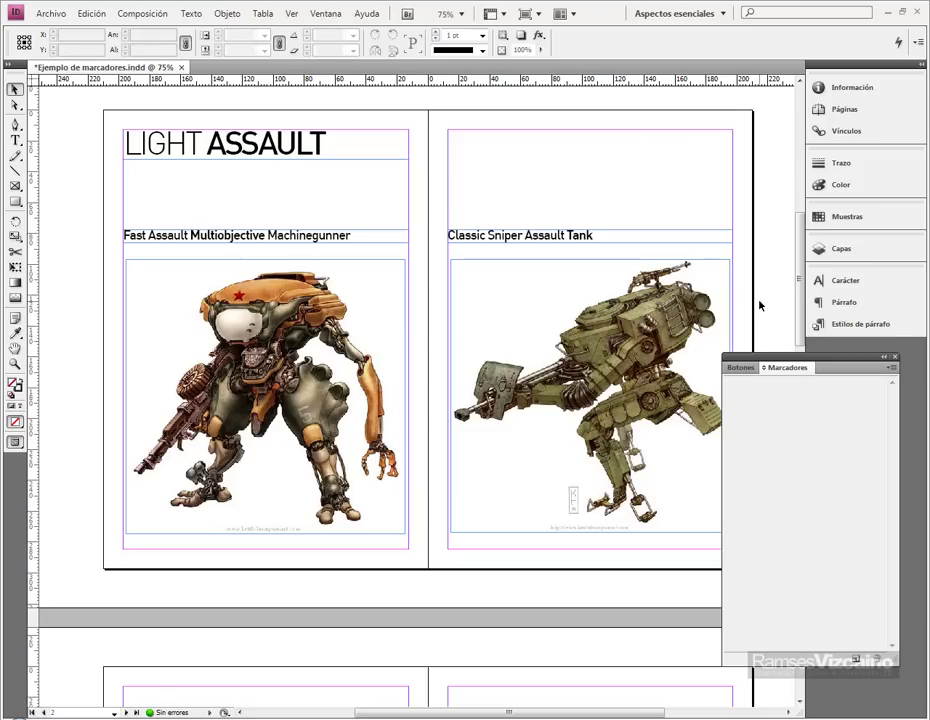
# Add a bookmark named "Light A 01" at the start of the "Fast Assault Multiobjective Machinegunner" title
pyautogui.press('t')
pyautogui.click(361, 234)
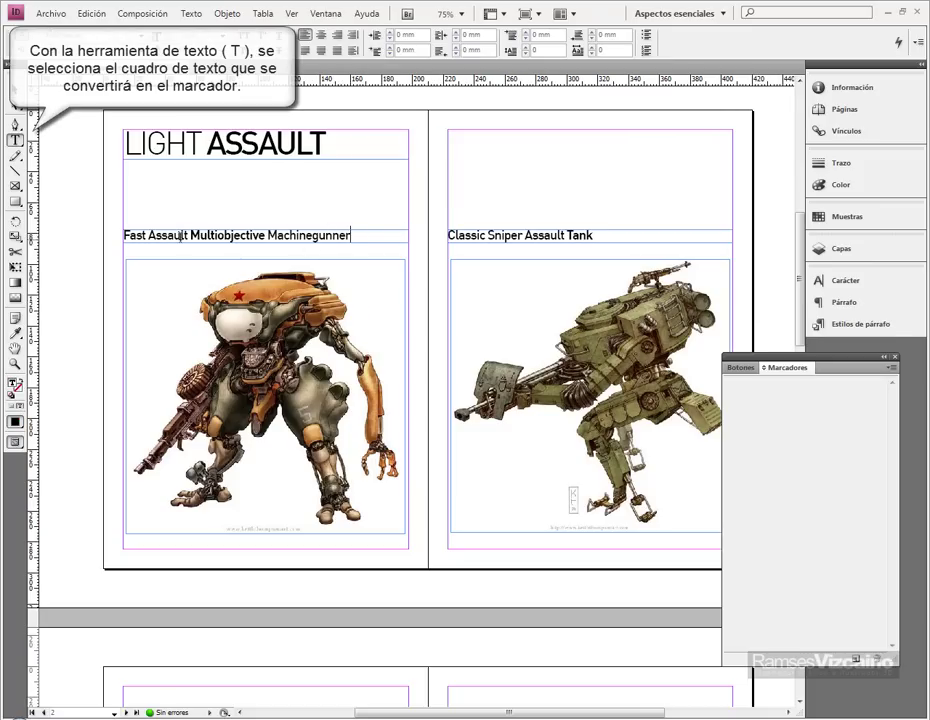
pyautogui.rightClick(127, 240)
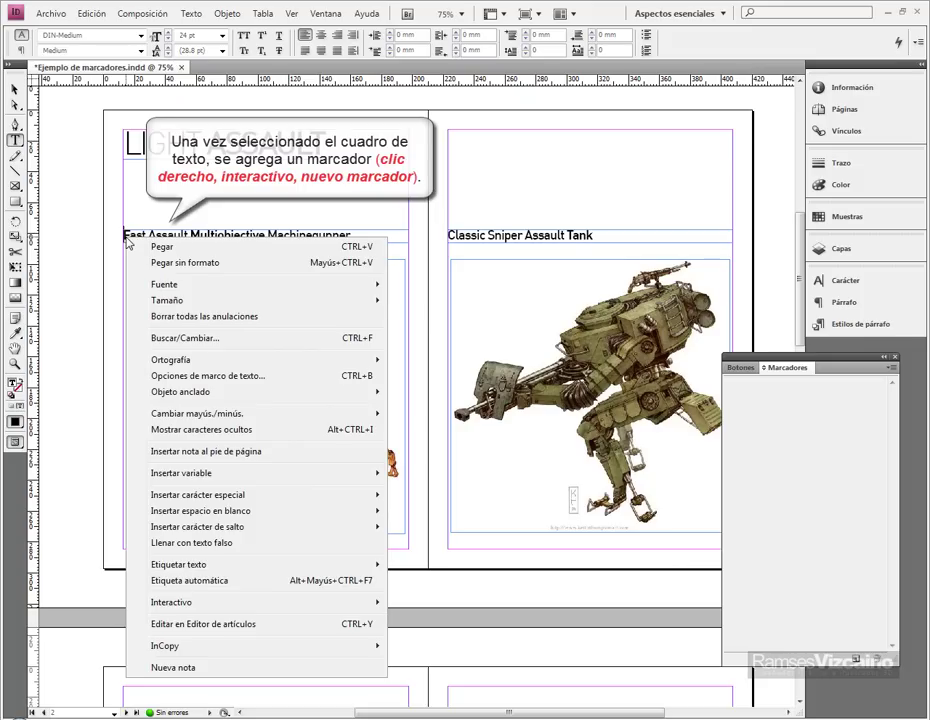
pyautogui.moveTo(347, 606)
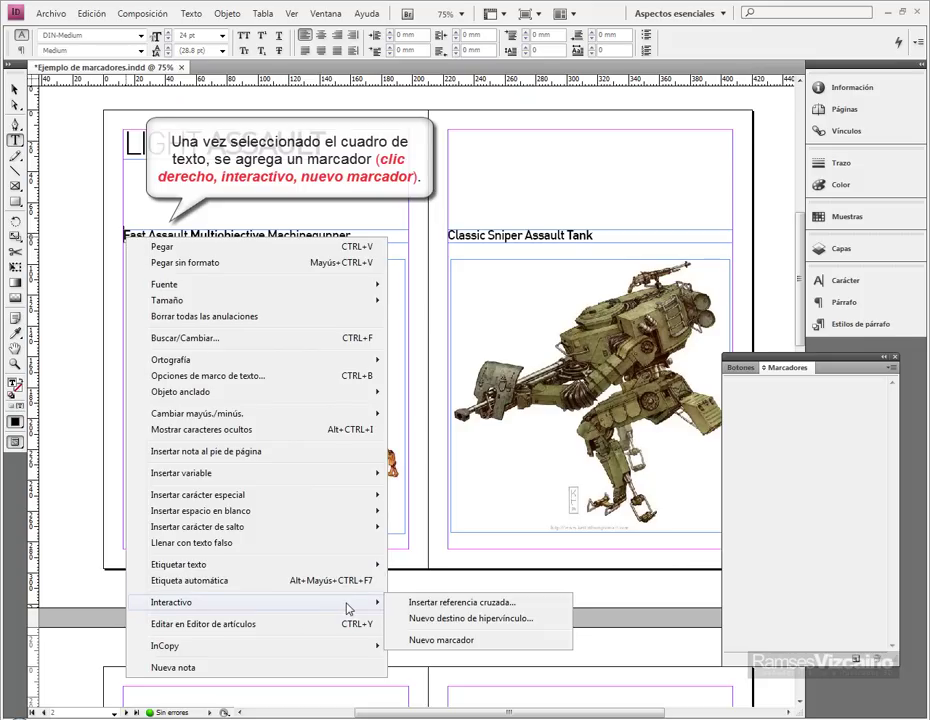
pyautogui.click(458, 641)
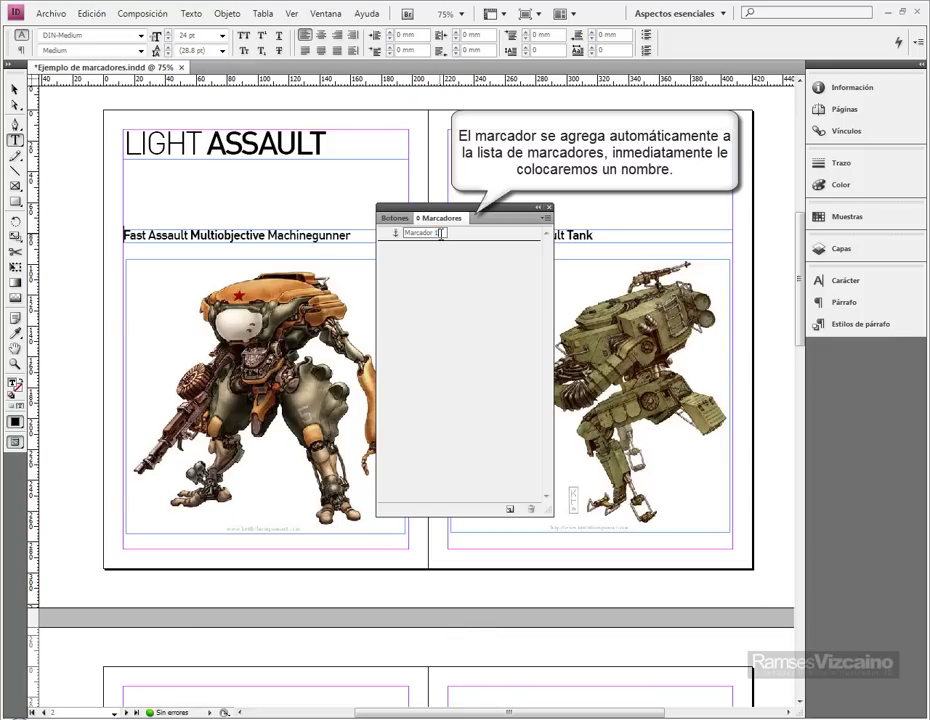
pyautogui.moveTo(488, 213); pyautogui.dragTo(590, 158)
pyautogui.write('Light A 01')
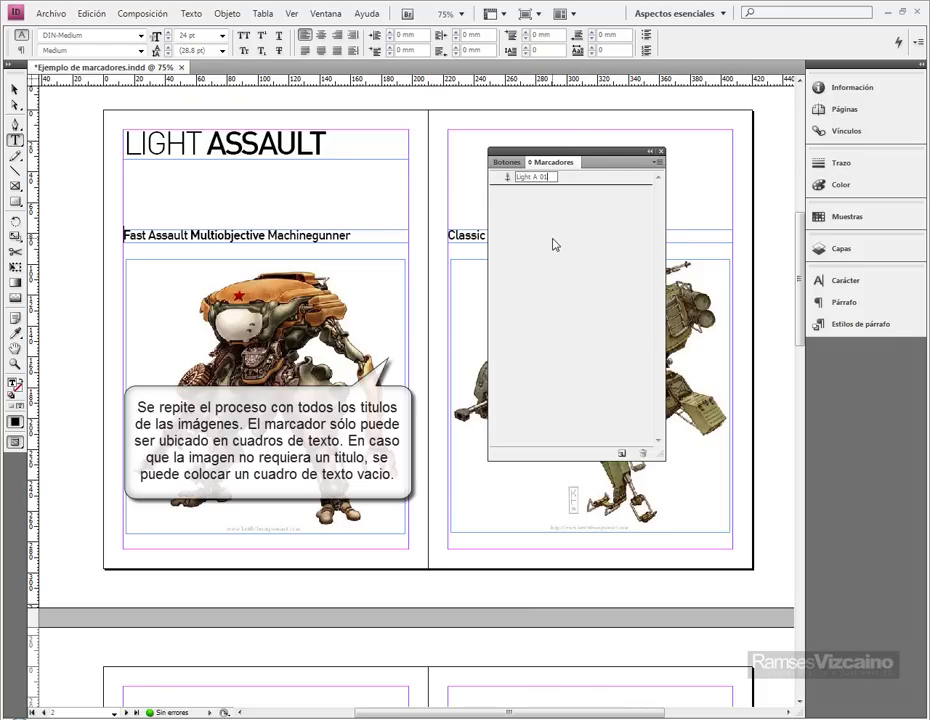
# Add a bookmark named "Light A 02" at the start of the "Classic Sniper Assault Tank" title
pyautogui.moveTo(605, 160); pyautogui.dragTo(471, 292)
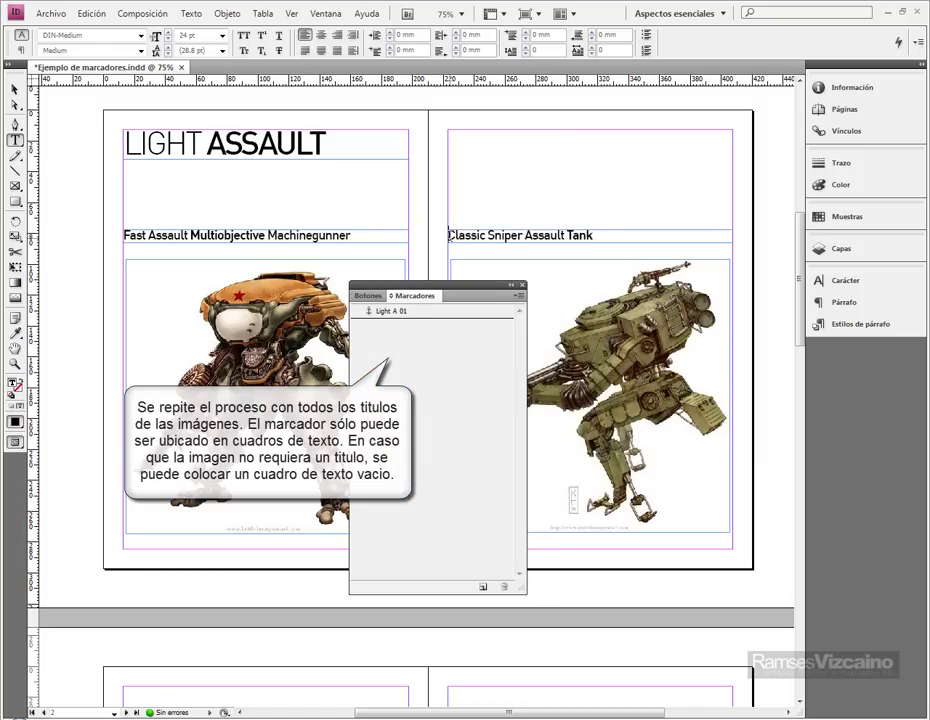
pyautogui.rightClick(451, 236)
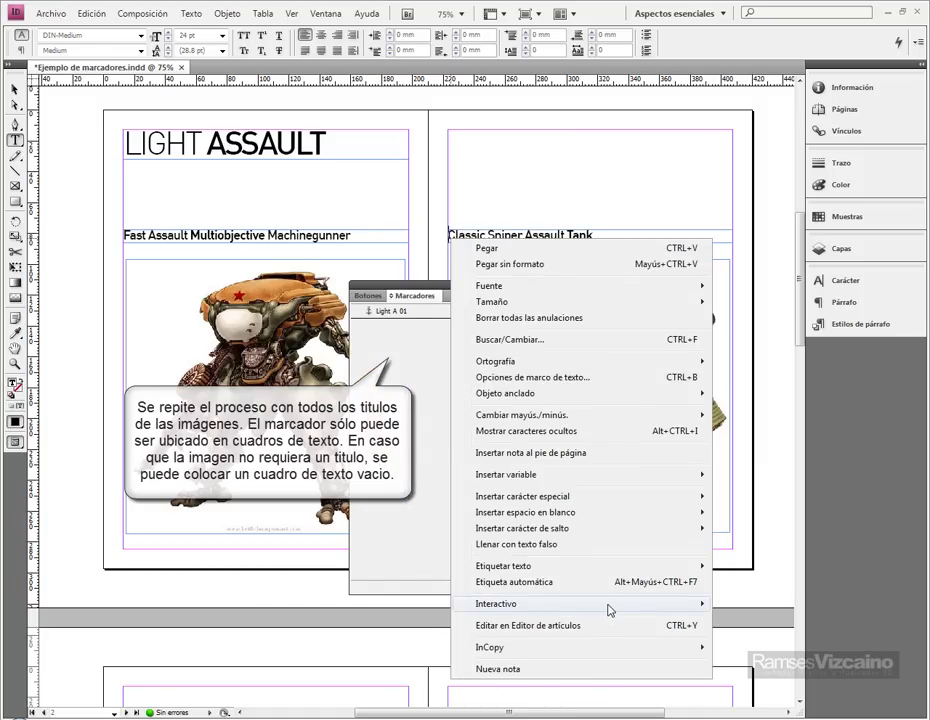
pyautogui.moveTo(596, 607)
pyautogui.click(386, 648)
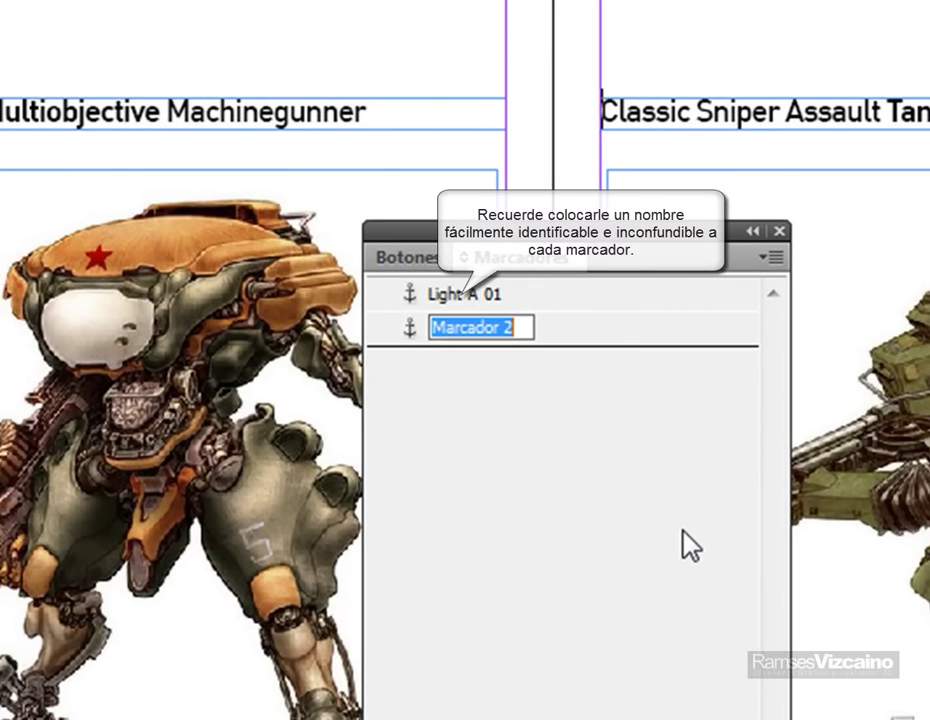
pyautogui.write('Light')
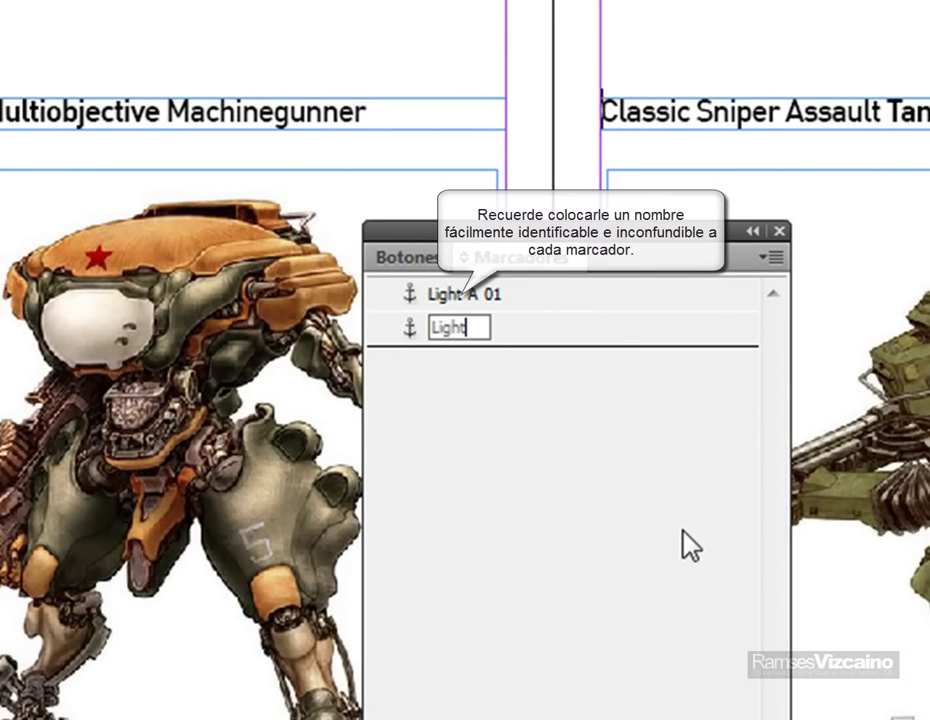
pyautogui.write(' A 02')
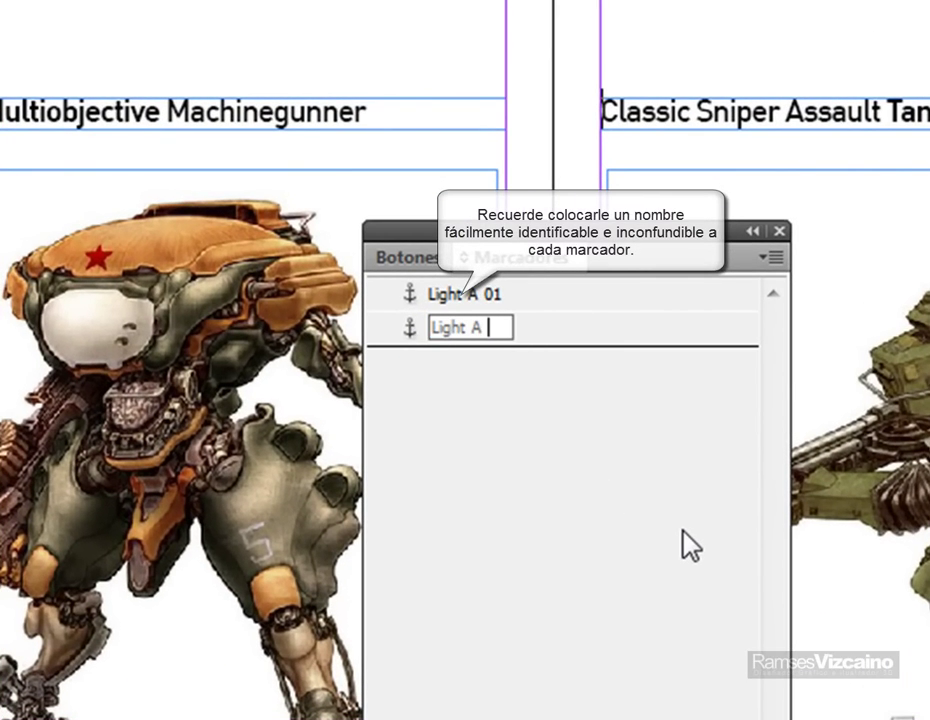
pyautogui.press('Return')
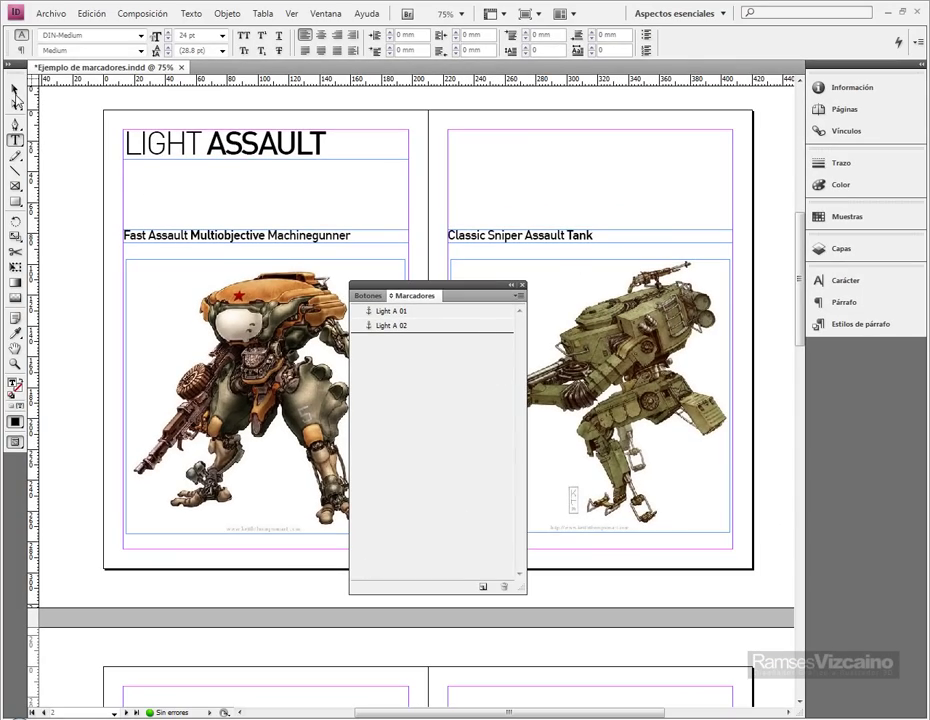
# Add a bookmark named "Light A 03" at the start of the "Submarine Torpedo Assault Trooper" title on page 4
pyautogui.click(15, 91)
pyautogui.moveTo(208, 633); pyautogui.dragTo(229, 186)
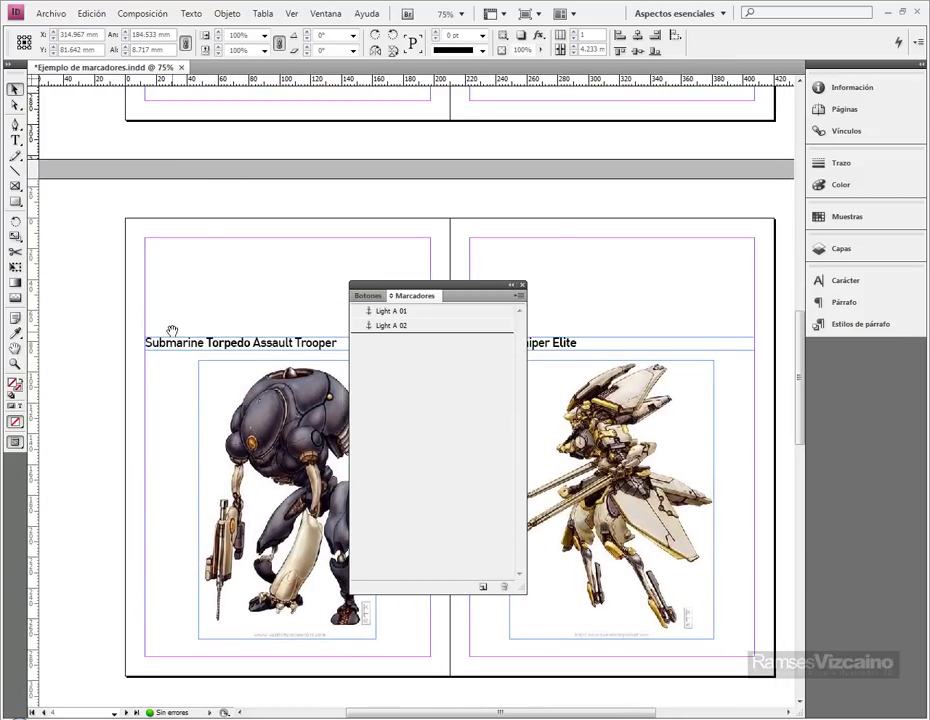
pyautogui.doubleClick(155, 343)
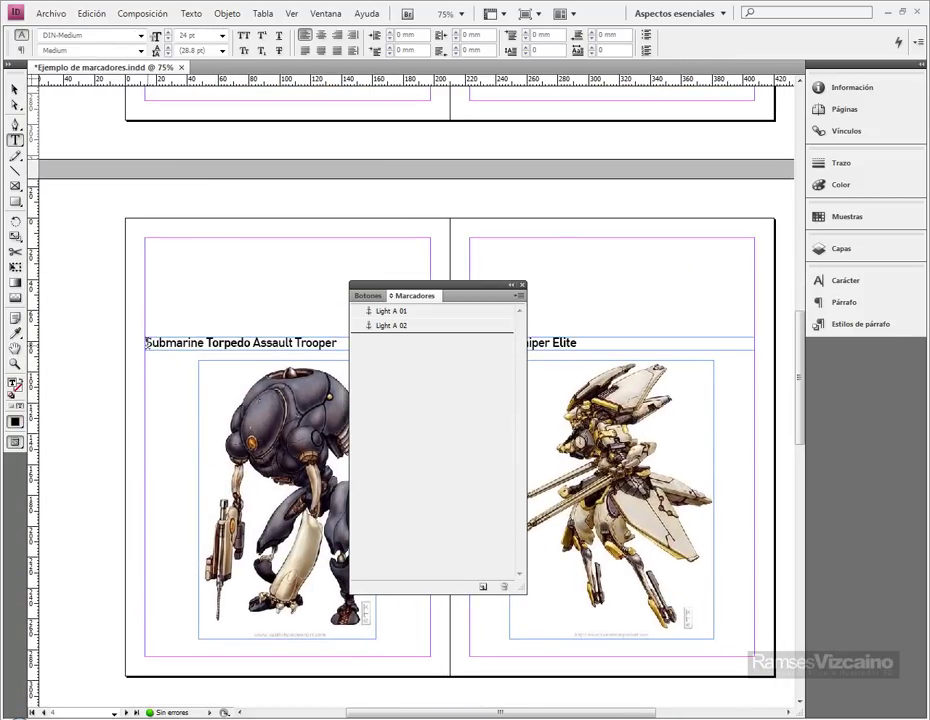
pyautogui.rightClick(147, 343)
pyautogui.moveTo(296, 652)
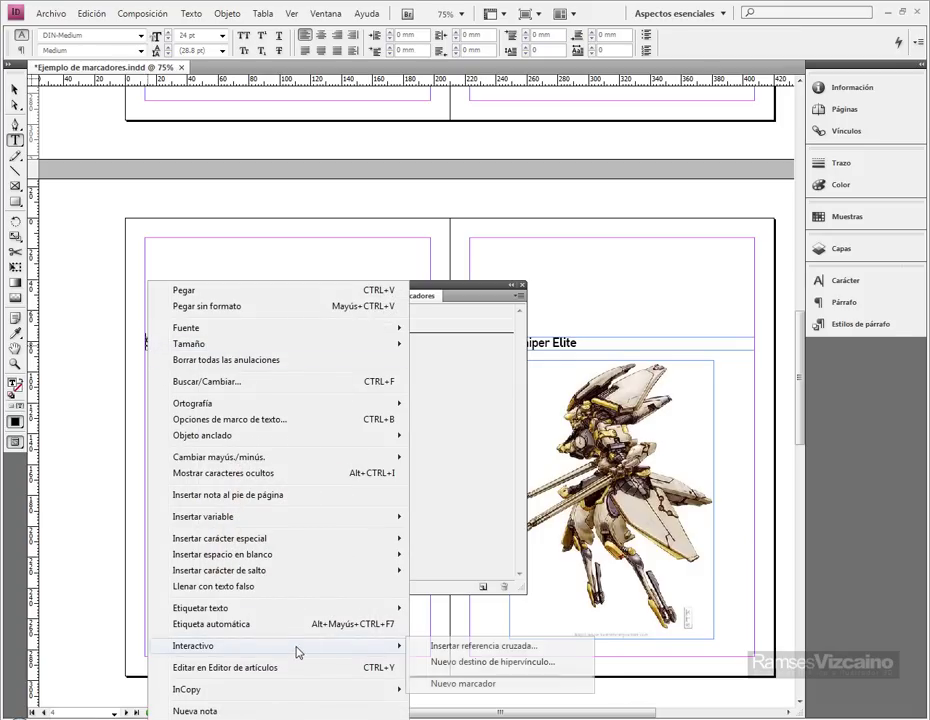
pyautogui.click(459, 684)
pyautogui.write('Light A 03')
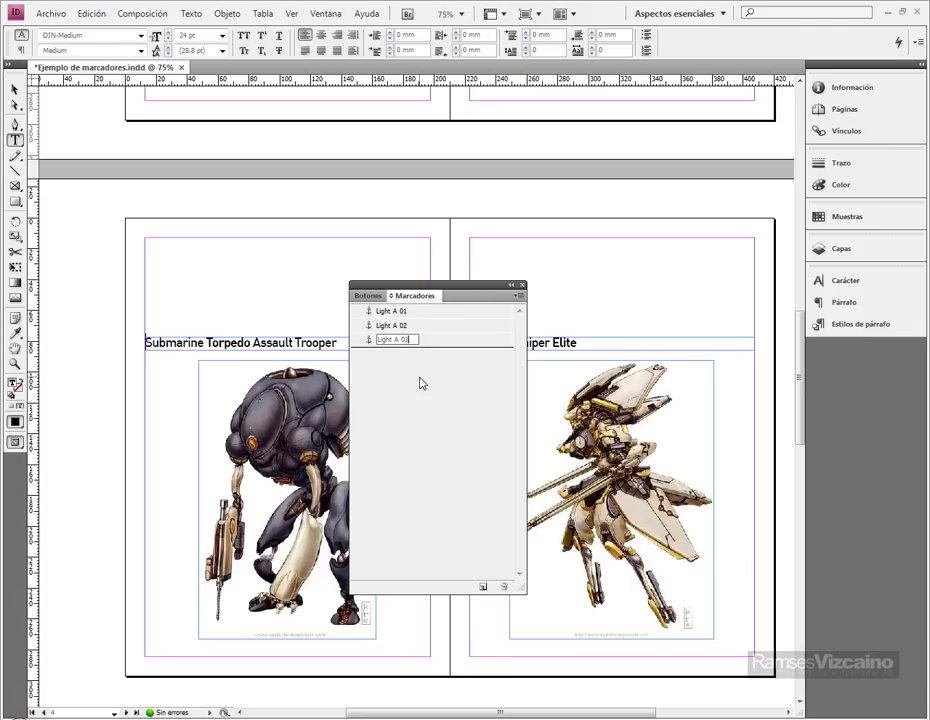
pyautogui.press('Return')
# Add a bookmark named "Light A 04" at the start of the "Aircfraft Sniper Elite" title on page 5
pyautogui.moveTo(469, 297); pyautogui.dragTo(341, 245)
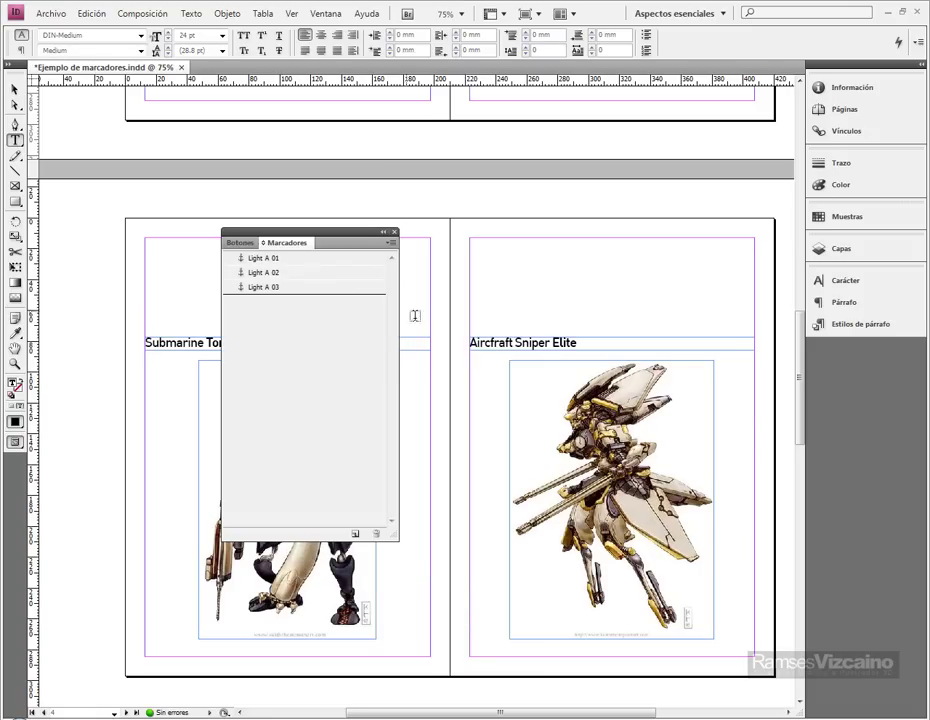
pyautogui.click(476, 343)
pyautogui.click(355, 533)
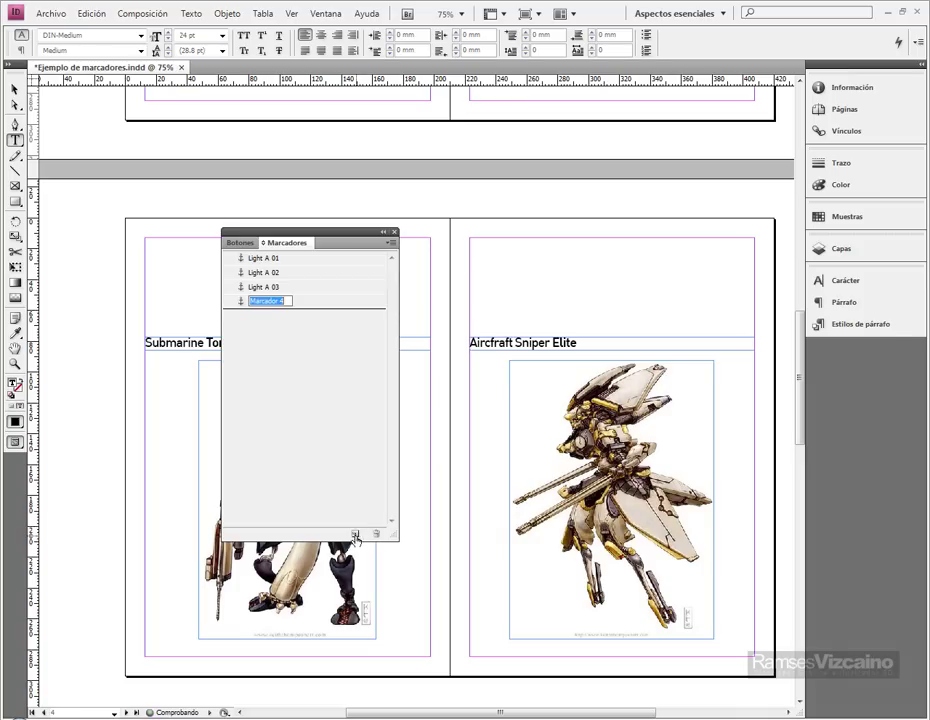
pyautogui.write('A')
pyautogui.write('Light')
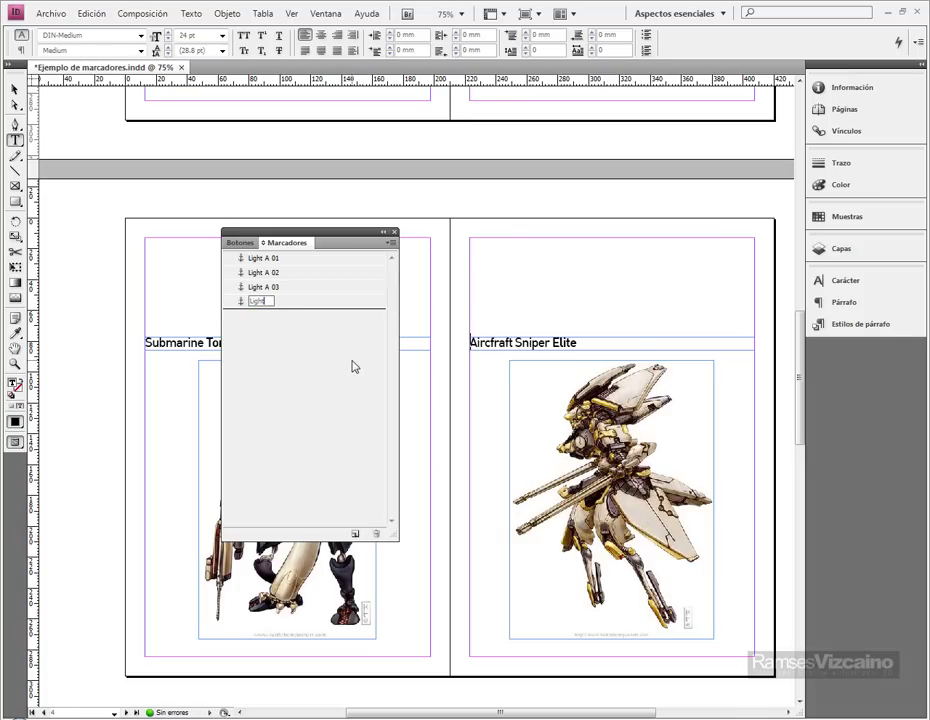
pyautogui.press('Return')
# Add a bookmark named "Heavy 01" at the start of the "Heavy Multiobjective Machinegunner" title on page 6
pyautogui.click(15, 89)
pyautogui.moveTo(431, 636); pyautogui.dragTo(439, 355)
pyautogui.moveTo(444, 625); pyautogui.dragTo(624, 311)
pyautogui.moveTo(390, 241); pyautogui.dragTo(272, 262)
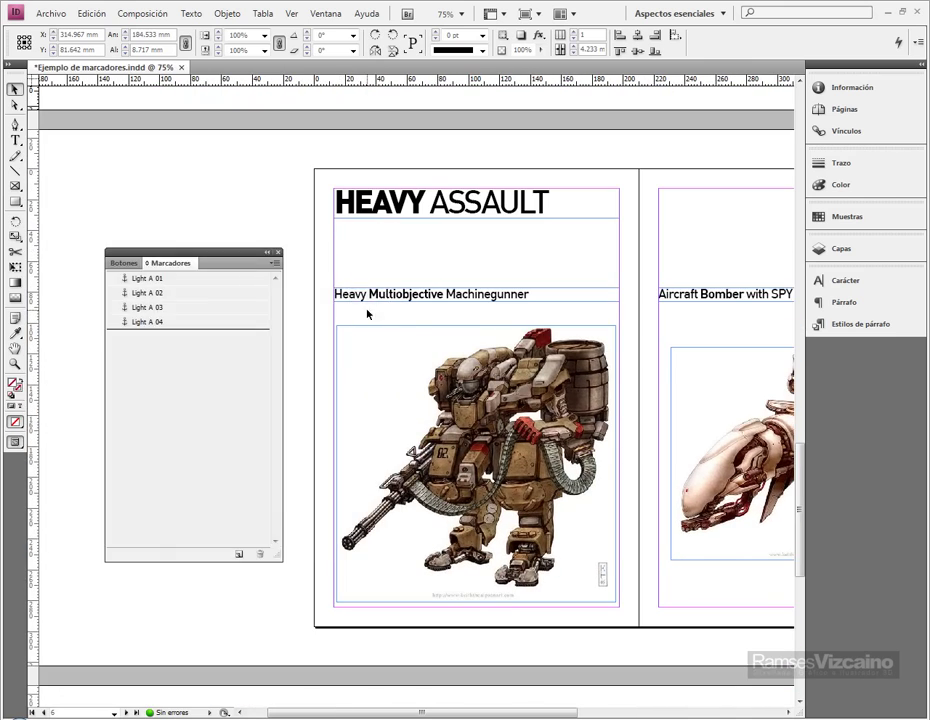
pyautogui.doubleClick(366, 294)
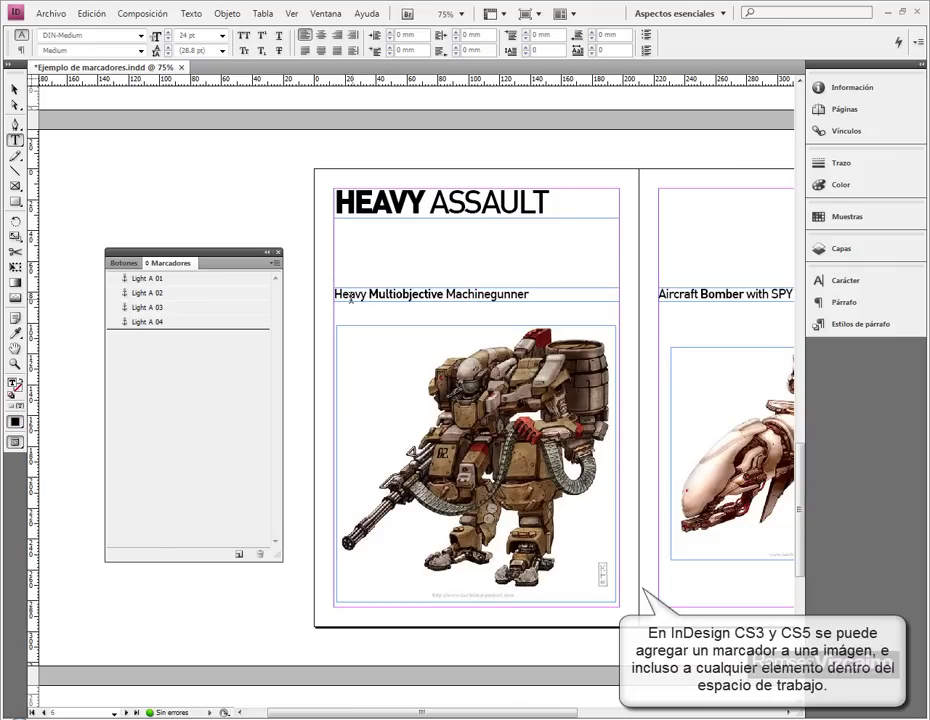
pyautogui.rightClick(337, 293)
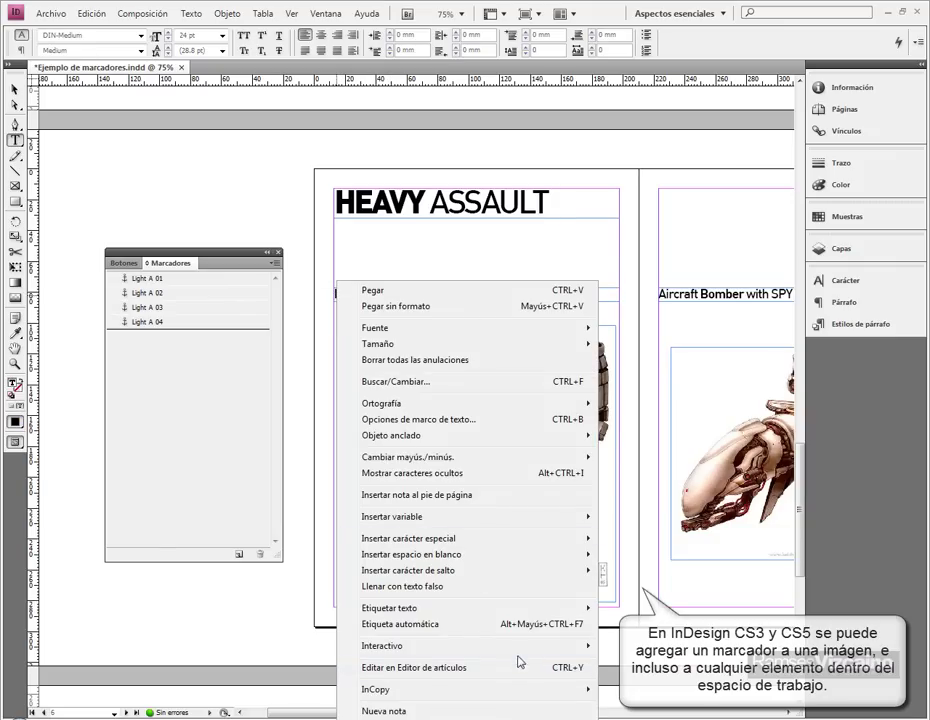
pyautogui.moveTo(507, 655)
pyautogui.click(289, 694)
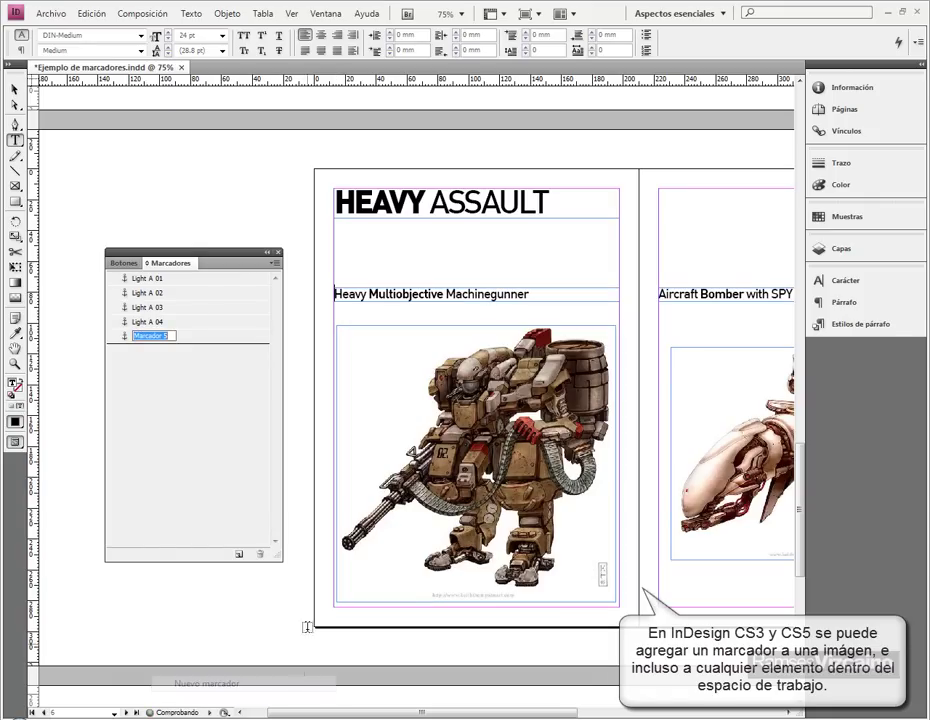
pyautogui.write('Heavy 01')
pyautogui.press('Return')
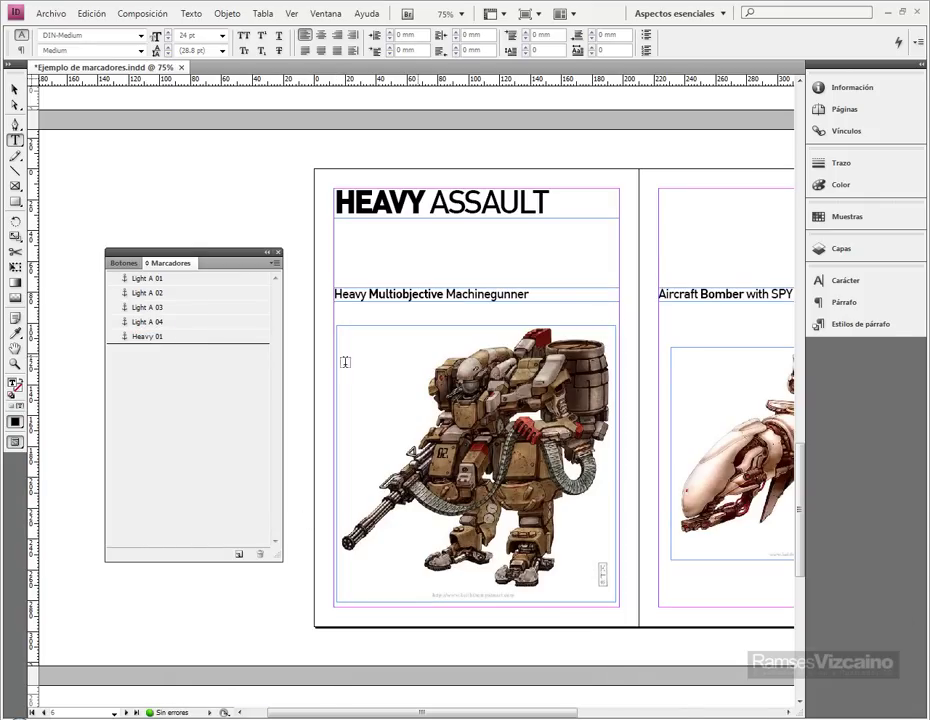
# Add a bookmark named "Heavy 02" at the start of the "Aircraft Bomber with SPY Assistent" title on page 7
pyautogui.click(239, 554)
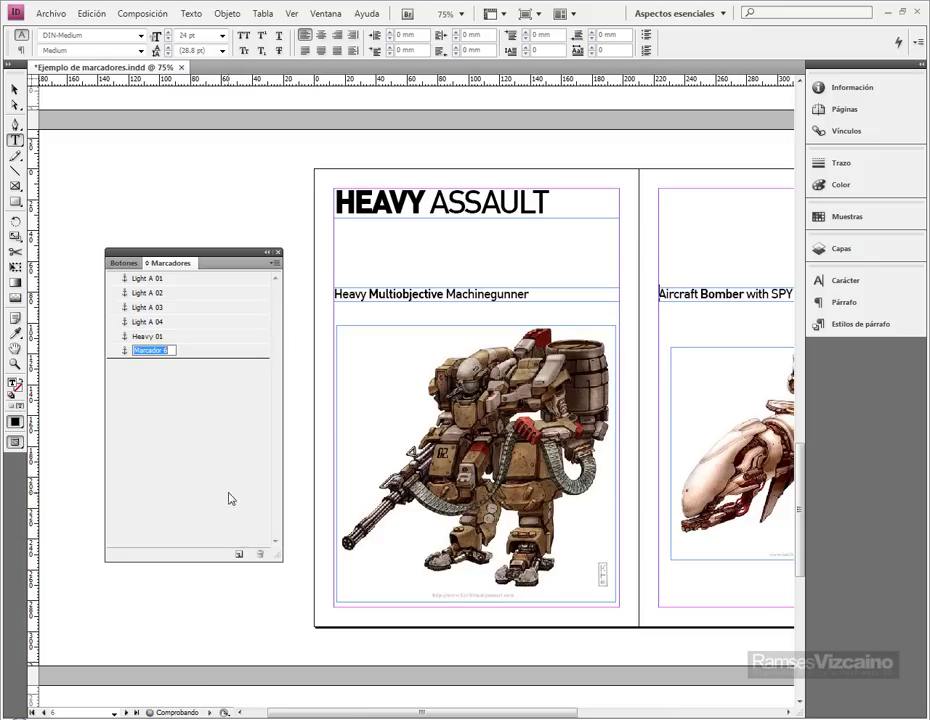
pyautogui.write('Heavy')
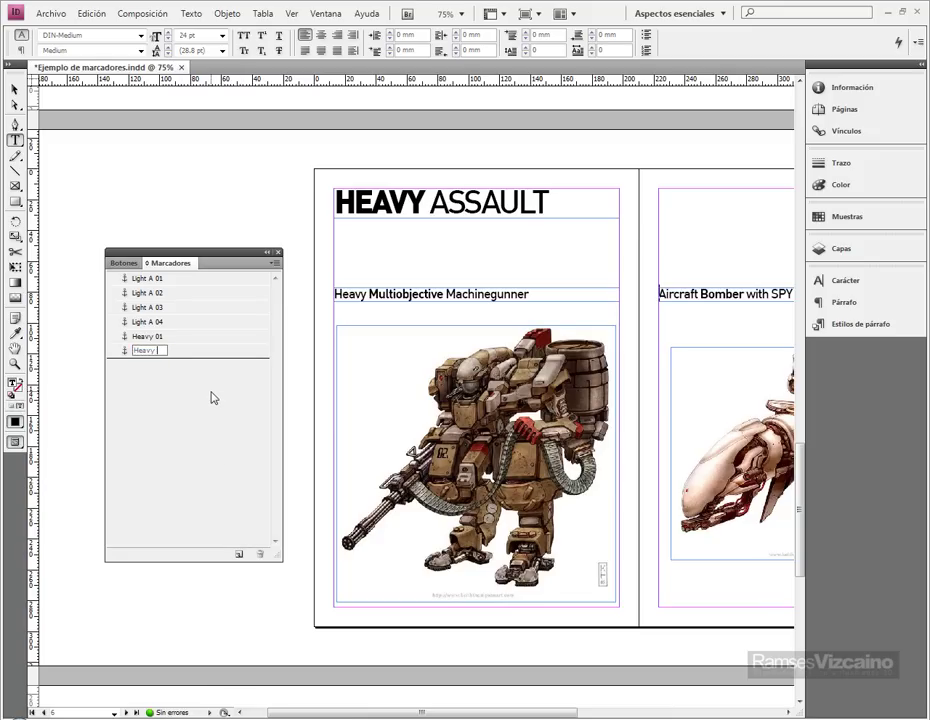
pyautogui.write(' 02')
pyautogui.press('Return')
# Add a bookmark named "Heavy 03" at the start of the "Heavy Simple-objective Gunner" title on page 8
pyautogui.scroll(-5, 370, 440)
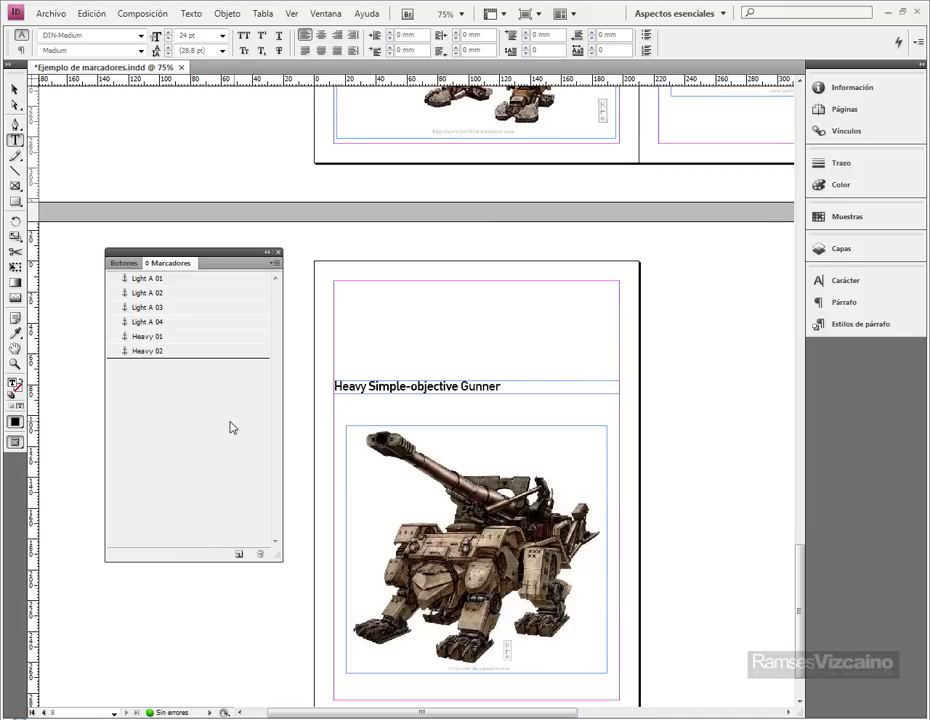
pyautogui.click(239, 553)
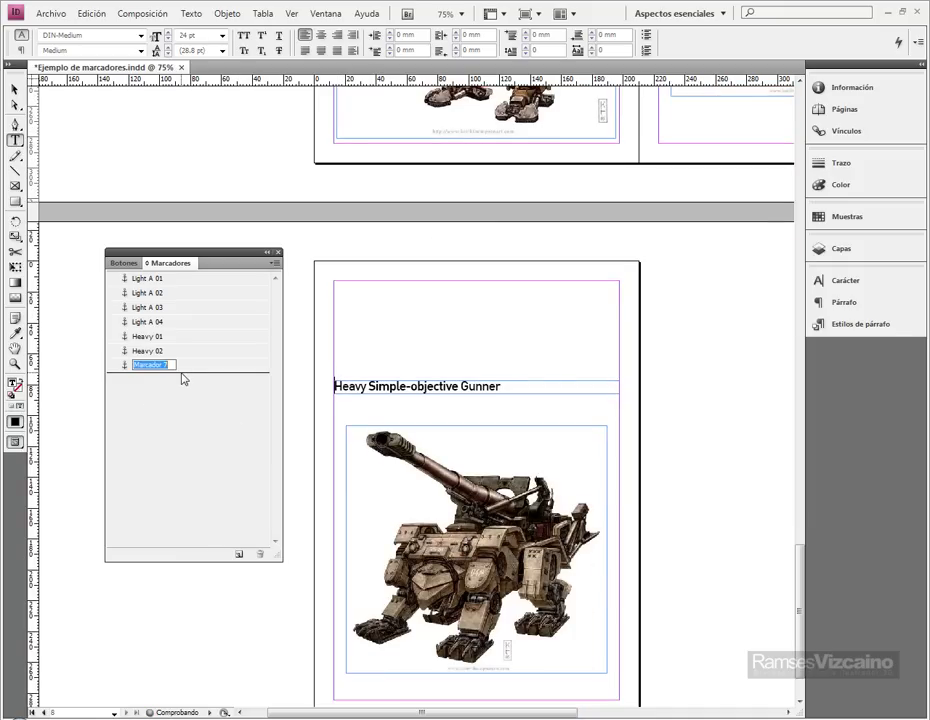
pyautogui.write('He')
pyautogui.press('Return')
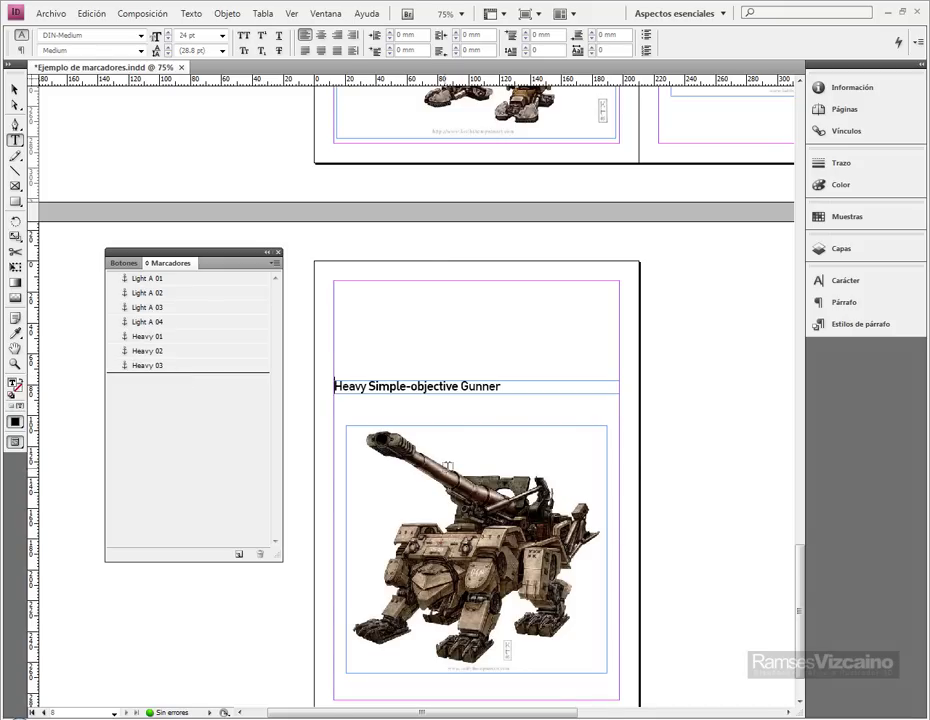
# Return to page 1, place the Marcadores panel beside the thumbnails and select the first LIGHT ASSAULT thumbnail
pyautogui.scroll(5, 368, 383)
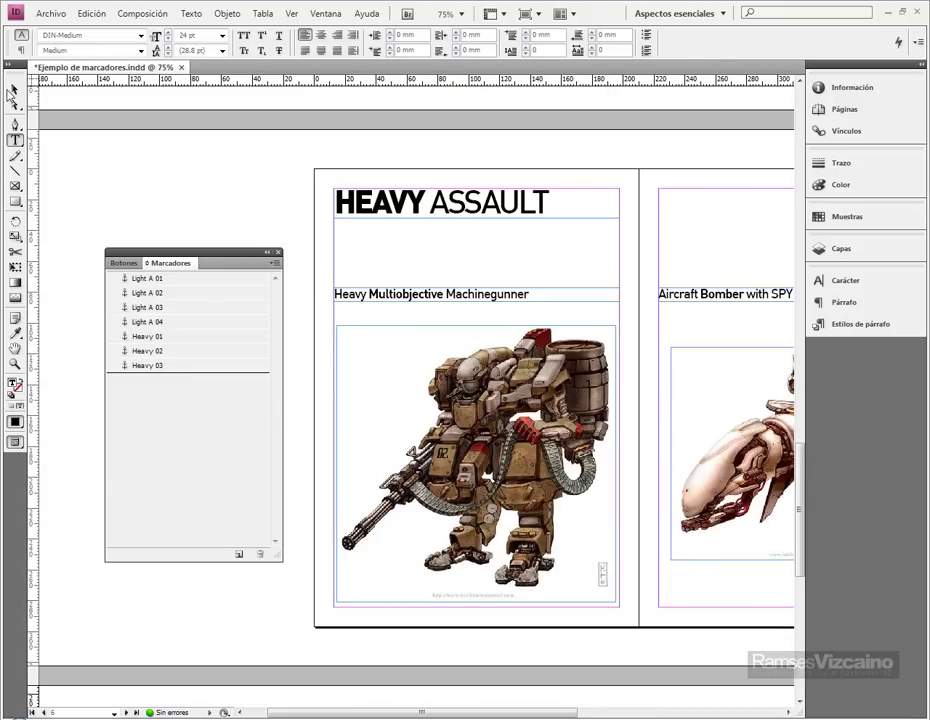
pyautogui.click(14, 90)
pyautogui.moveTo(372, 208); pyautogui.dragTo(277, 502)
pyautogui.moveTo(562, 115); pyautogui.dragTo(450, 473)
pyautogui.moveTo(566, 258); pyautogui.dragTo(483, 624)
pyautogui.scroll(10, 483, 624)
pyautogui.hscroll(-1, 420, 410)
pyautogui.scroll(-2, 460, 430)
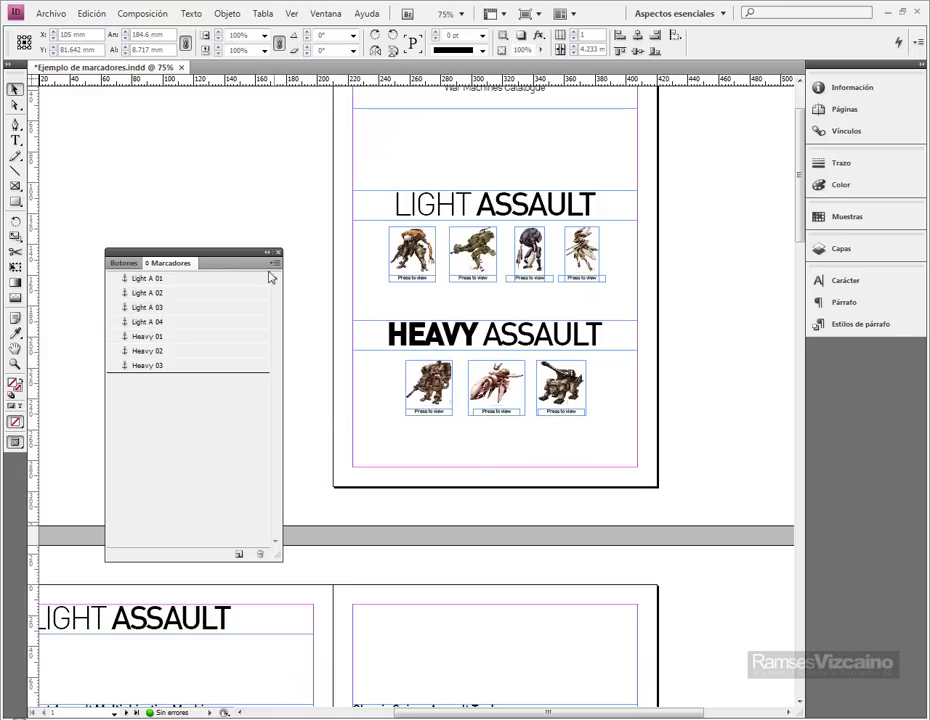
pyautogui.moveTo(222, 255); pyautogui.dragTo(258, 216)
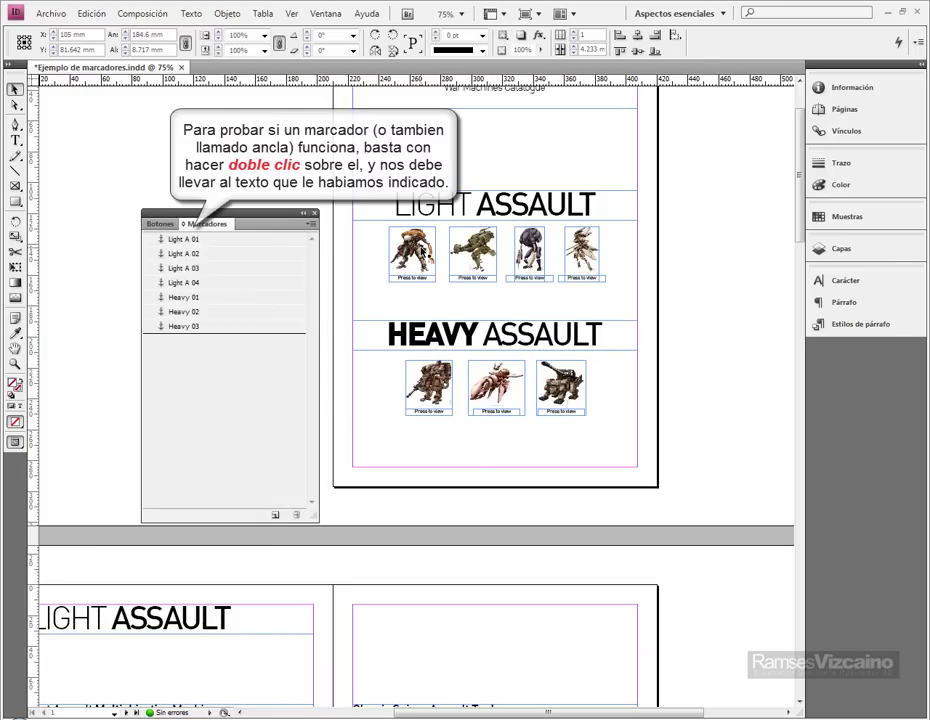
pyautogui.click(422, 250)
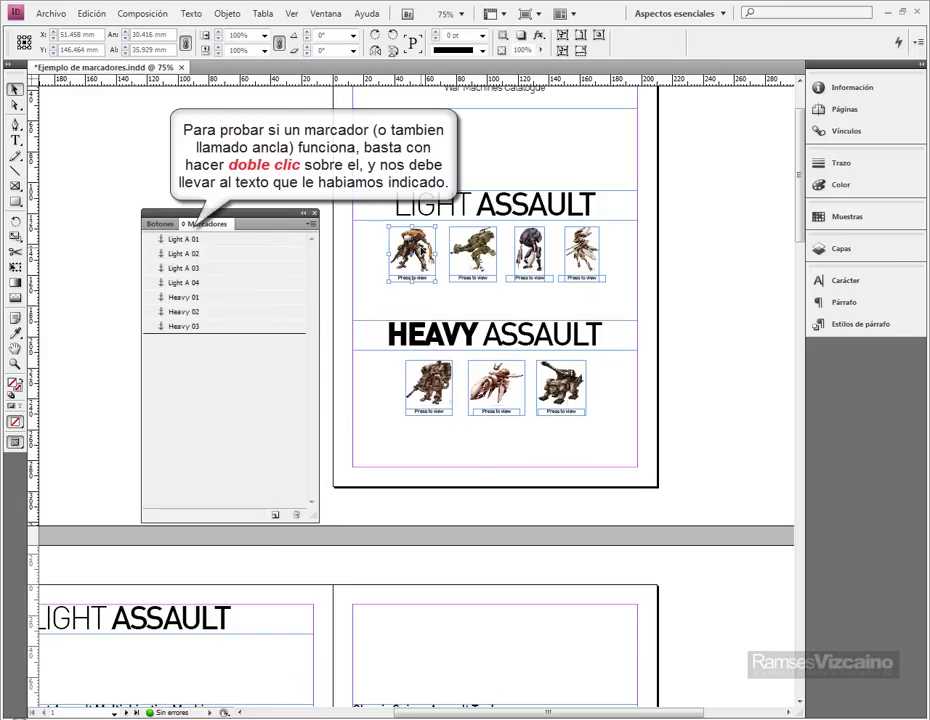
# Test the bookmarks by jumping to Light A 01, Heavy 02, Light A 04 and Light A 03
pyautogui.doubleClick(185, 239)
pyautogui.click(191, 242)
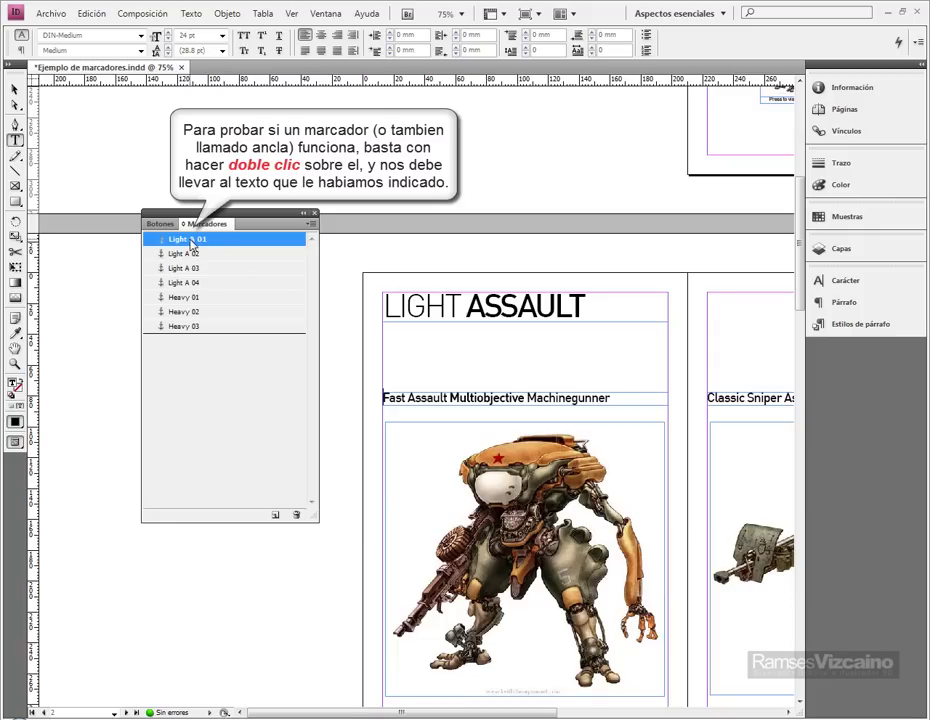
pyautogui.click(250, 266)
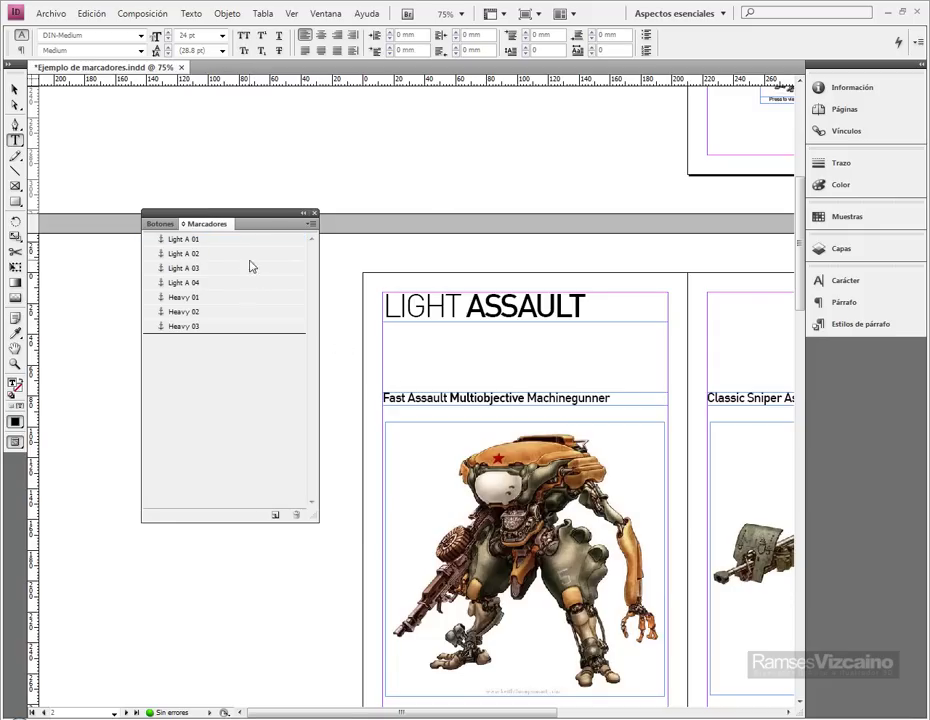
pyautogui.doubleClick(239, 312)
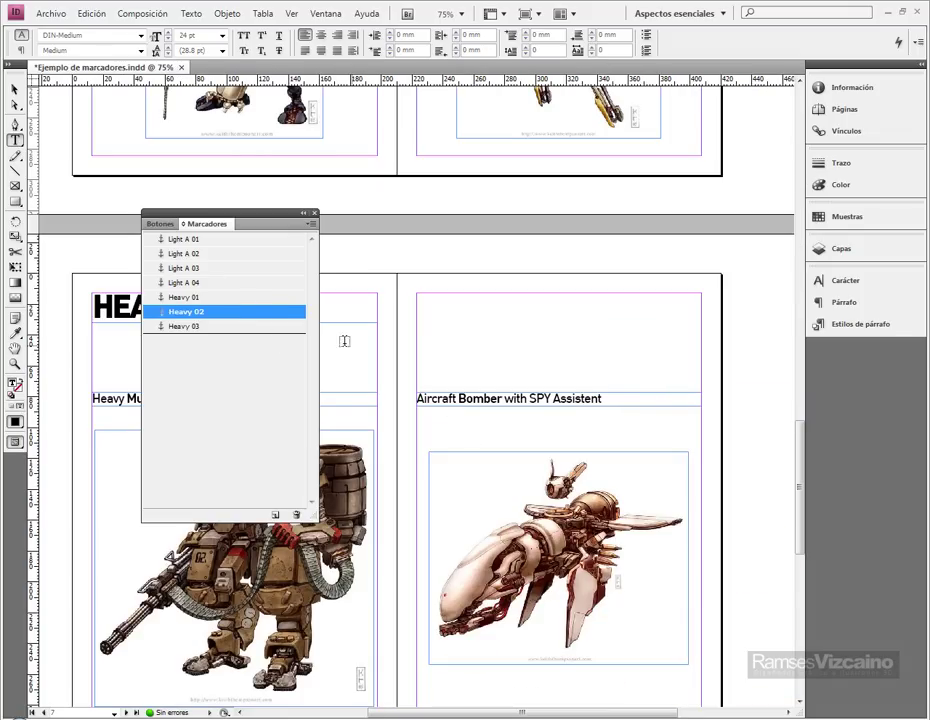
pyautogui.doubleClick(219, 284)
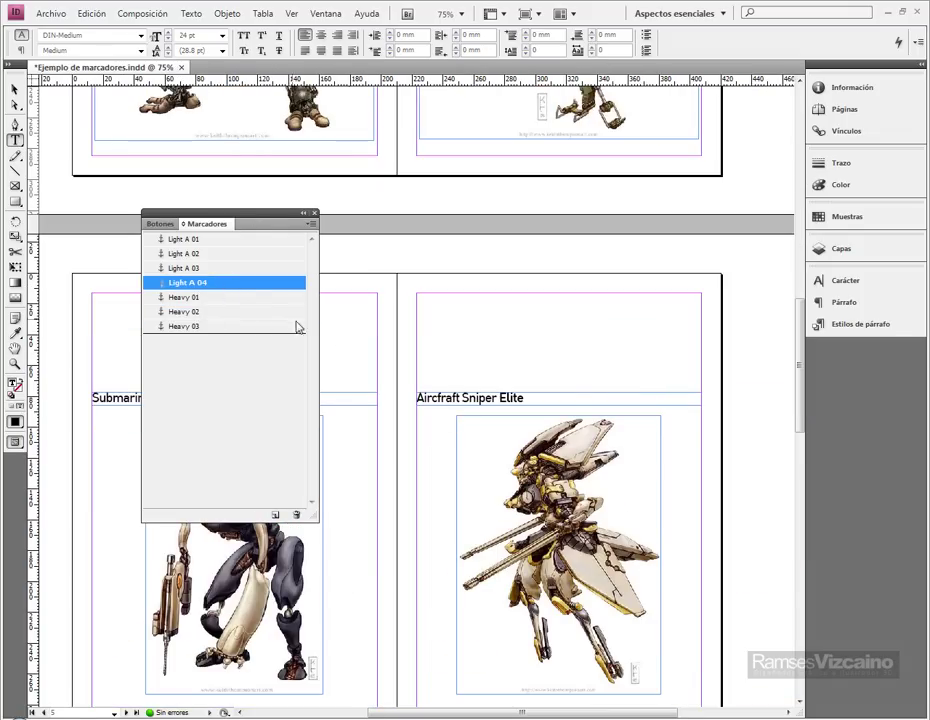
pyautogui.doubleClick(240, 270)
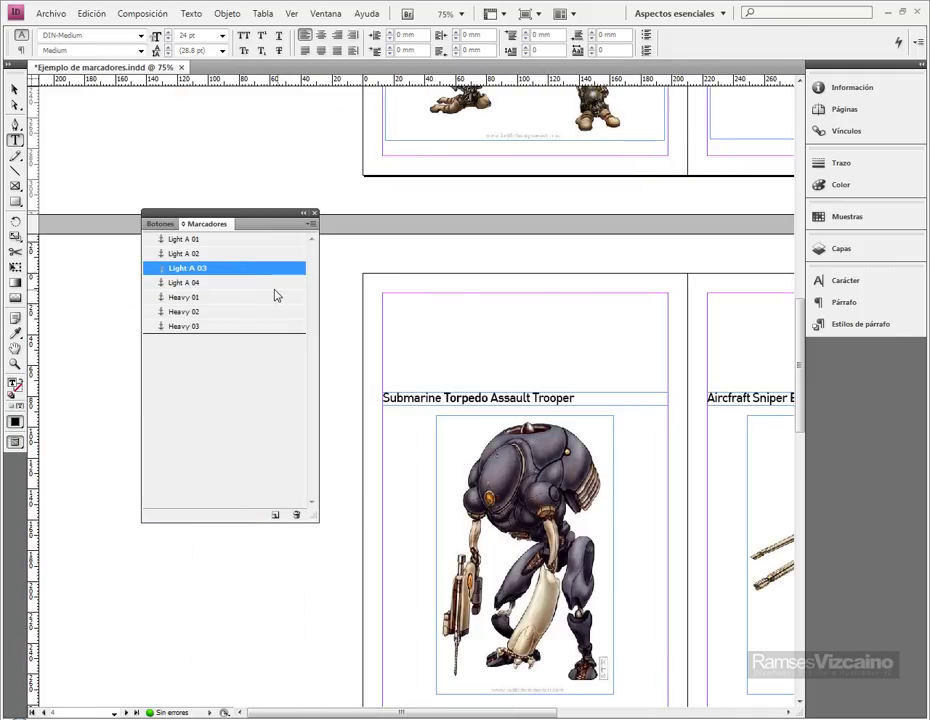
# Compare the LIGHT ASSAULT category title on page 1 with the matching heading on page 2
pyautogui.click(14, 88)
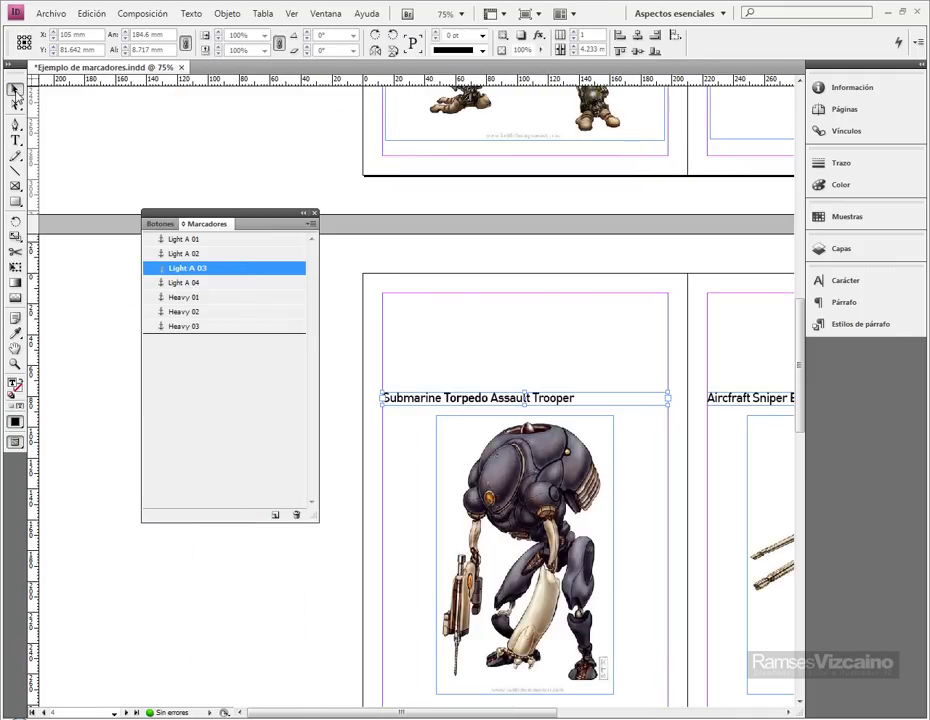
pyautogui.scroll(10, 508, 240)
pyautogui.moveTo(504, 319); pyautogui.dragTo(389, 444)
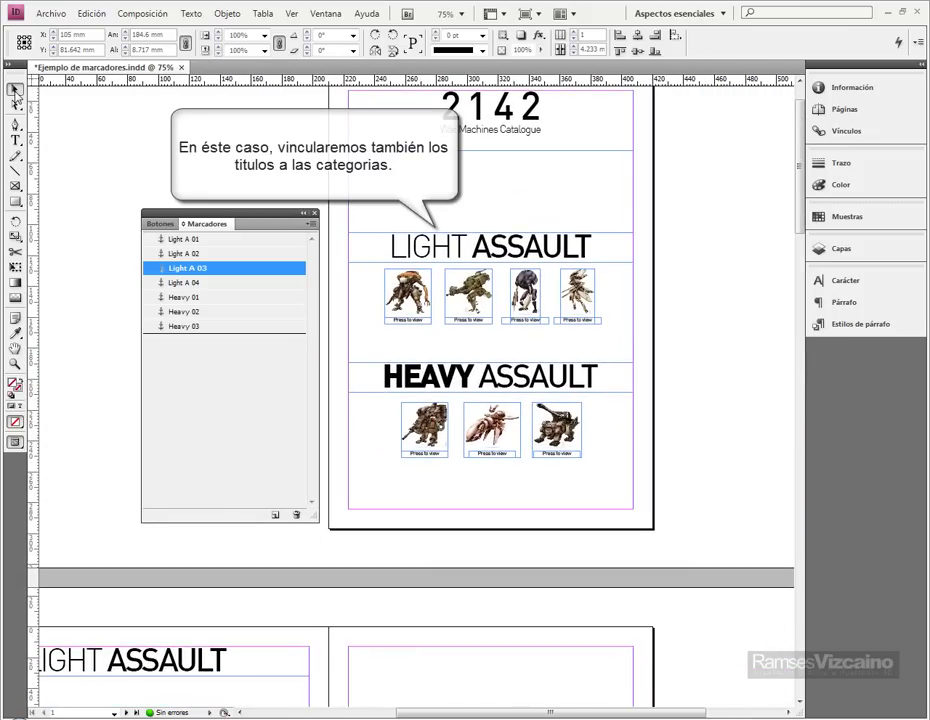
pyautogui.click(512, 253)
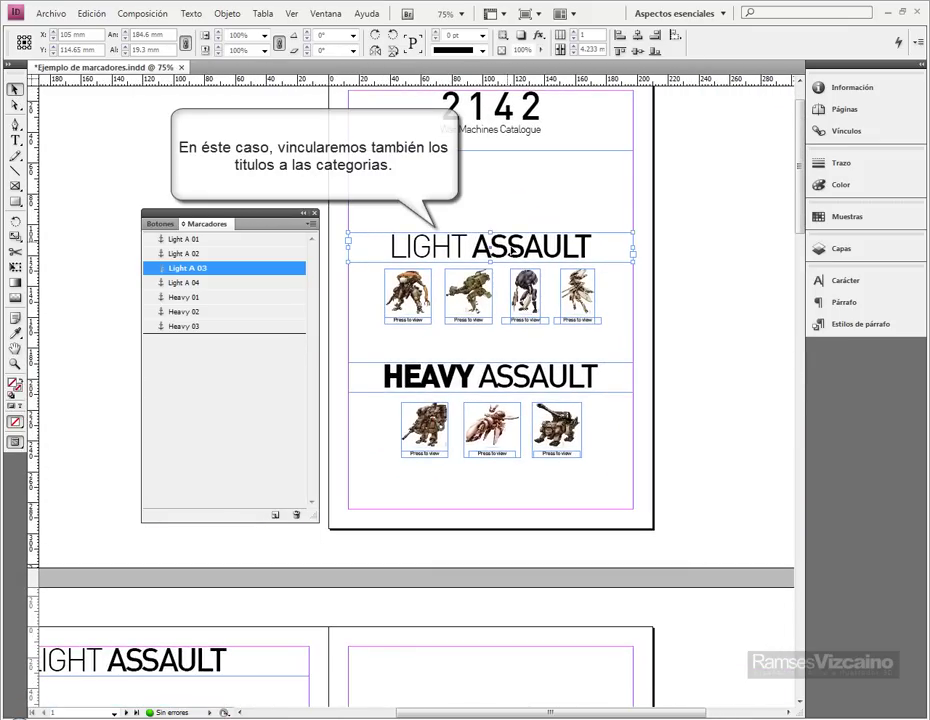
pyautogui.moveTo(415, 291); pyautogui.dragTo(662, 171)
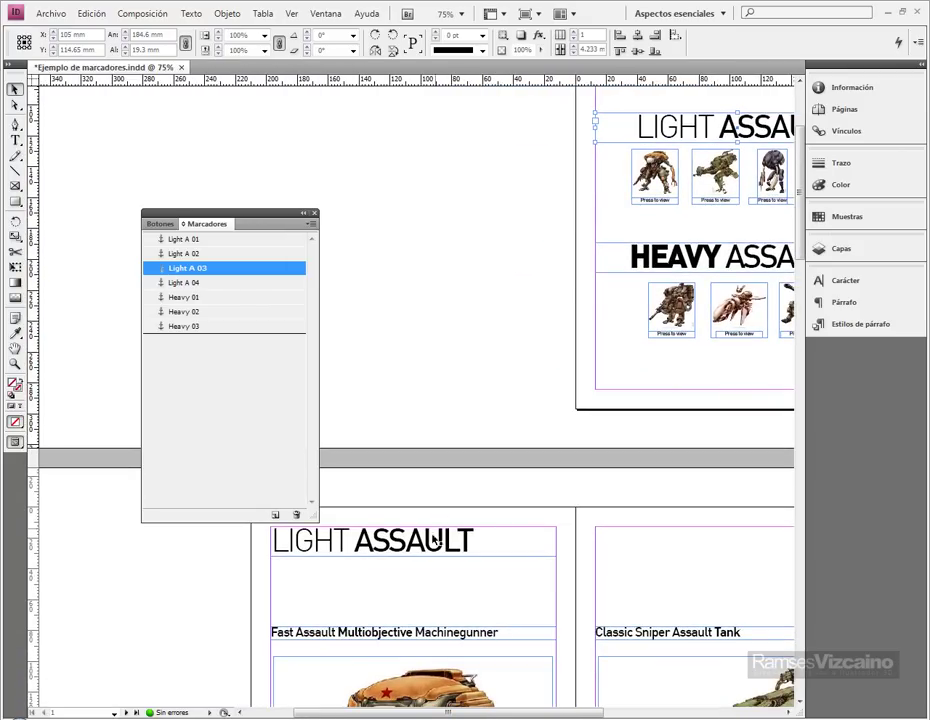
pyautogui.moveTo(430, 525); pyautogui.dragTo(425, 455)
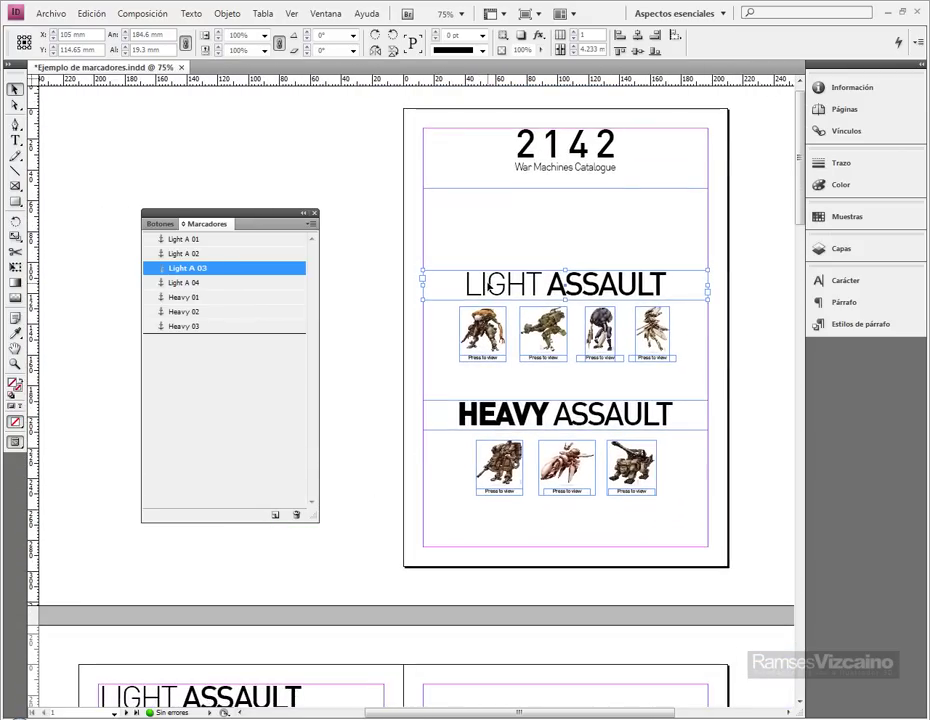
# Add a bookmark named "LIGHT ASSAULT" at the start of the LIGHT ASSAULT heading on page 2
pyautogui.moveTo(332, 614); pyautogui.dragTo(617, 330)
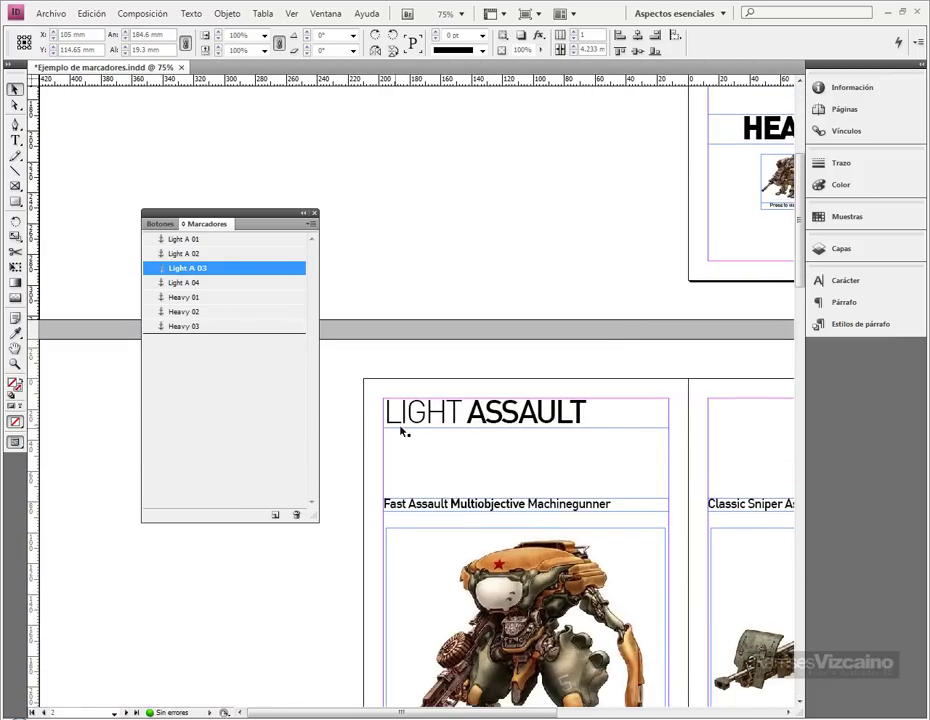
pyautogui.doubleClick(388, 421)
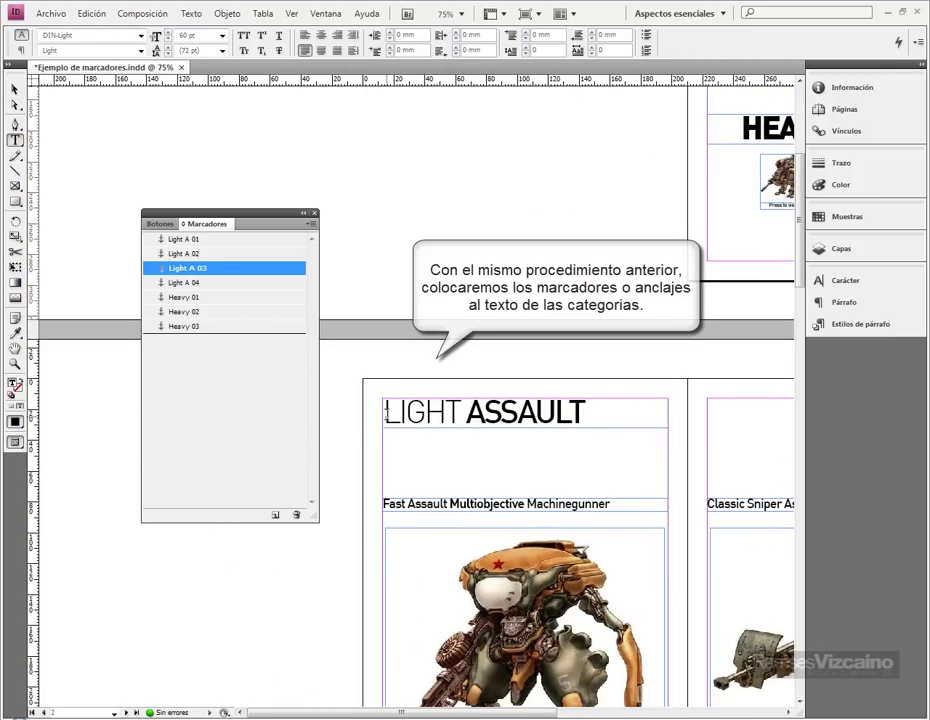
pyautogui.click(274, 516)
pyautogui.hotkey('ctrl', 'z')
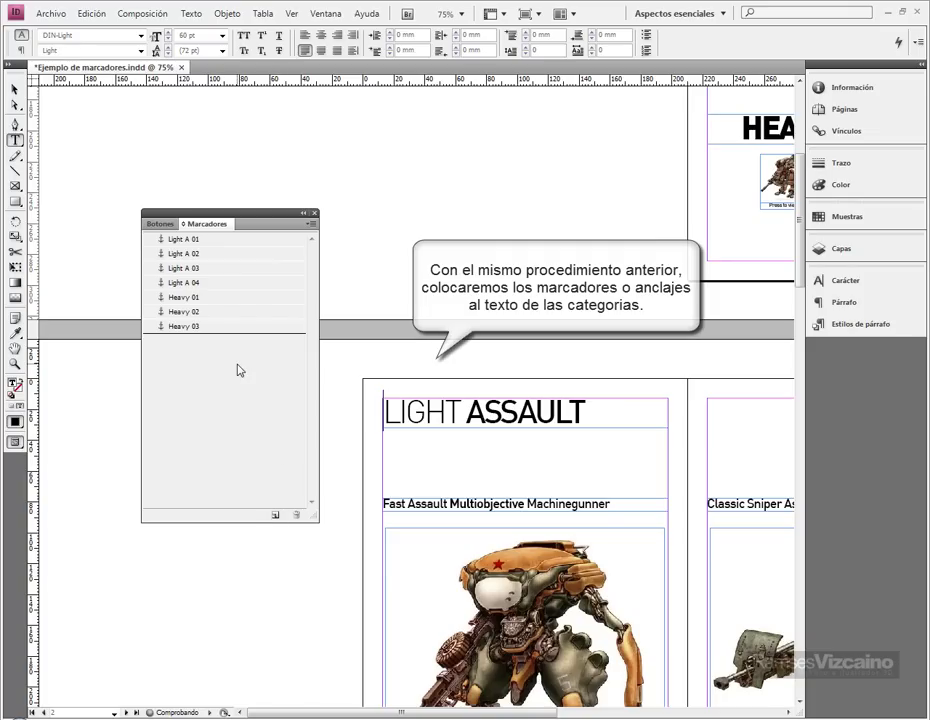
pyautogui.click(275, 516)
pyautogui.write('LIGHT ASSAULT')
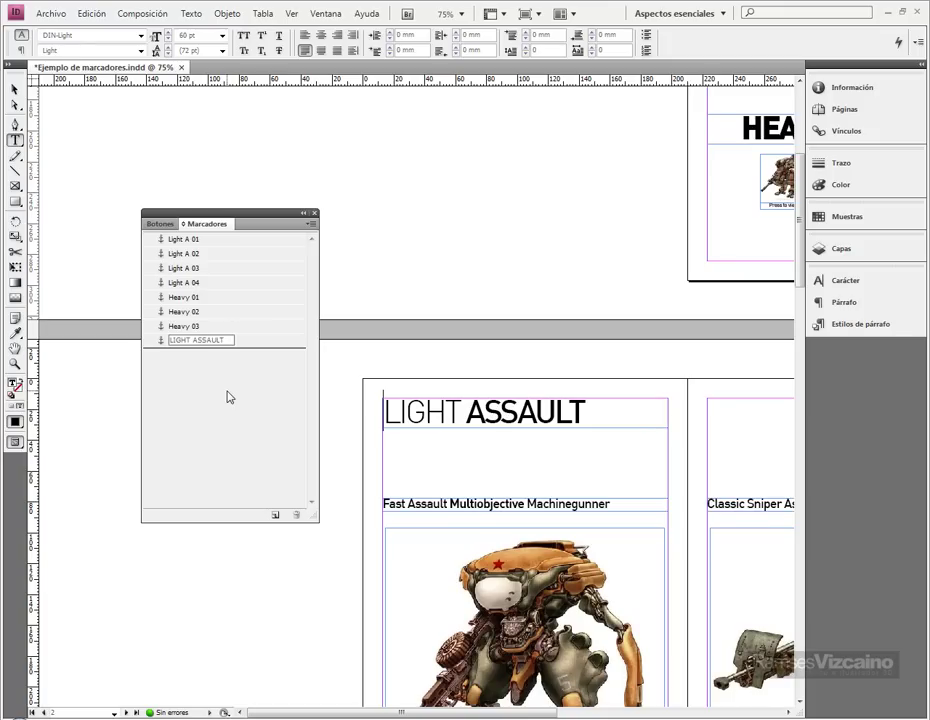
pyautogui.press('Return')
# Add a bookmark named "HEAVY ASSAULT" at the start of the HEAVY ASSAULT heading on page 6
pyautogui.scroll(-15, 469, 420)
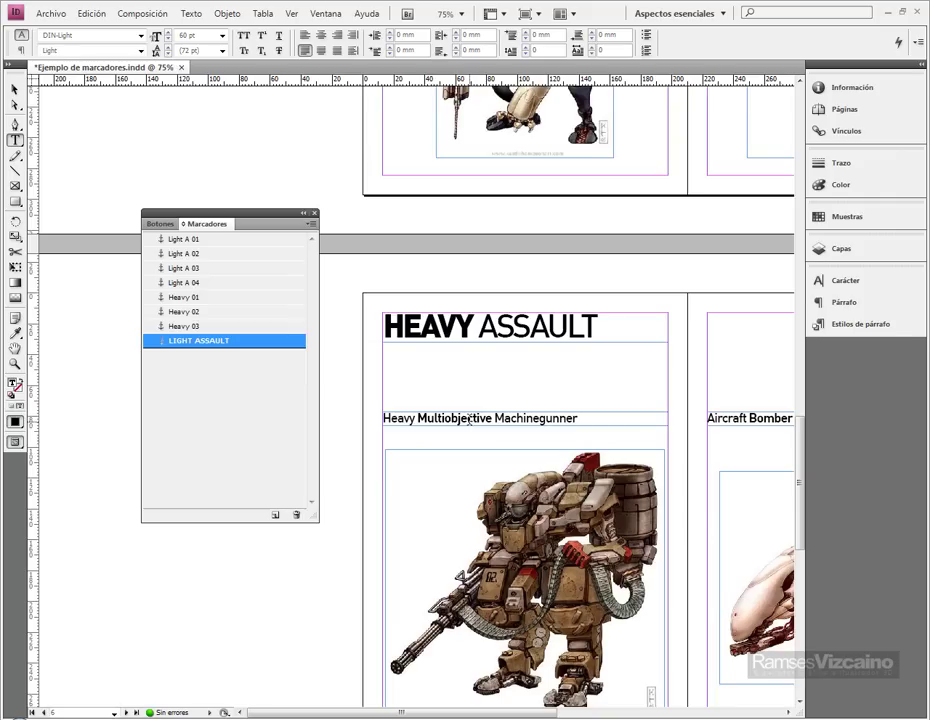
pyautogui.click(387, 328)
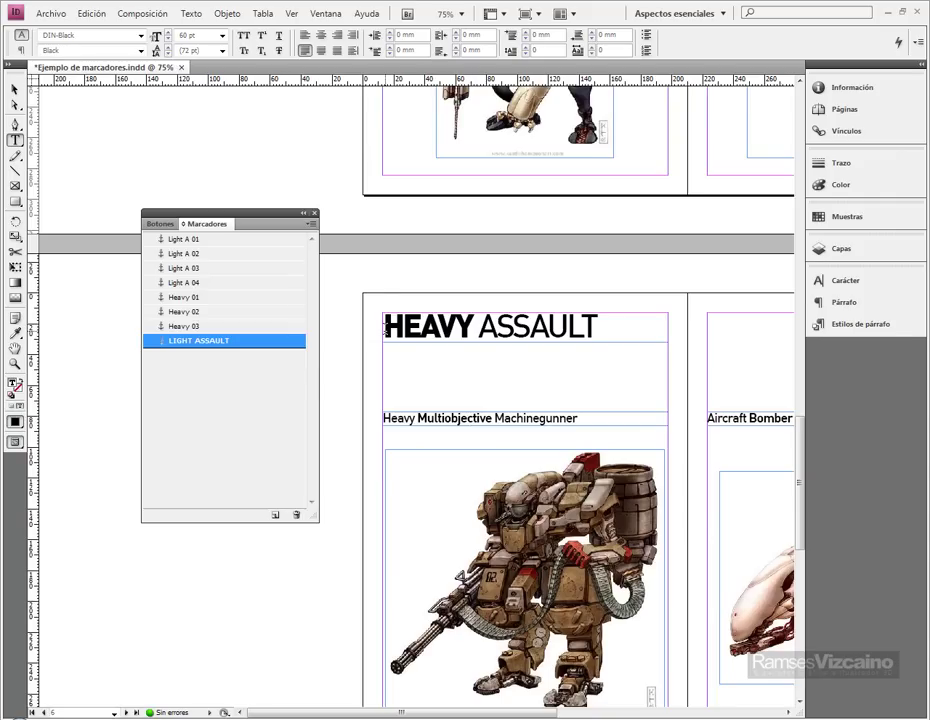
pyautogui.click(270, 459)
pyautogui.click(275, 515)
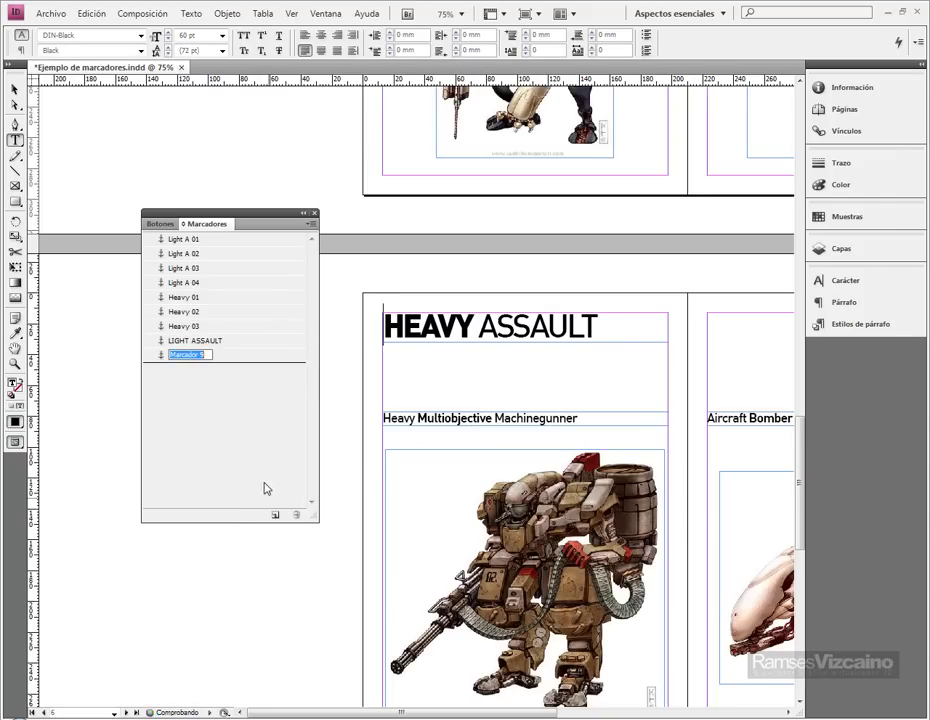
pyautogui.write('HEAVY ASSAULT')
pyautogui.press('Return')
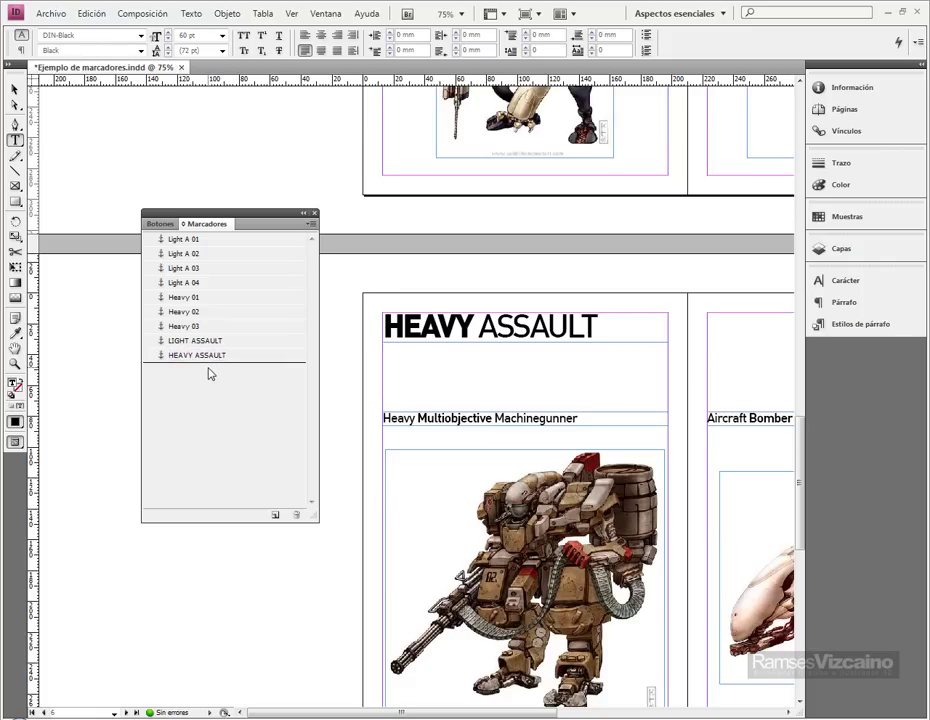
# Convert the first LIGHT ASSAULT thumbnail on page 1 into a button
pyautogui.scroll(5, 566, 463)
pyautogui.scroll(5, 555, 445)
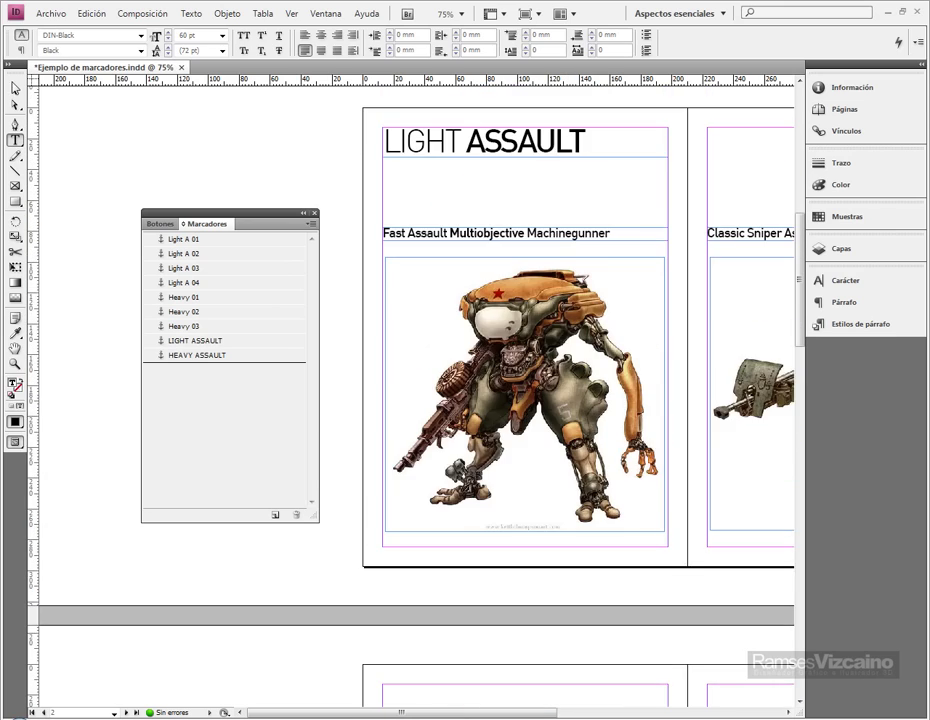
pyautogui.click(15, 88)
pyautogui.moveTo(505, 240); pyautogui.dragTo(335, 500)
pyautogui.moveTo(576, 210); pyautogui.dragTo(396, 486)
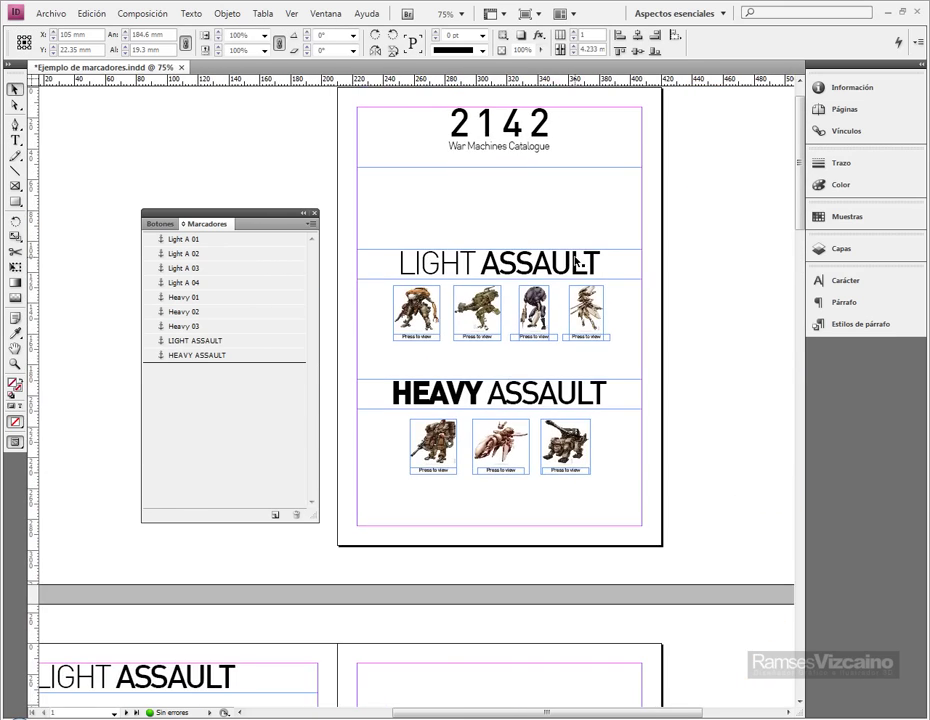
pyautogui.scroll(3, 464, 321)
pyautogui.moveTo(424, 357); pyautogui.dragTo(513, 354)
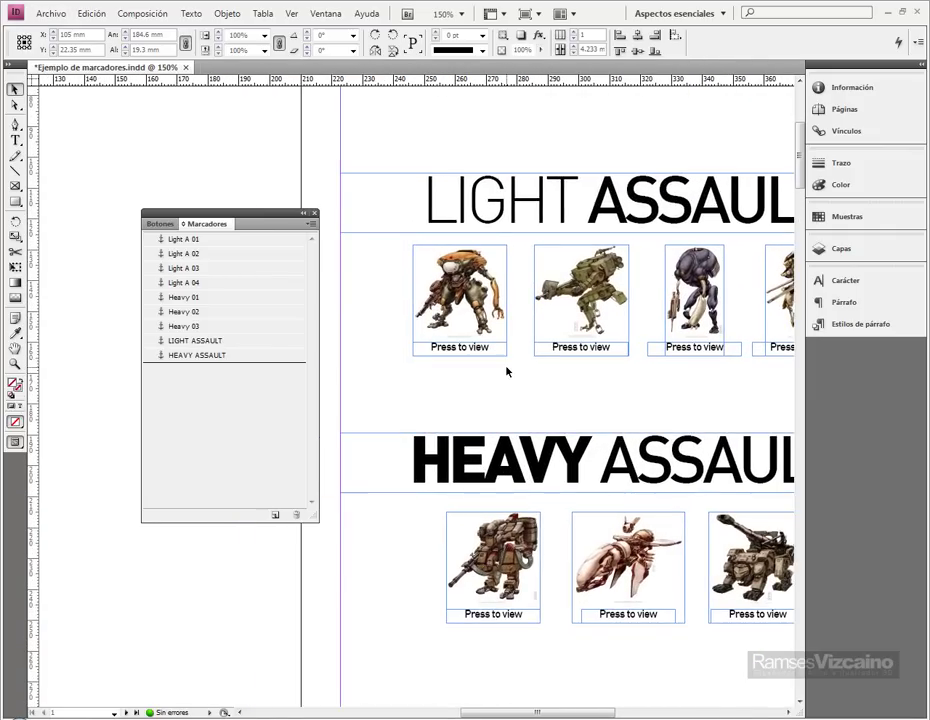
pyautogui.click(456, 292)
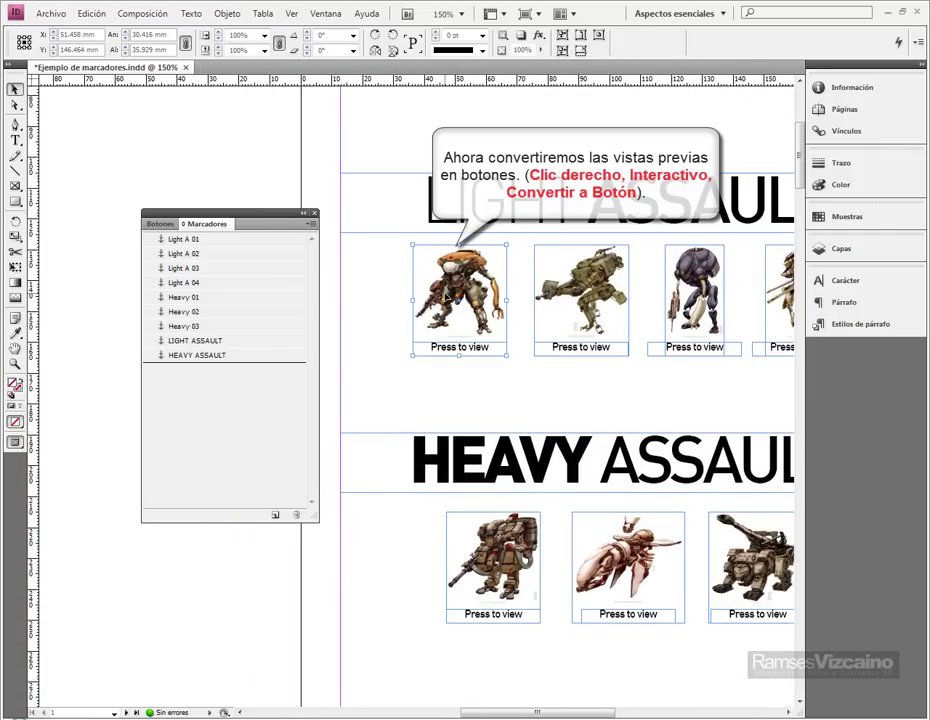
pyautogui.rightClick(447, 296)
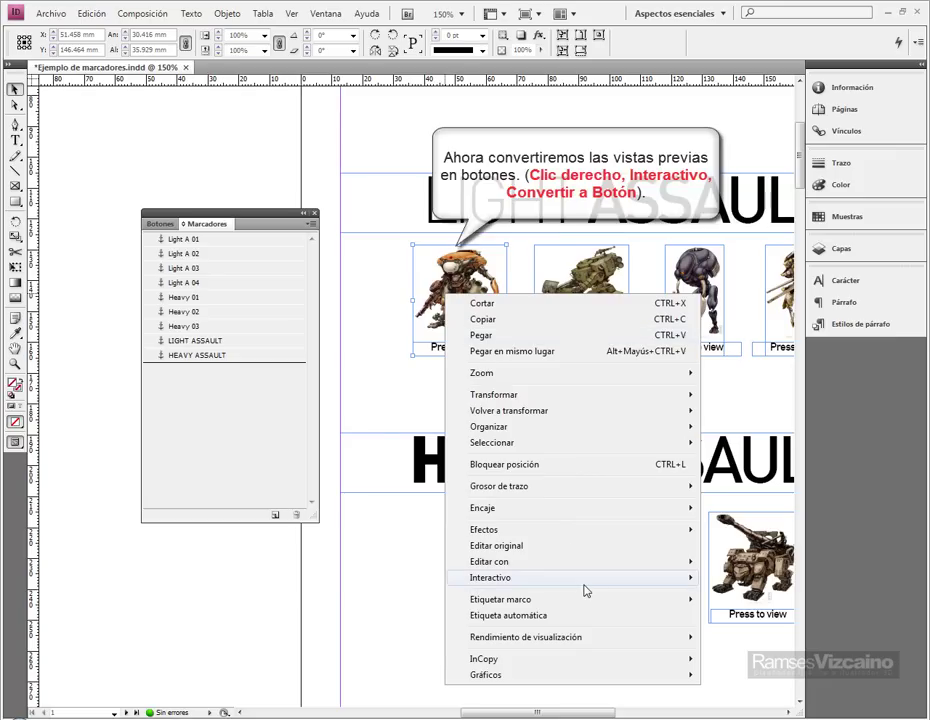
pyautogui.moveTo(601, 588)
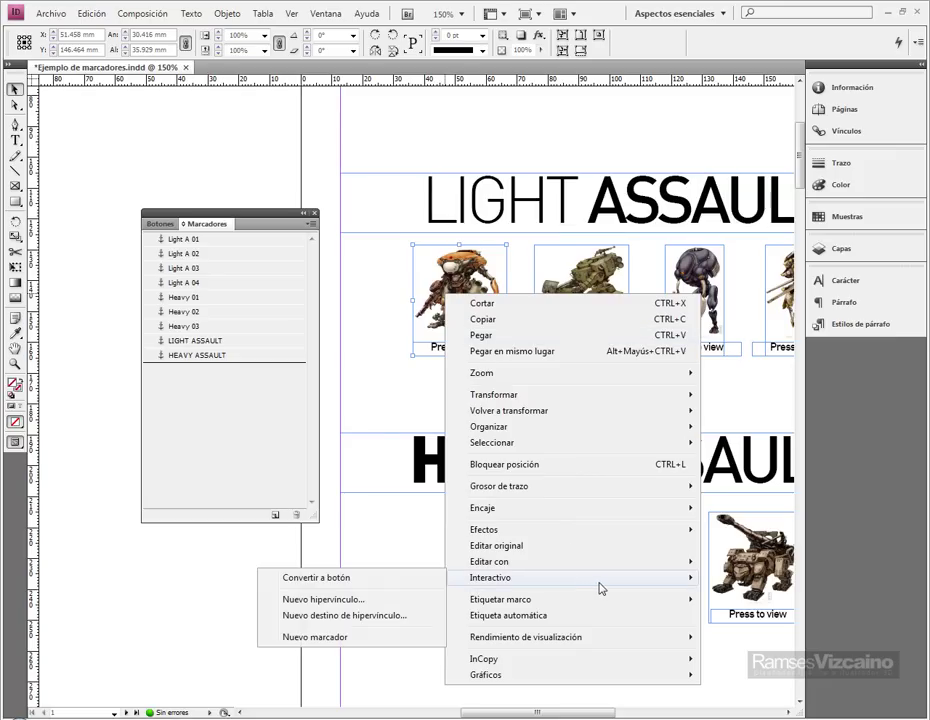
pyautogui.click(376, 580)
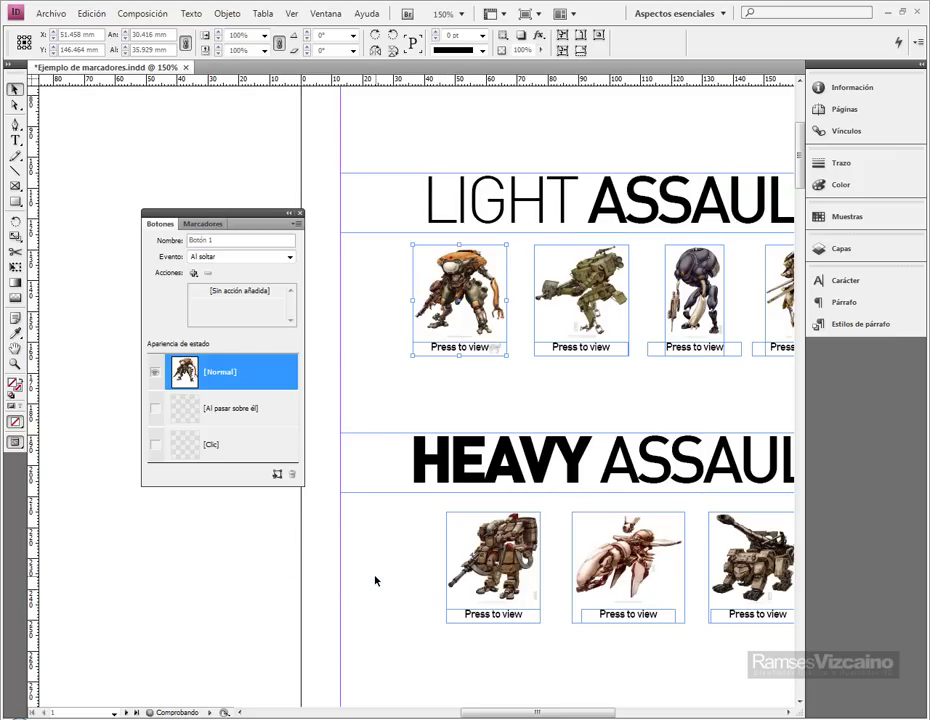
# Name the button "Boton Light 001" and give it an "Ir a anclaje" action targeting the Light A 01 text anchor
pyautogui.moveTo(232, 243); pyautogui.dragTo(171, 241)
pyautogui.press('Return')
pyautogui.scroll(1, 337, 174)
pyautogui.click(194, 272)
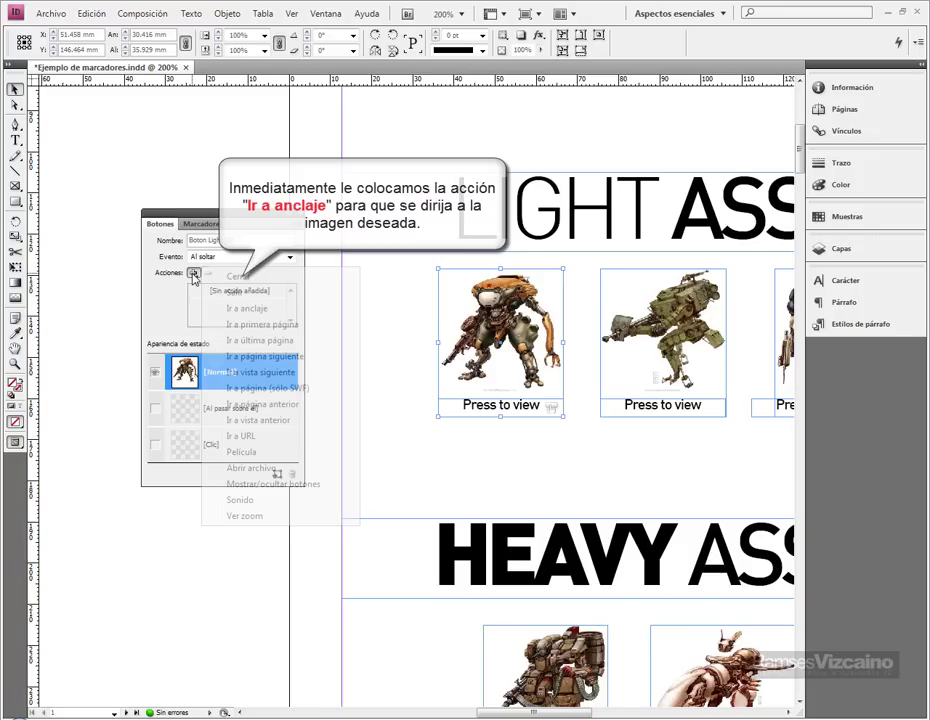
pyautogui.click(284, 308)
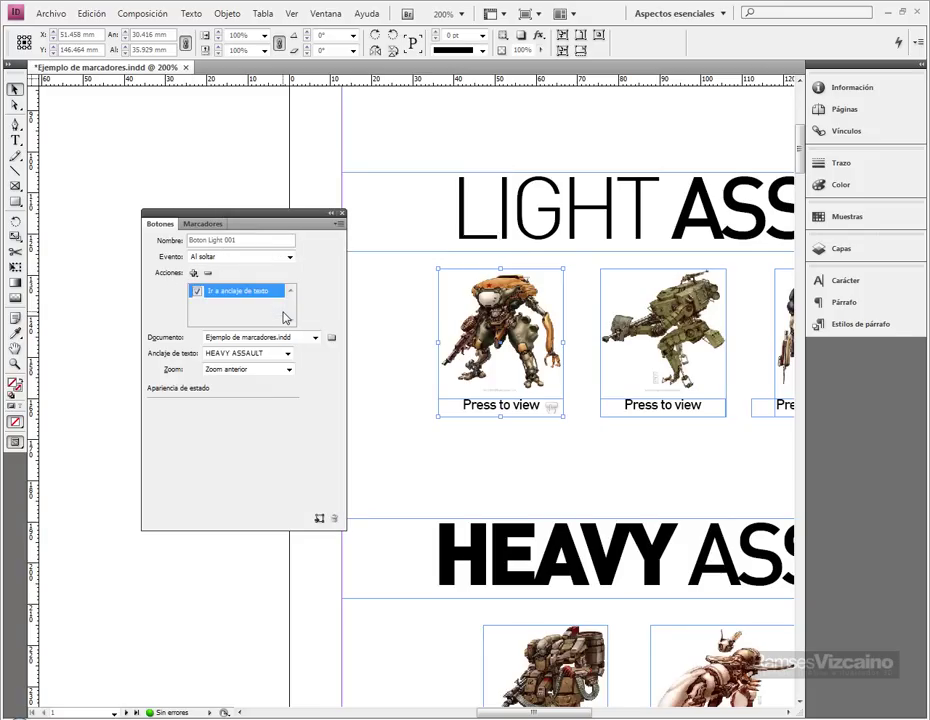
pyautogui.click(287, 354)
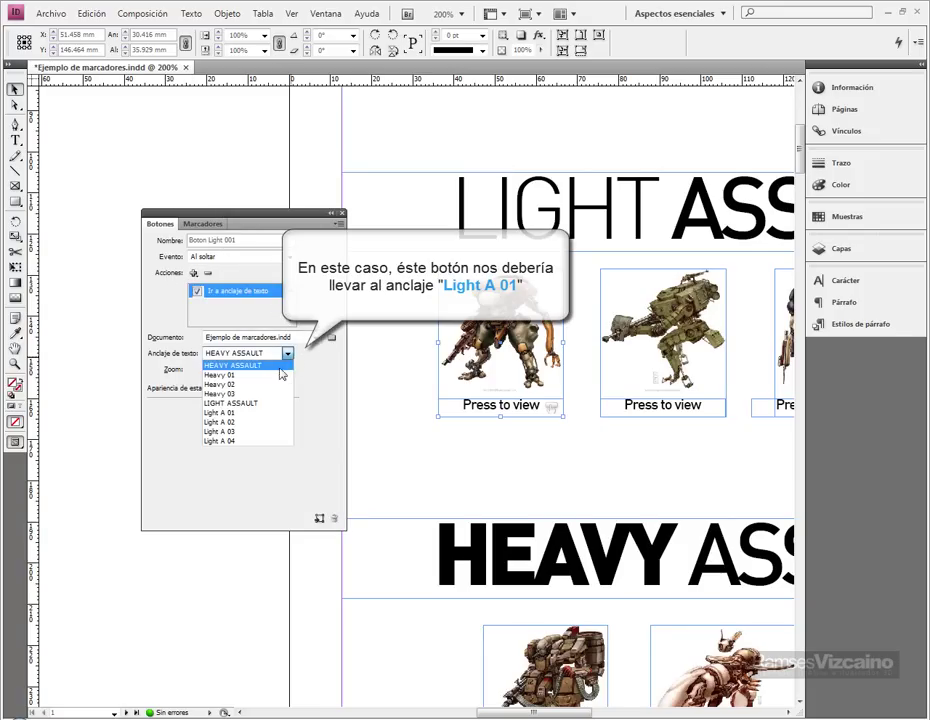
pyautogui.click(234, 412)
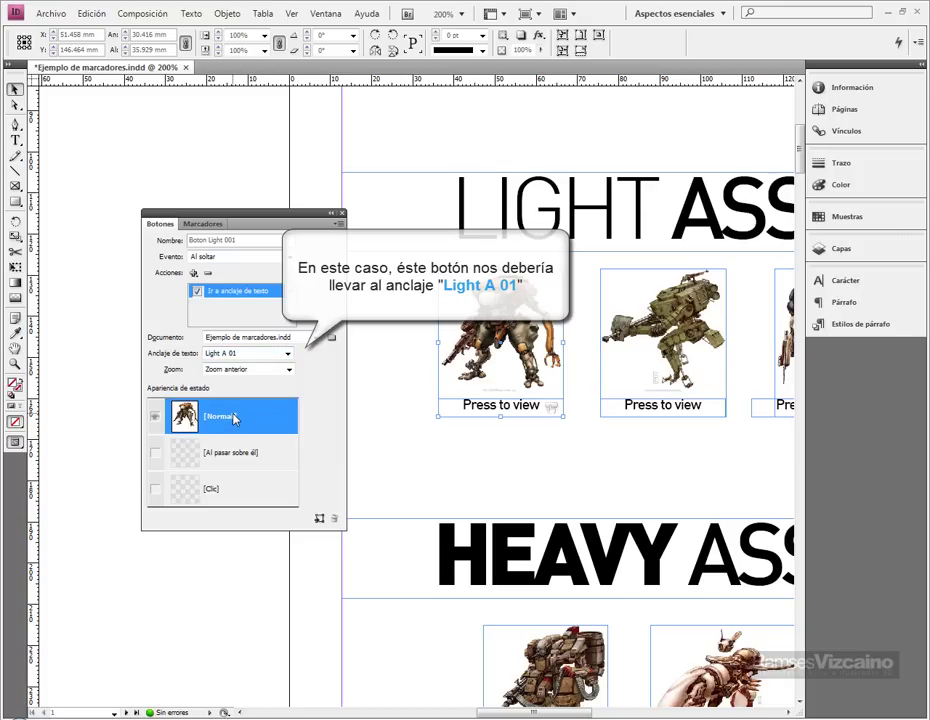
# Convert the second LIGHT ASSAULT thumbnail into a button with an "Ir a anclaje" action targeting Light A 02
pyautogui.click(670, 348)
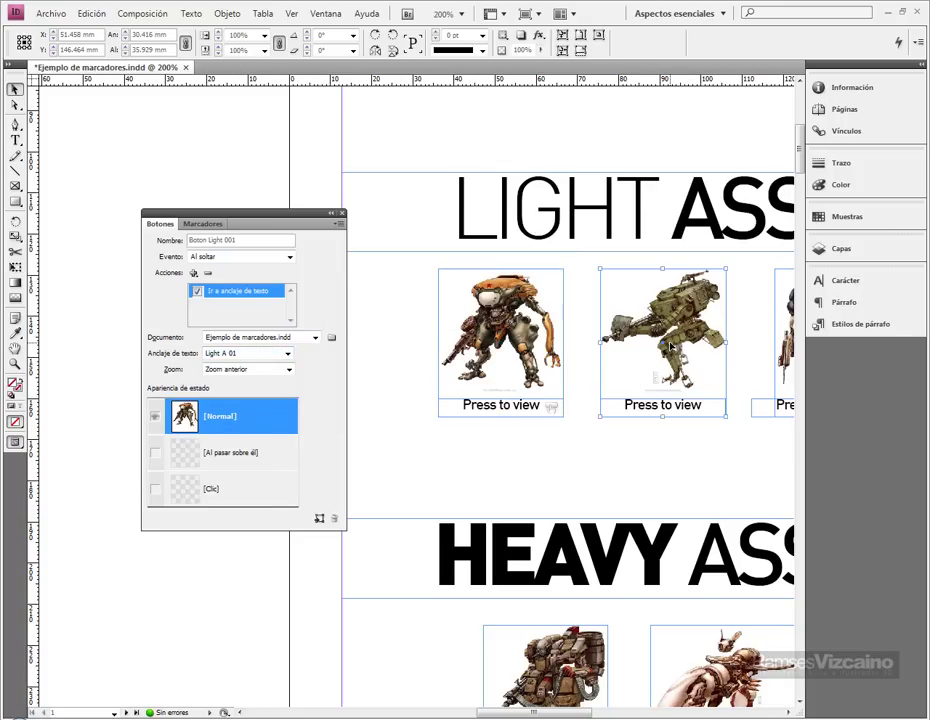
pyautogui.moveTo(667, 333); pyautogui.dragTo(480, 361)
pyautogui.rightClick(480, 361)
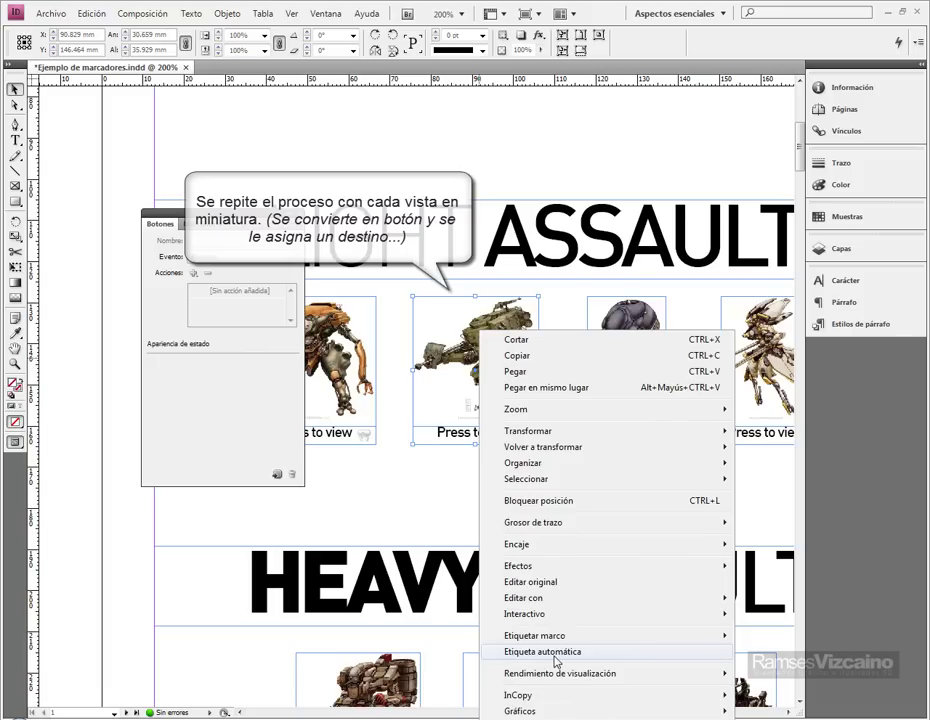
pyautogui.moveTo(560, 614)
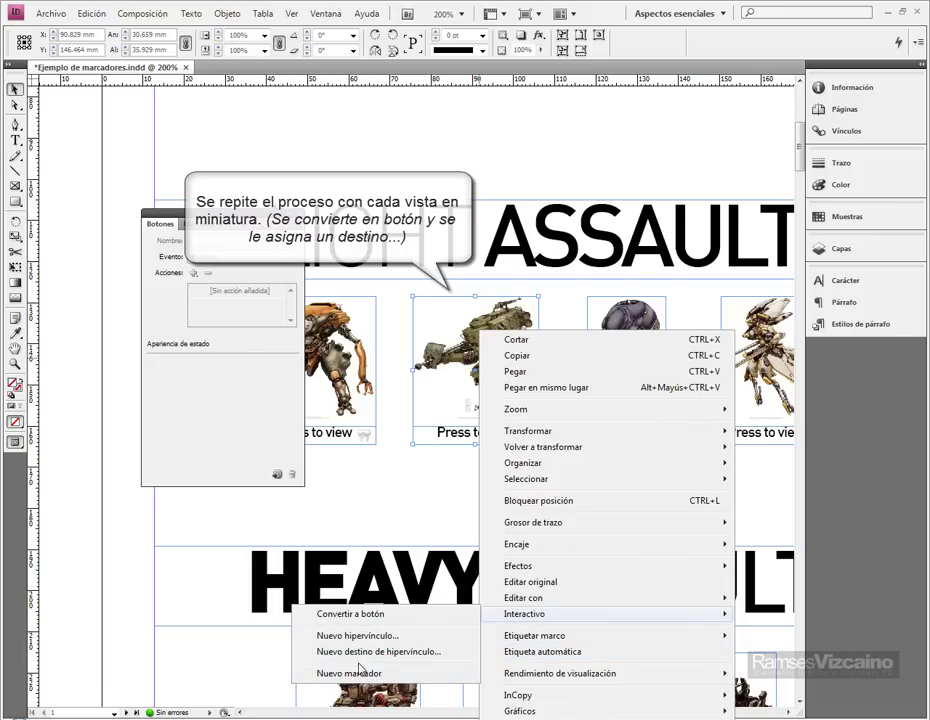
pyautogui.click(366, 624)
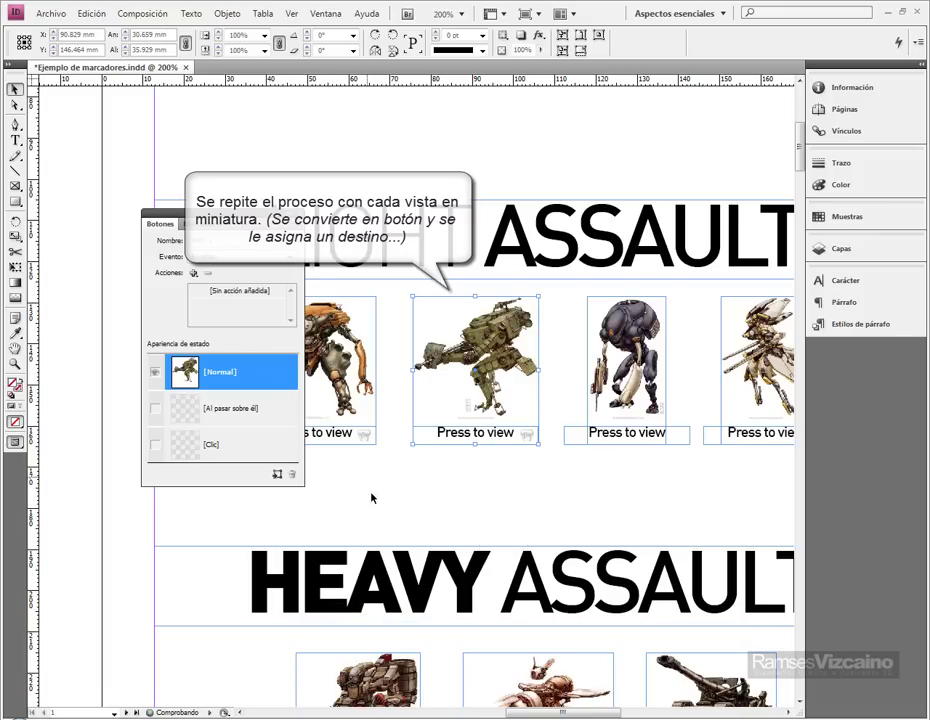
pyautogui.click(193, 272)
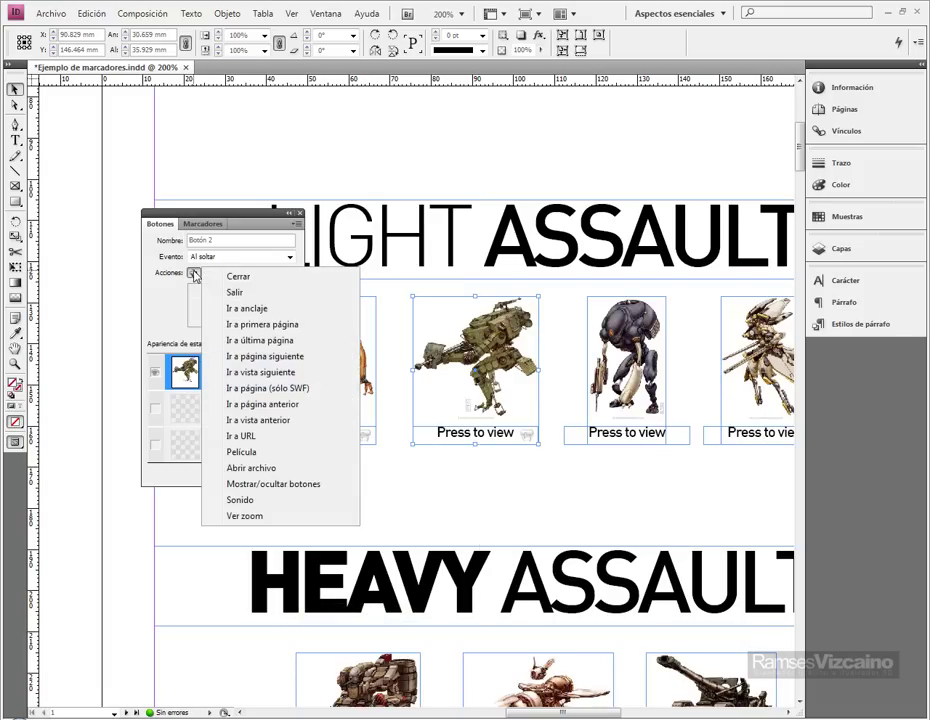
pyautogui.click(311, 251)
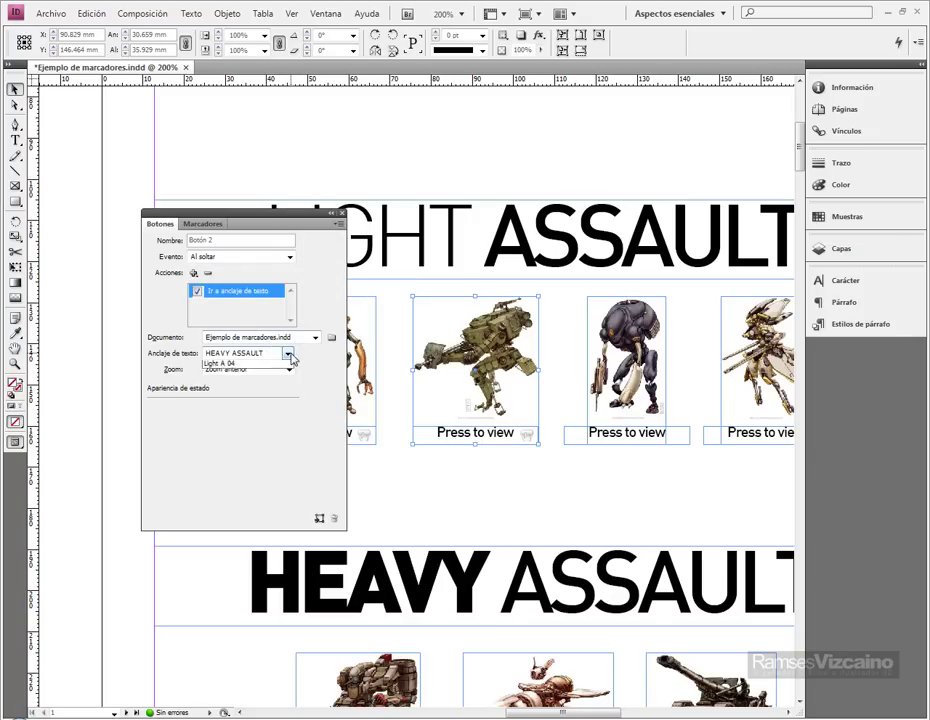
pyautogui.click(287, 353)
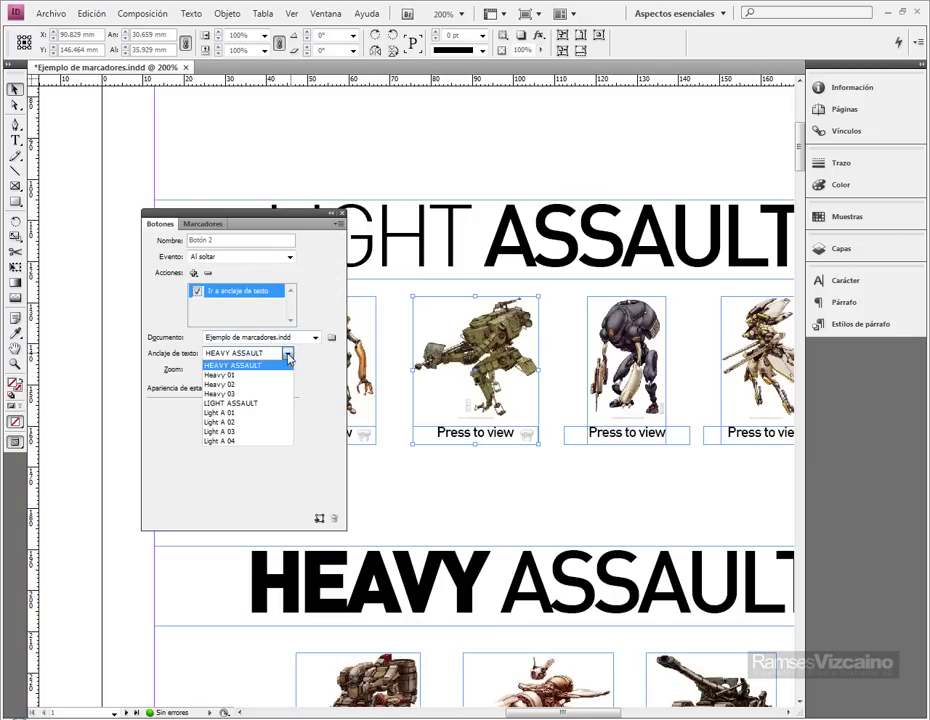
pyautogui.click(252, 422)
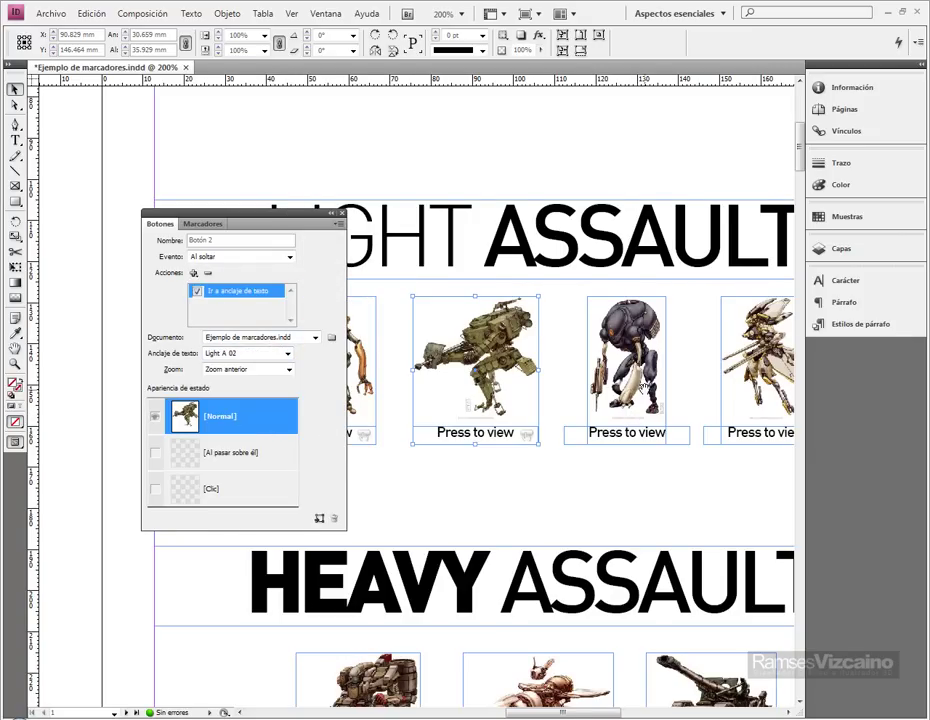
# Convert the third LIGHT ASSAULT thumbnail into a button with an "Ir a anclaje" action targeting Light A 03
pyautogui.moveTo(643, 389); pyautogui.dragTo(538, 408)
pyautogui.click(524, 398)
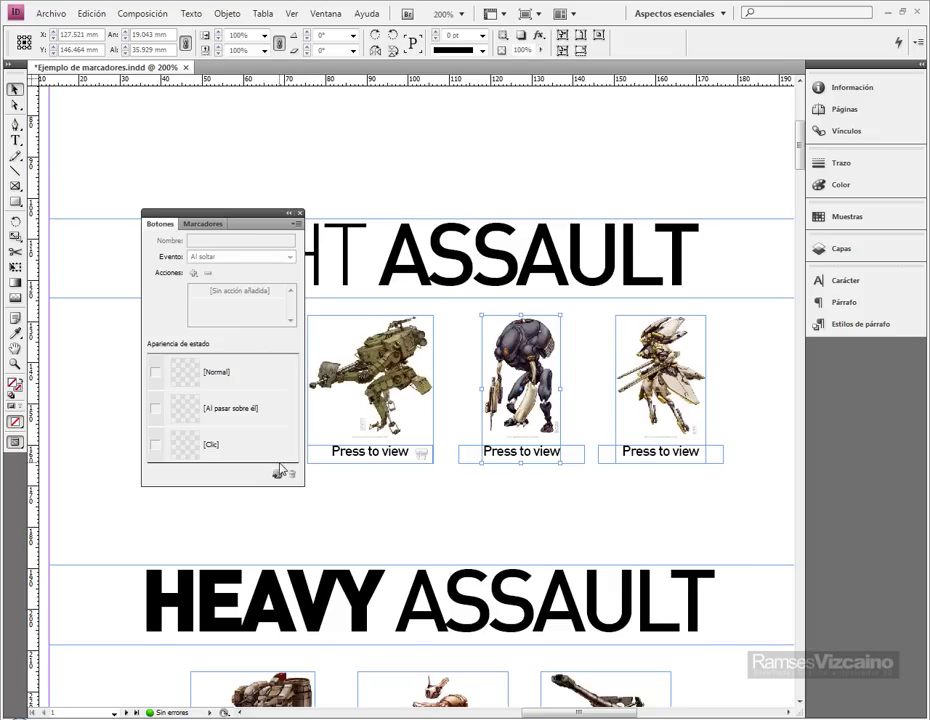
pyautogui.click(278, 473)
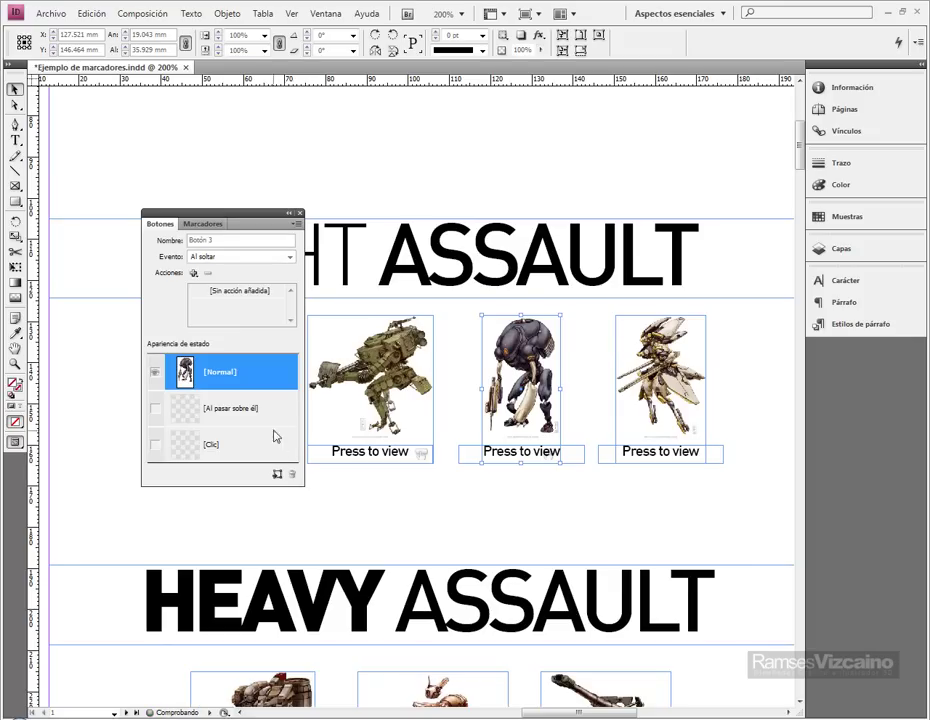
pyautogui.click(194, 273)
pyautogui.click(236, 309)
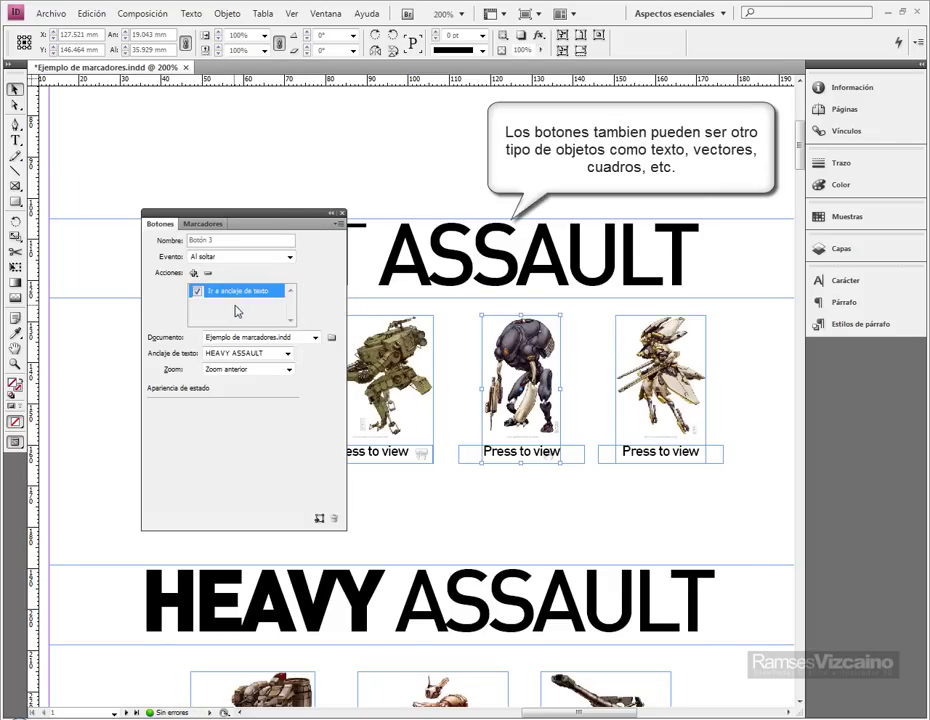
pyautogui.click(288, 353)
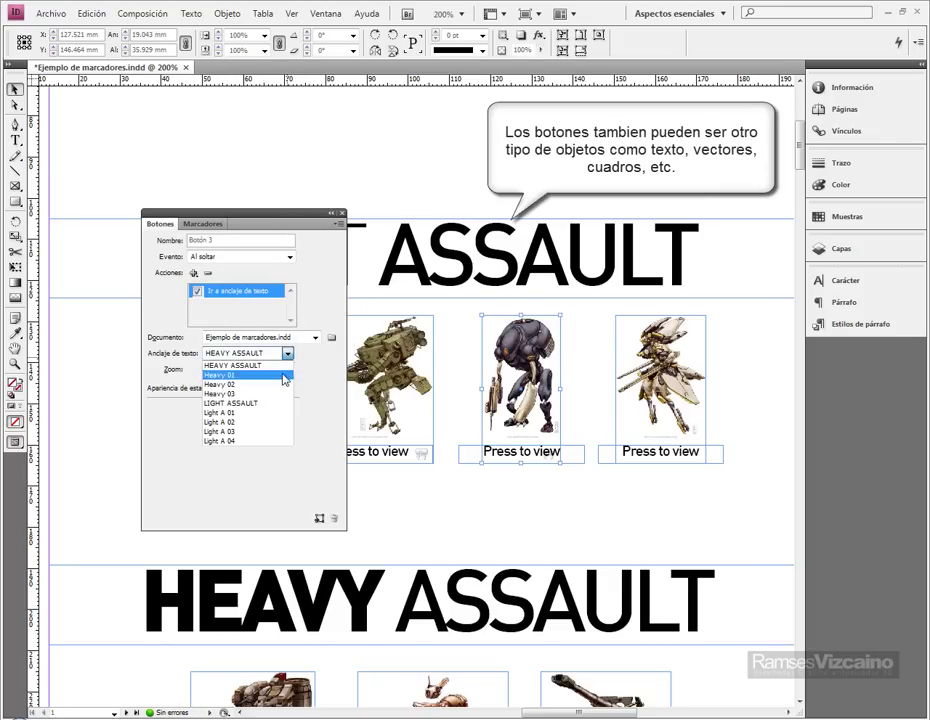
pyautogui.click(257, 432)
# Convert the fourth LIGHT ASSAULT thumbnail into a button with an "Ir a anclaje" action targeting Light A 04
pyautogui.click(687, 402)
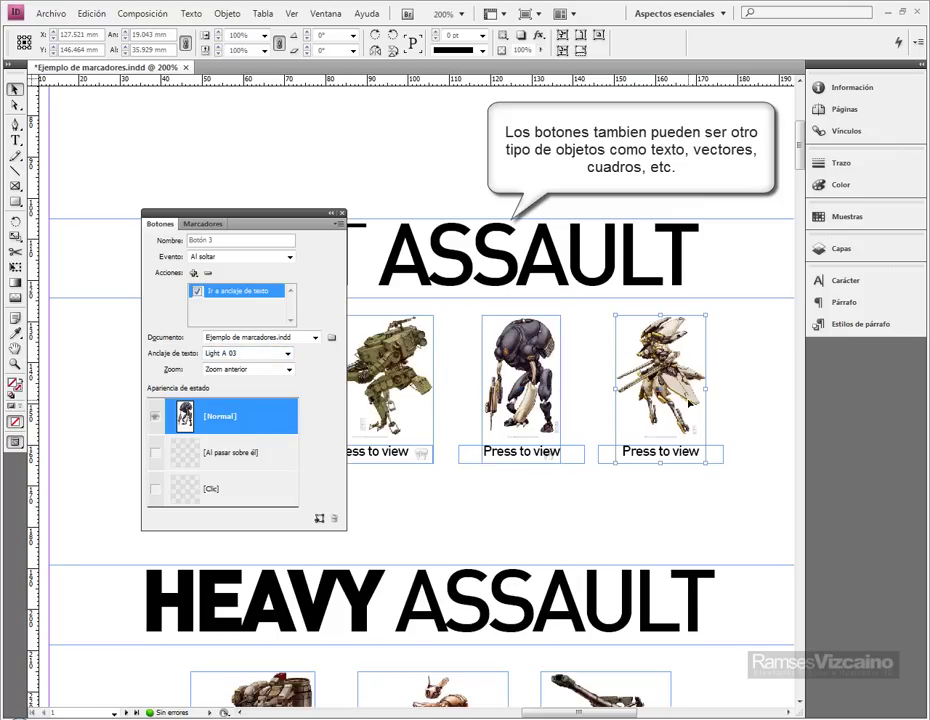
pyautogui.click(278, 475)
pyautogui.click(278, 476)
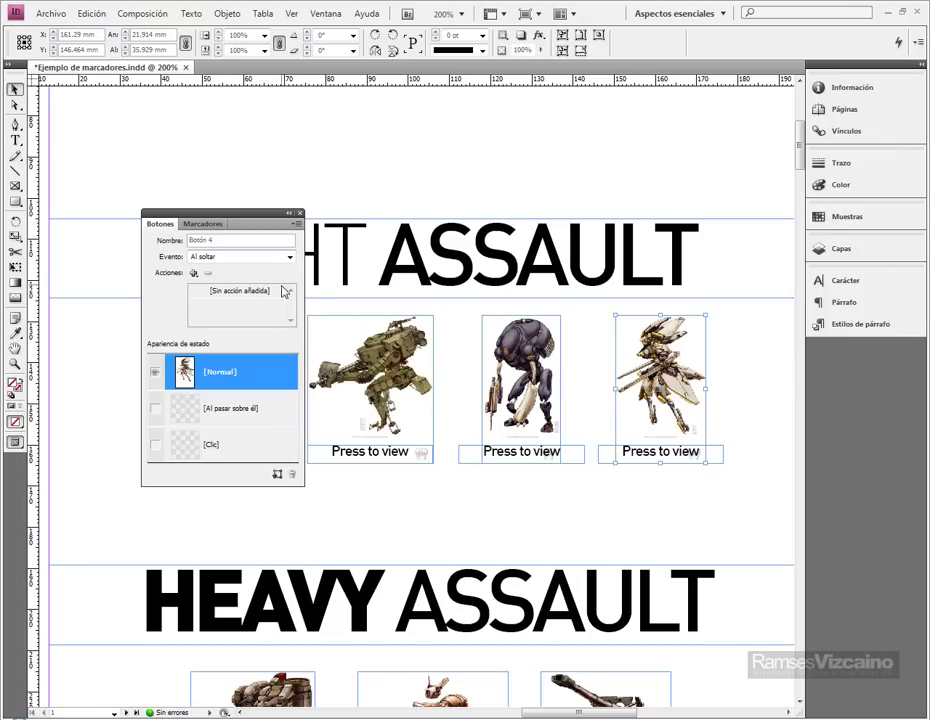
pyautogui.click(199, 275)
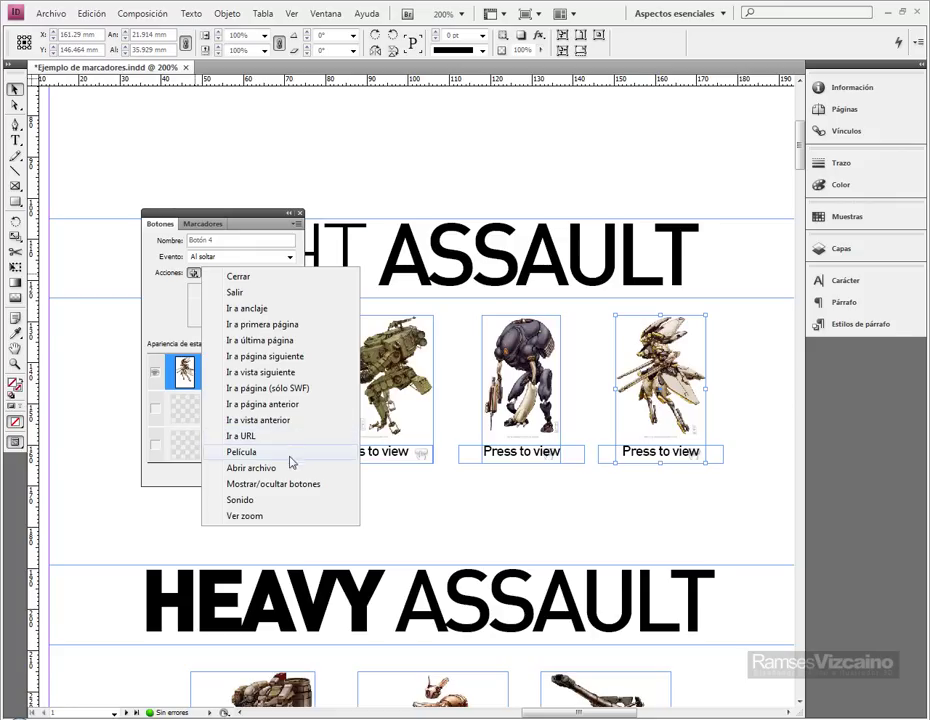
pyautogui.click(290, 308)
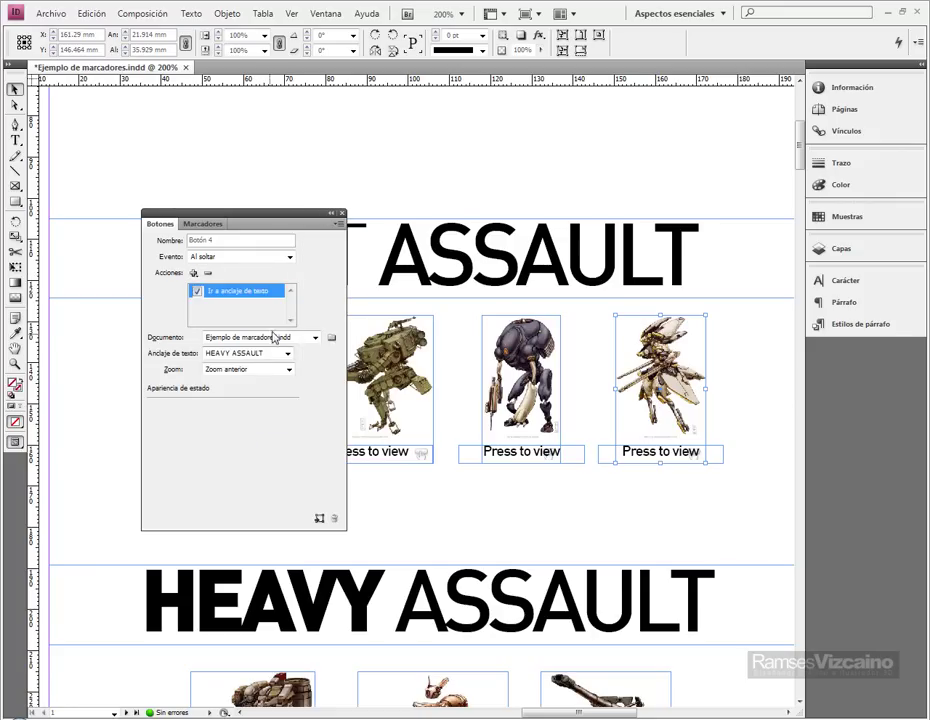
pyautogui.click(289, 355)
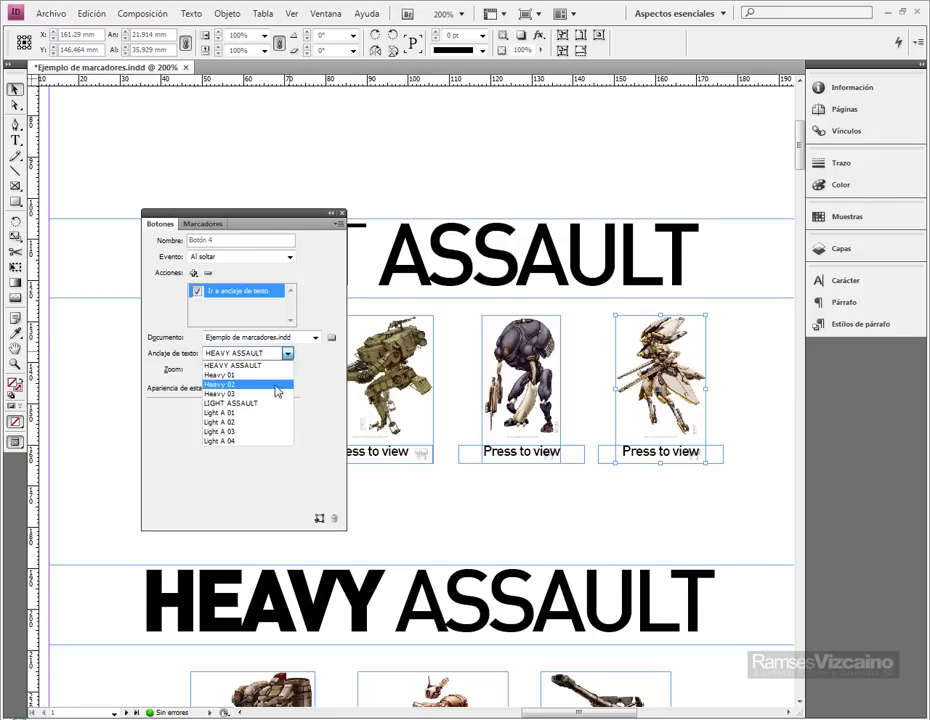
pyautogui.click(261, 443)
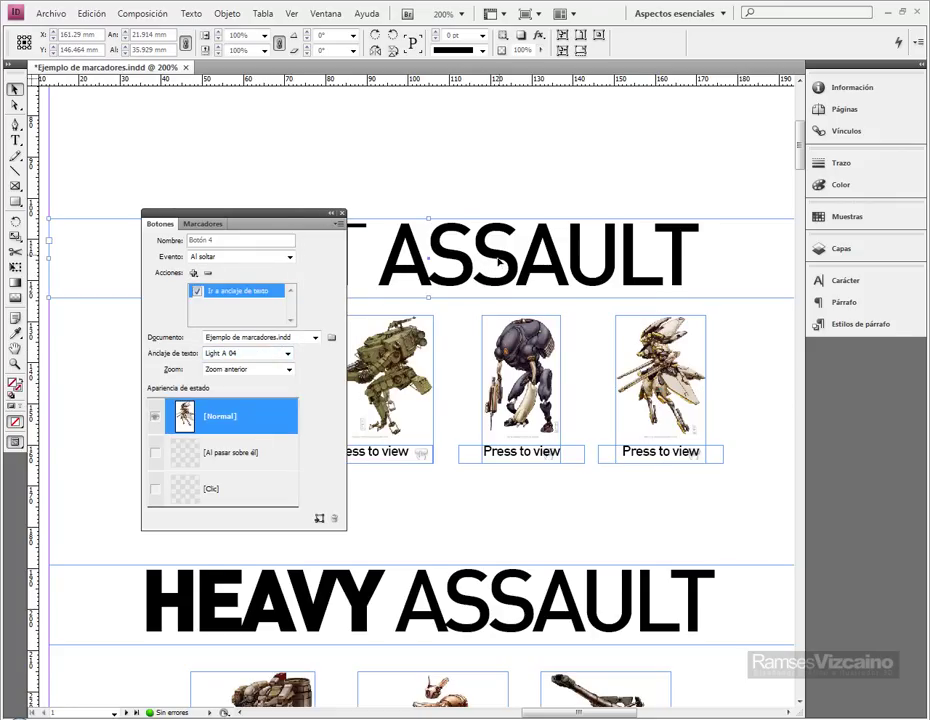
# Convert the LIGHT ASSAULT title on page 1 into a button with an "Ir a anclaje" action targeting the LIGHT ASSAULT anchor
pyautogui.click(473, 243)
pyautogui.moveTo(473, 243); pyautogui.dragTo(575, 301)
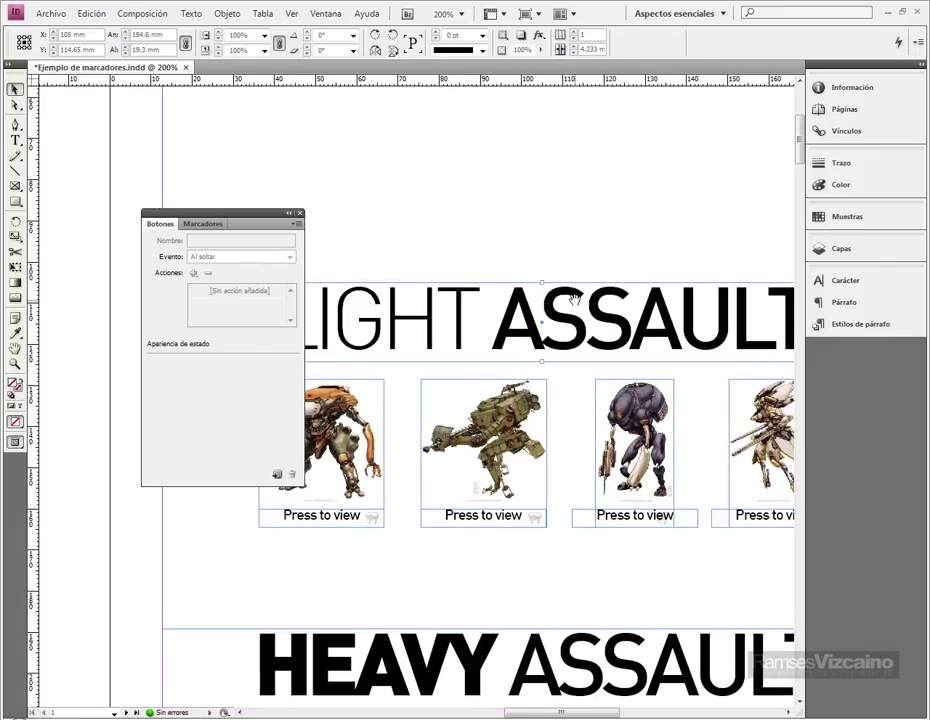
pyautogui.click(276, 480)
pyautogui.click(193, 272)
pyautogui.click(224, 307)
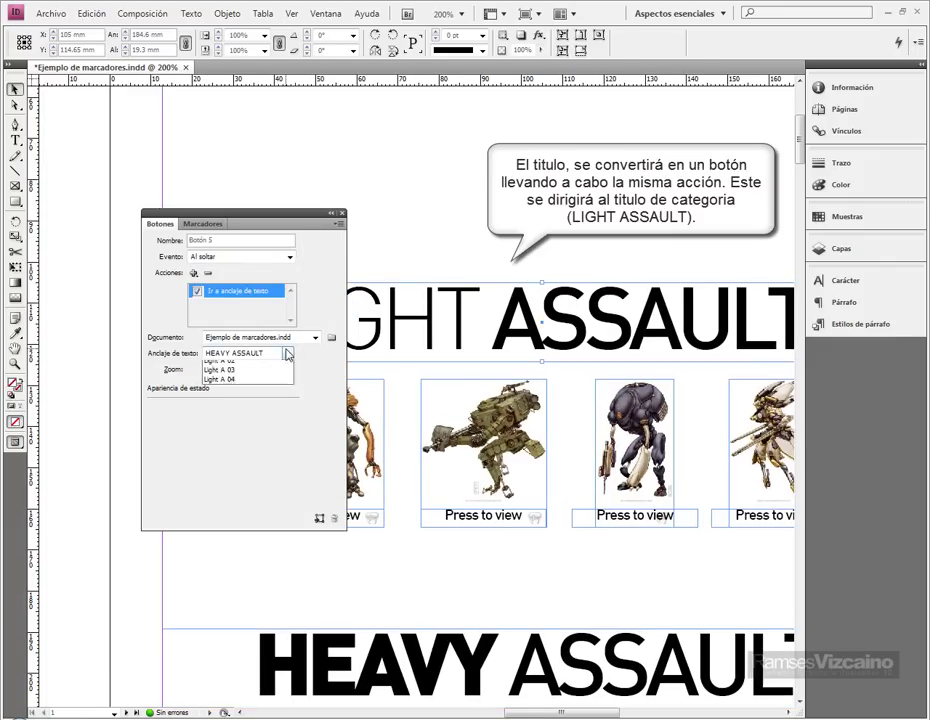
pyautogui.click(288, 354)
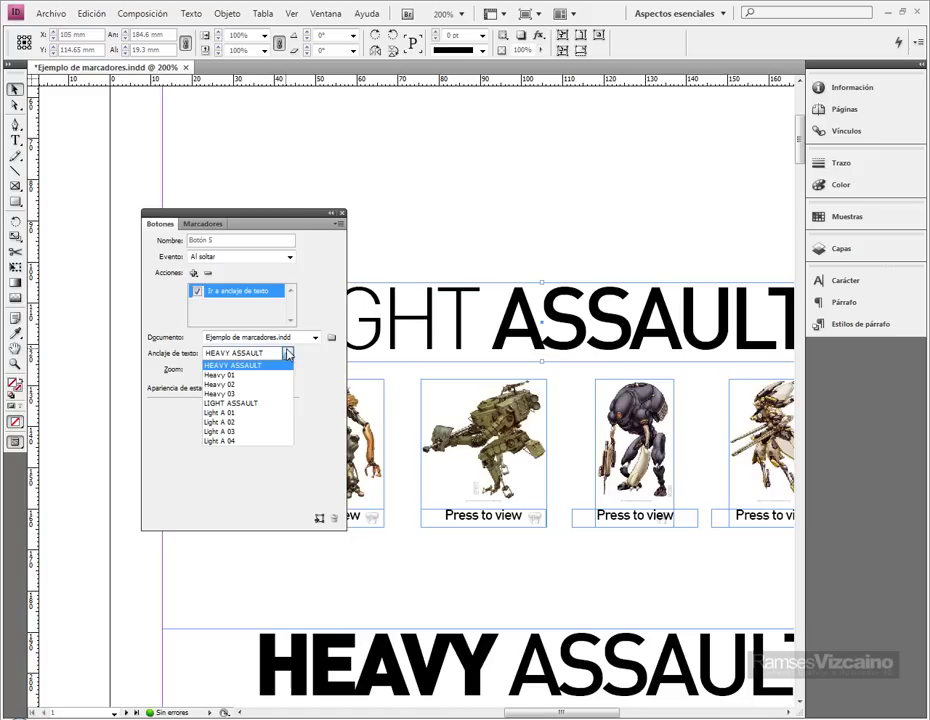
pyautogui.click(251, 404)
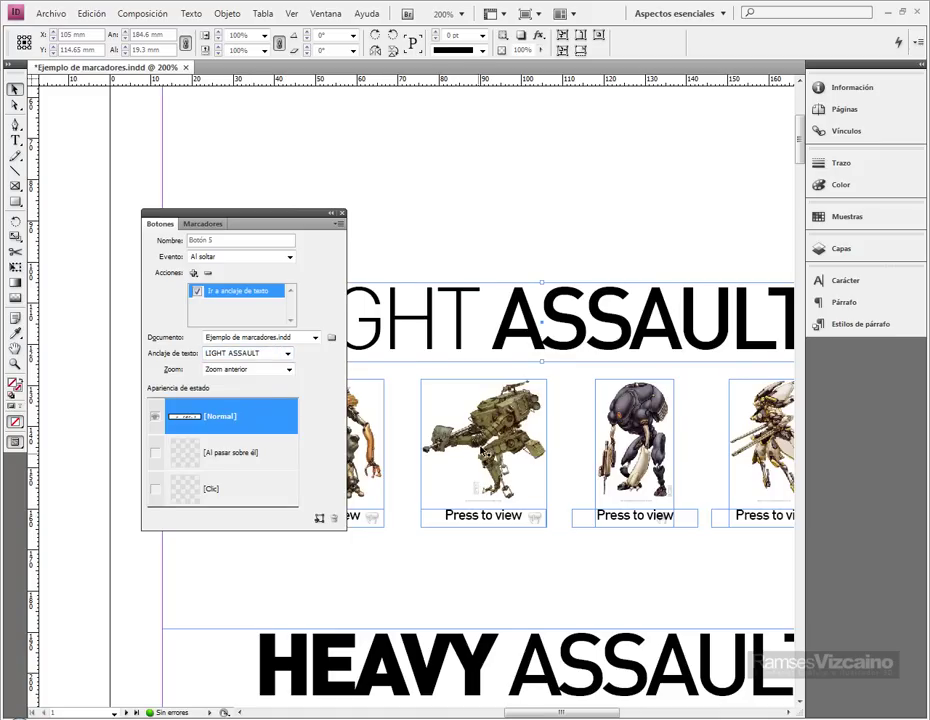
# Convert the HEAVY ASSAULT title on page 1 into a button with an "Ir a anclaje" action targeting the HEAVY ASSAULT anchor
pyautogui.moveTo(435, 550); pyautogui.dragTo(551, 355)
pyautogui.scroll(-2, 550, 353)
pyautogui.moveTo(615, 347); pyautogui.dragTo(572, 357)
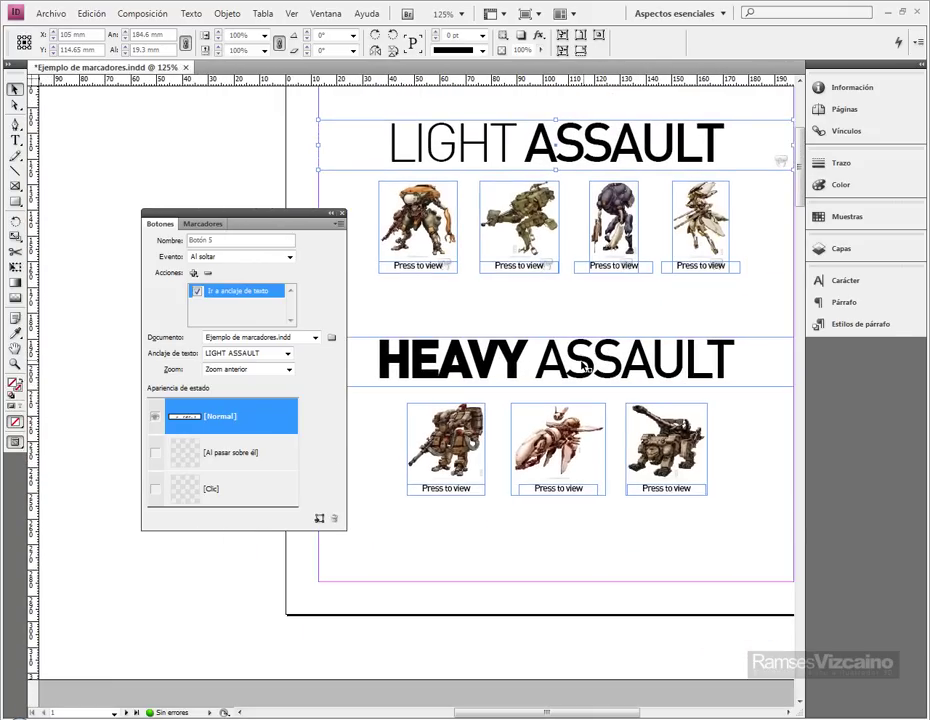
pyautogui.click(577, 367)
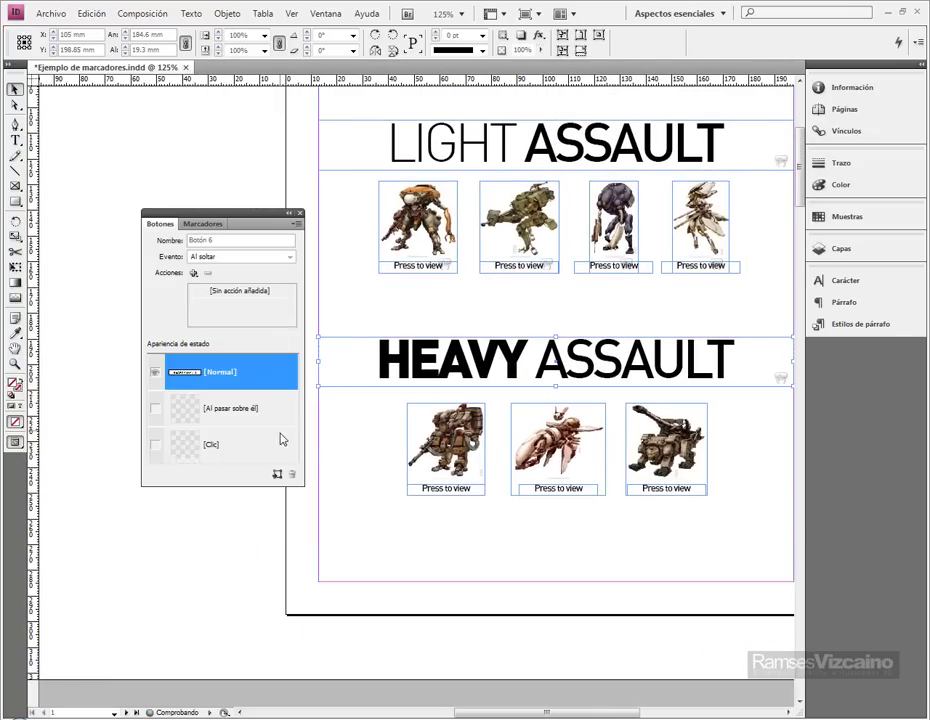
pyautogui.click(195, 273)
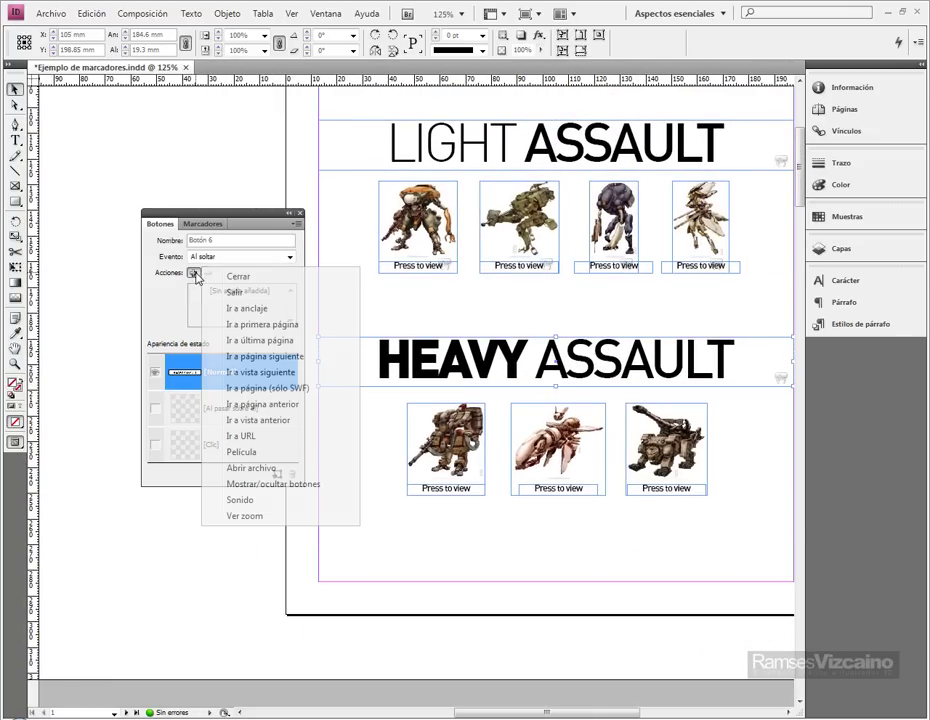
pyautogui.click(255, 309)
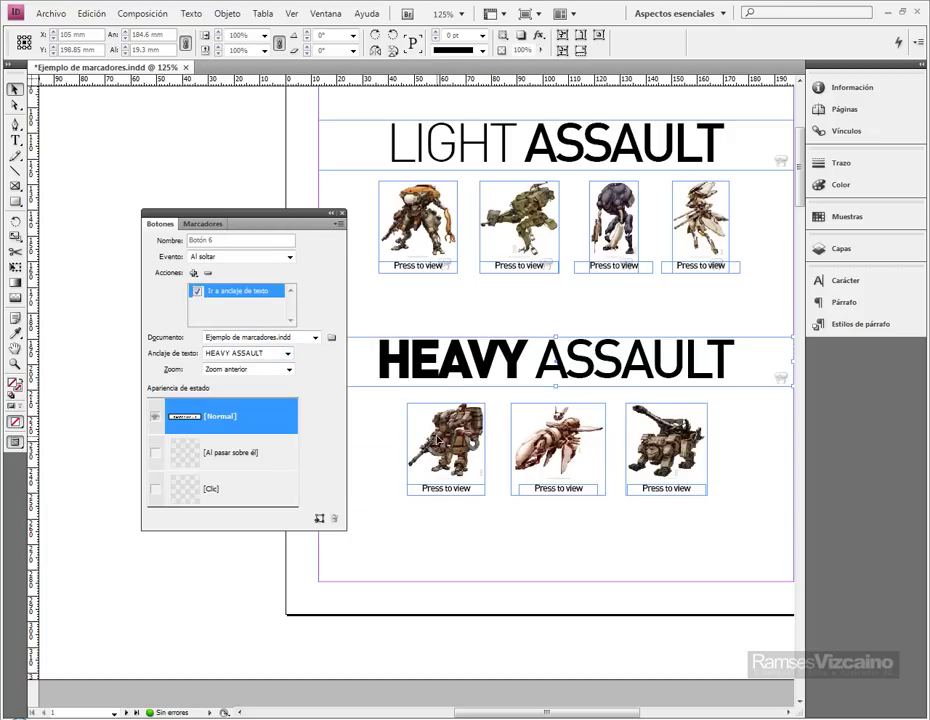
# Convert the first HEAVY ASSAULT thumbnail into a button with an "Ir a anclaje" action targeting Heavy 01, using Zoom anterior
pyautogui.click(450, 470)
pyautogui.click(194, 272)
pyautogui.click(284, 308)
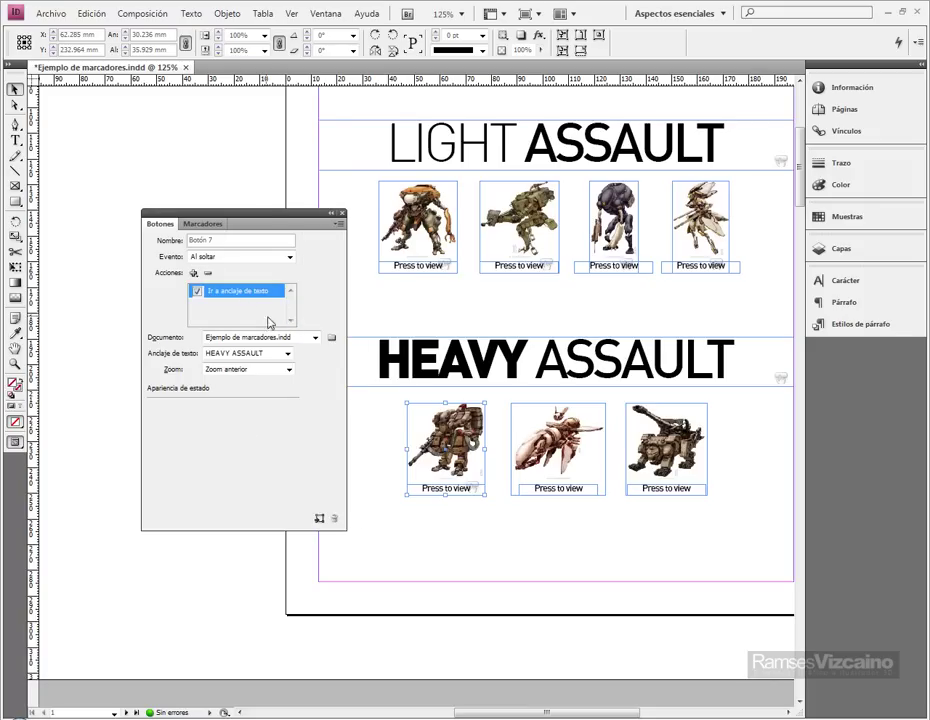
pyautogui.click(287, 355)
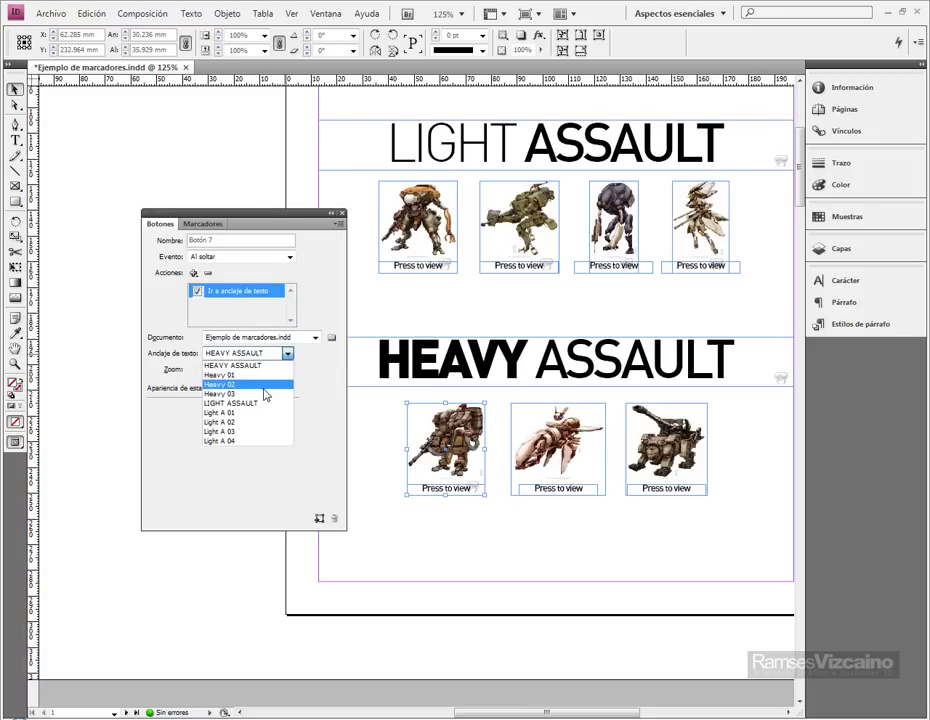
pyautogui.click(257, 377)
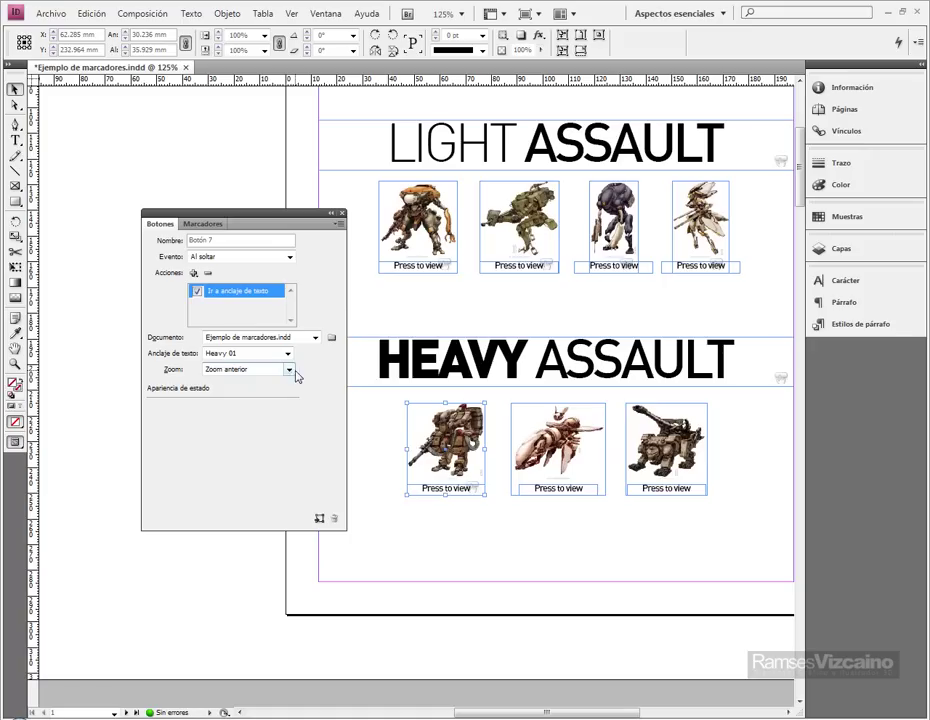
pyautogui.click(287, 369)
pyautogui.click(267, 383)
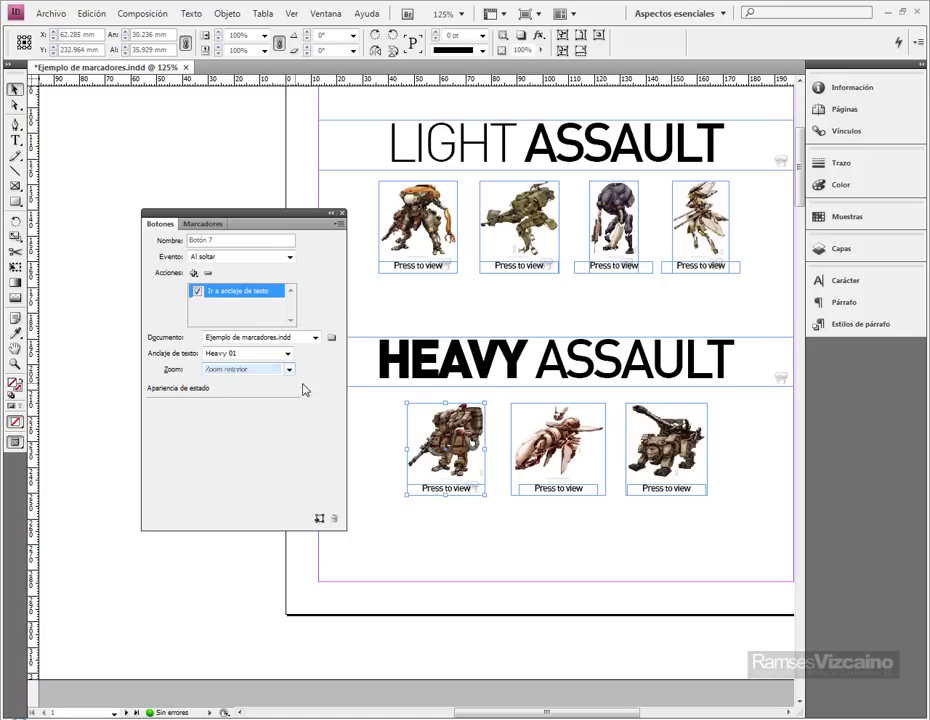
# Convert the second HEAVY ASSAULT thumbnail into a button with an "Ir a anclaje" action targeting Heavy 02
pyautogui.click(558, 440)
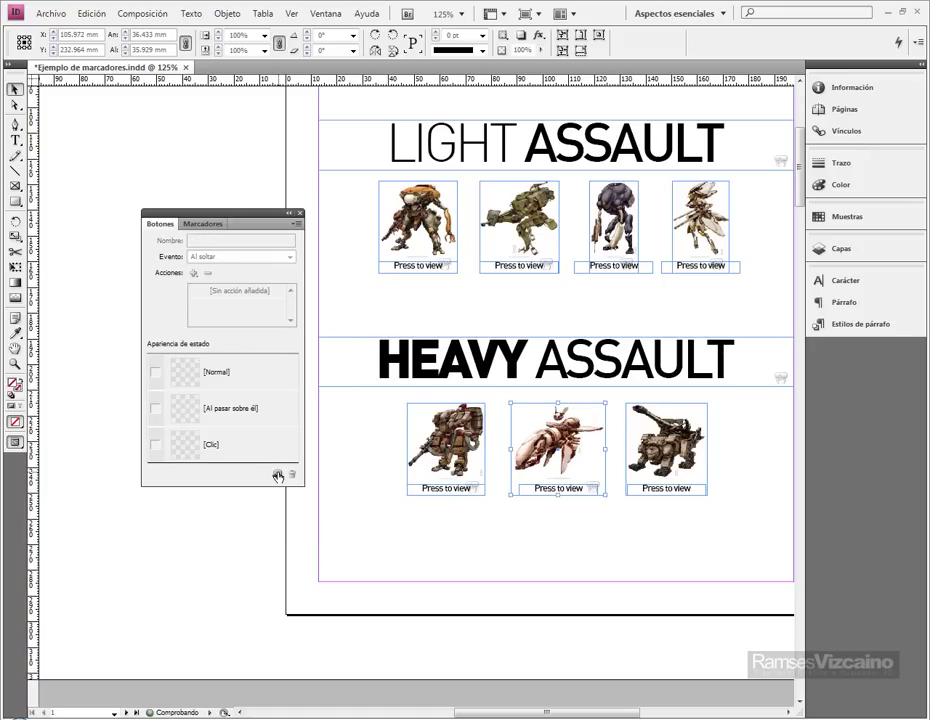
pyautogui.click(277, 473)
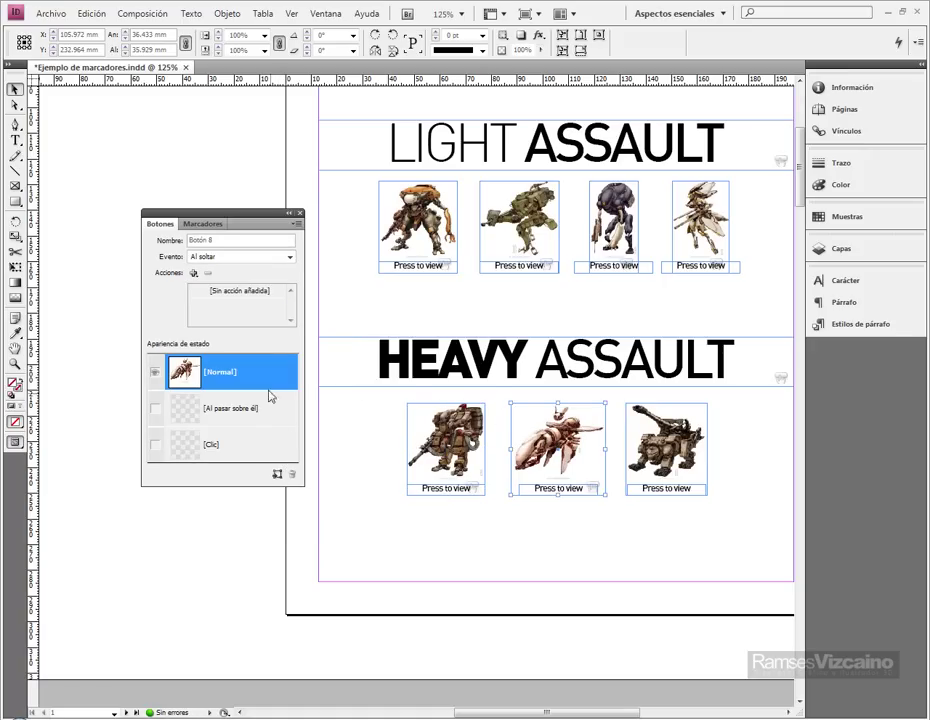
pyautogui.click(195, 276)
pyautogui.click(242, 311)
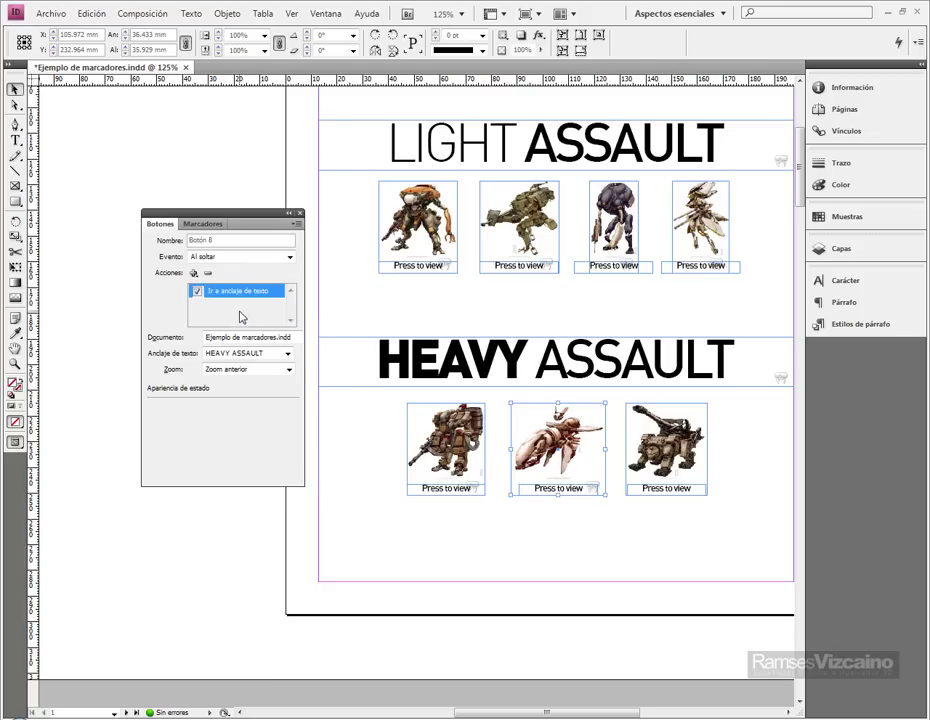
pyautogui.click(287, 353)
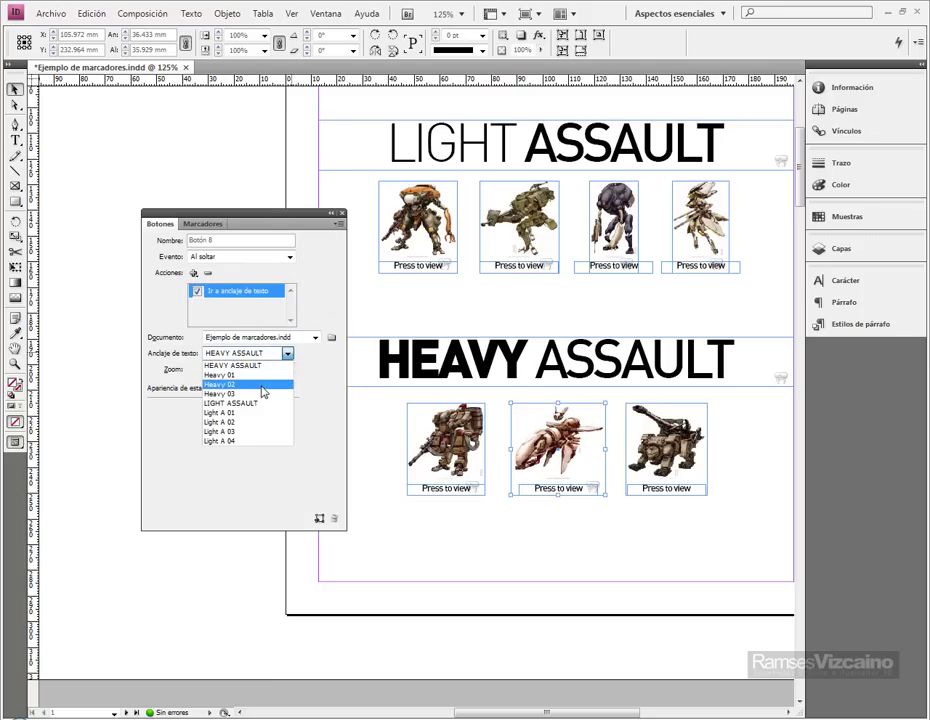
pyautogui.click(262, 391)
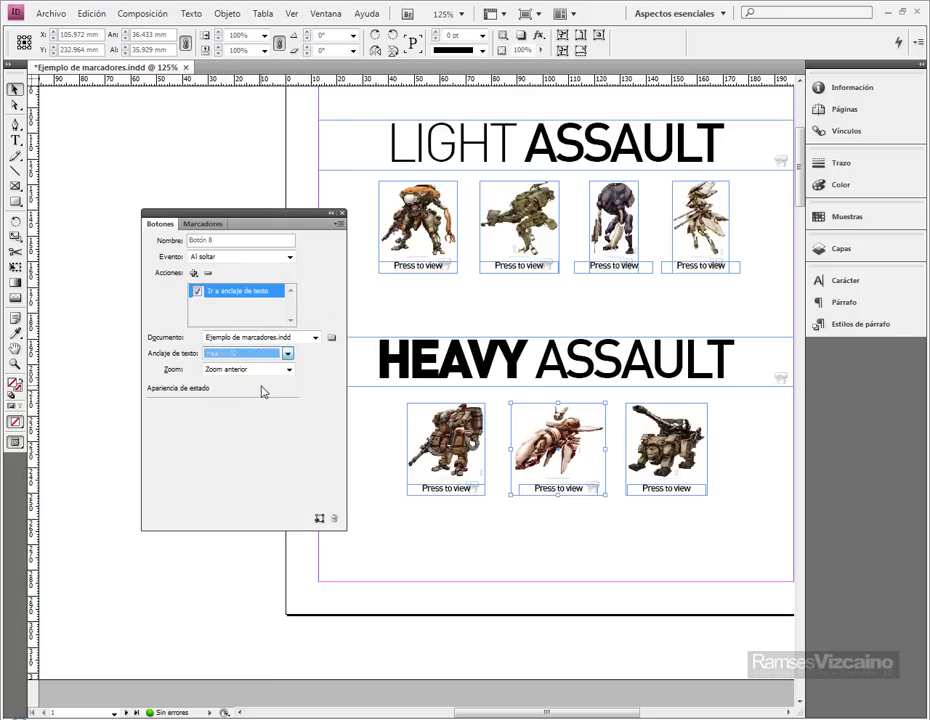
# Convert the third HEAVY ASSAULT thumbnail into a button with an "Ir a anclaje" action targeting Heavy 03
pyautogui.click(650, 448)
pyautogui.click(272, 475)
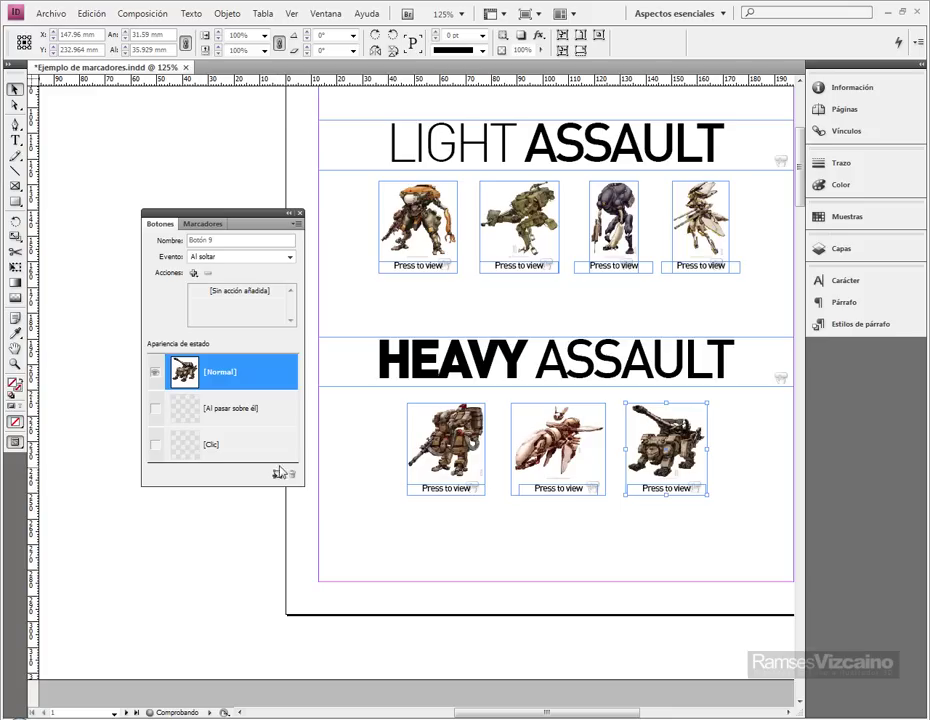
pyautogui.click(193, 272)
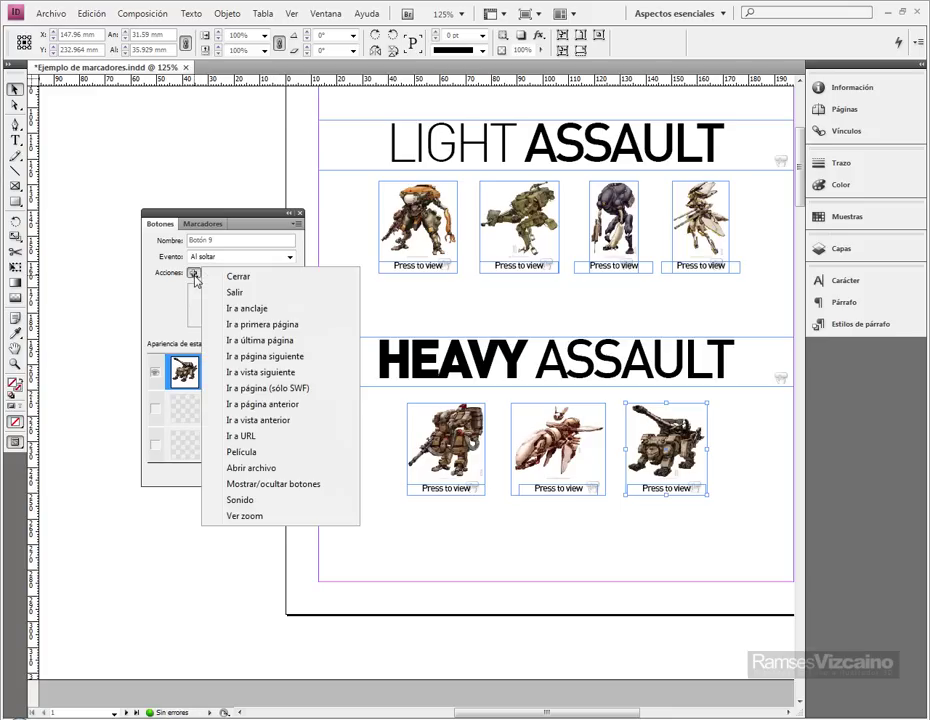
pyautogui.click(241, 311)
pyautogui.click(287, 354)
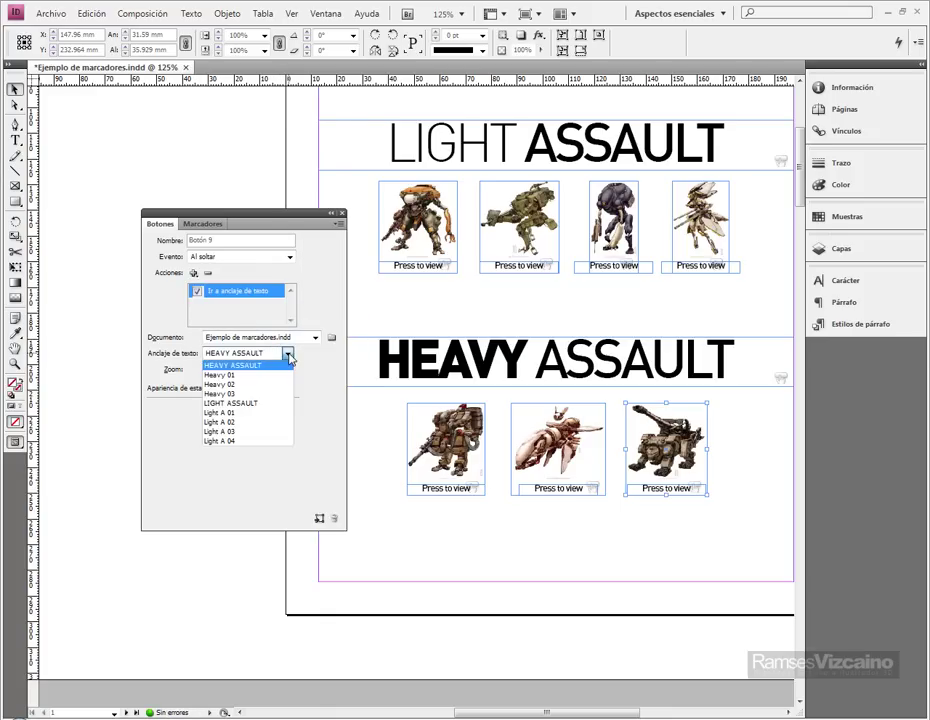
pyautogui.click(267, 396)
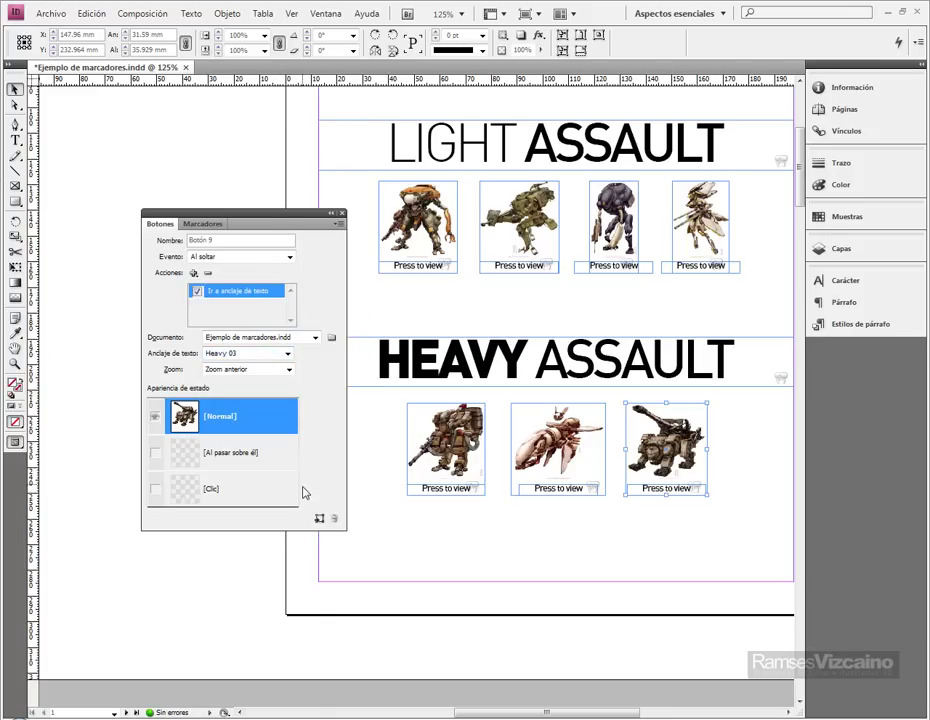
# Collapse the floating Botones and Marcadores panel group, move it clear of the page and deselect the thumbnail
pyautogui.click(331, 214)
pyautogui.moveTo(214, 217); pyautogui.dragTo(117, 127)
pyautogui.click(345, 531)
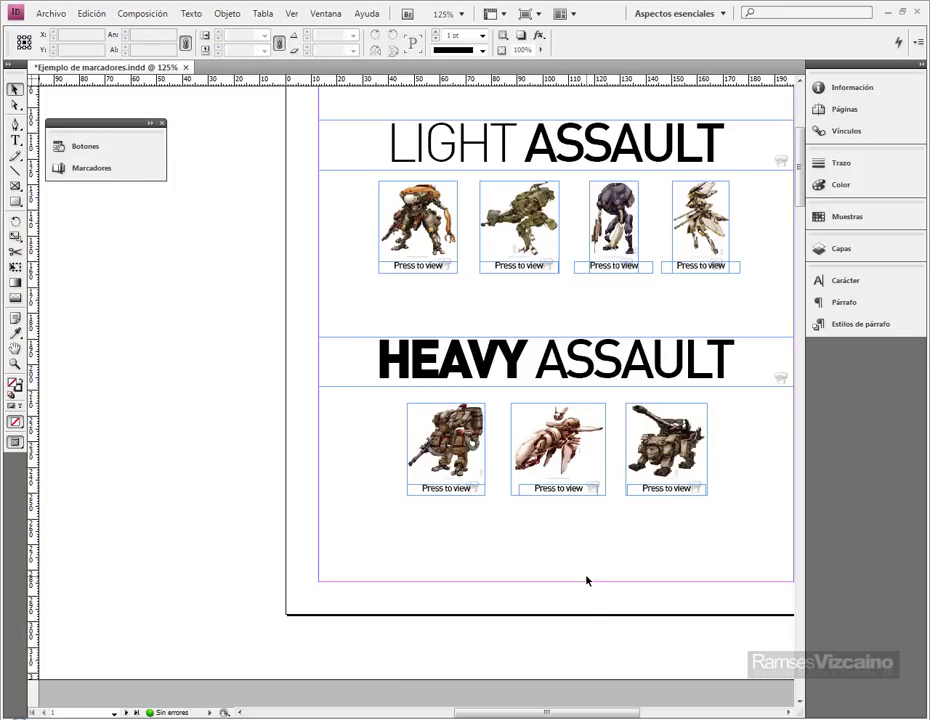
# Look over the finished page 1 buttons and save the document
pyautogui.scroll(-2, 584, 569)
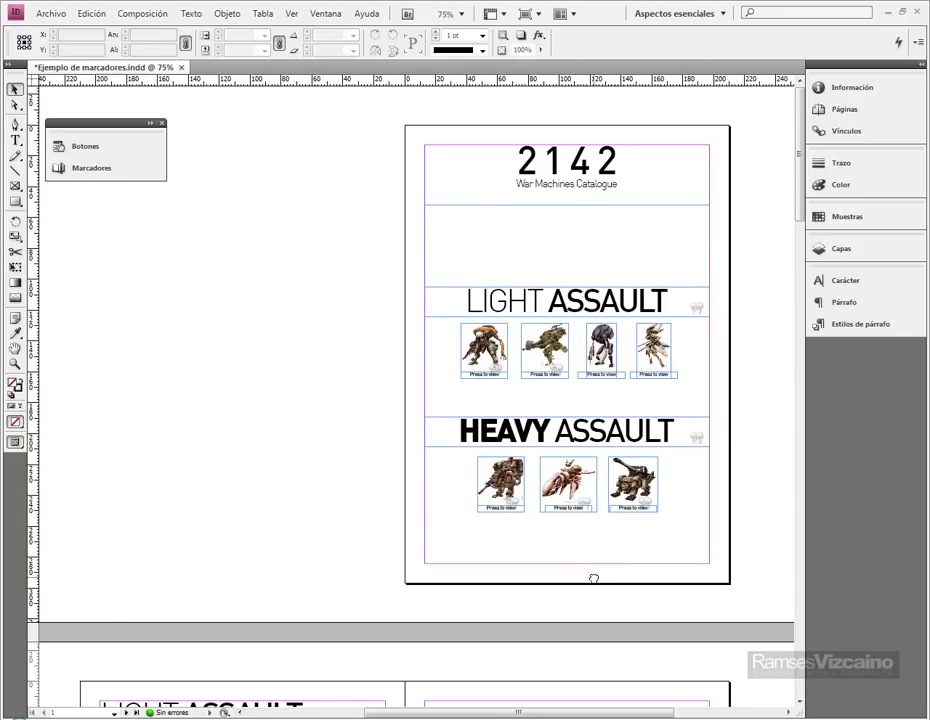
pyautogui.moveTo(592, 577); pyautogui.dragTo(561, 483)
pyautogui.scroll(3, 475, 272)
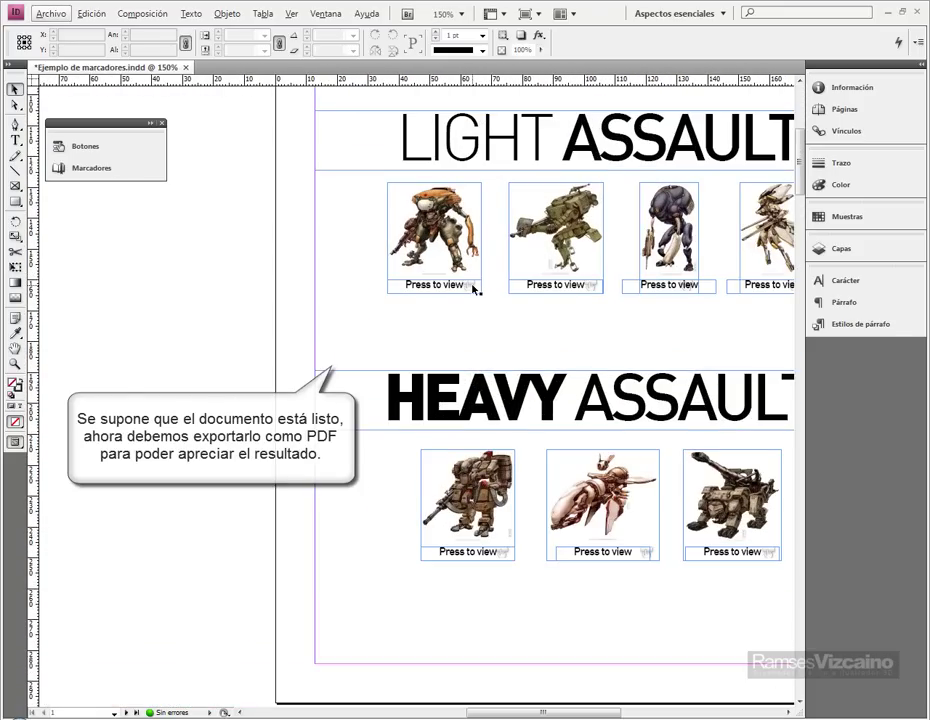
pyautogui.moveTo(540, 352); pyautogui.dragTo(399, 383)
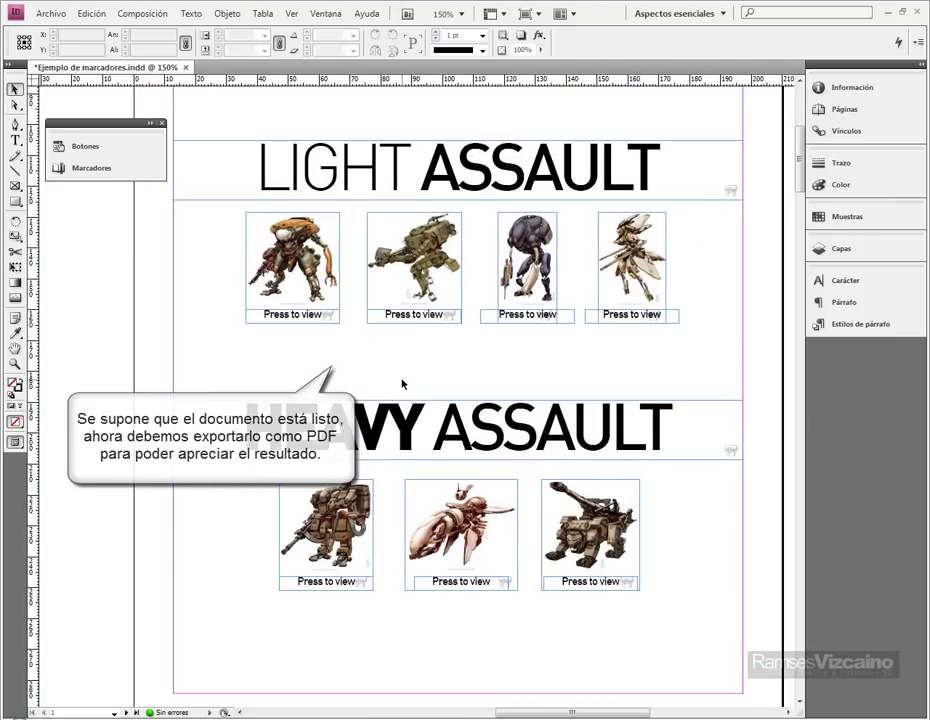
pyautogui.hotkey('ctrl', 's')
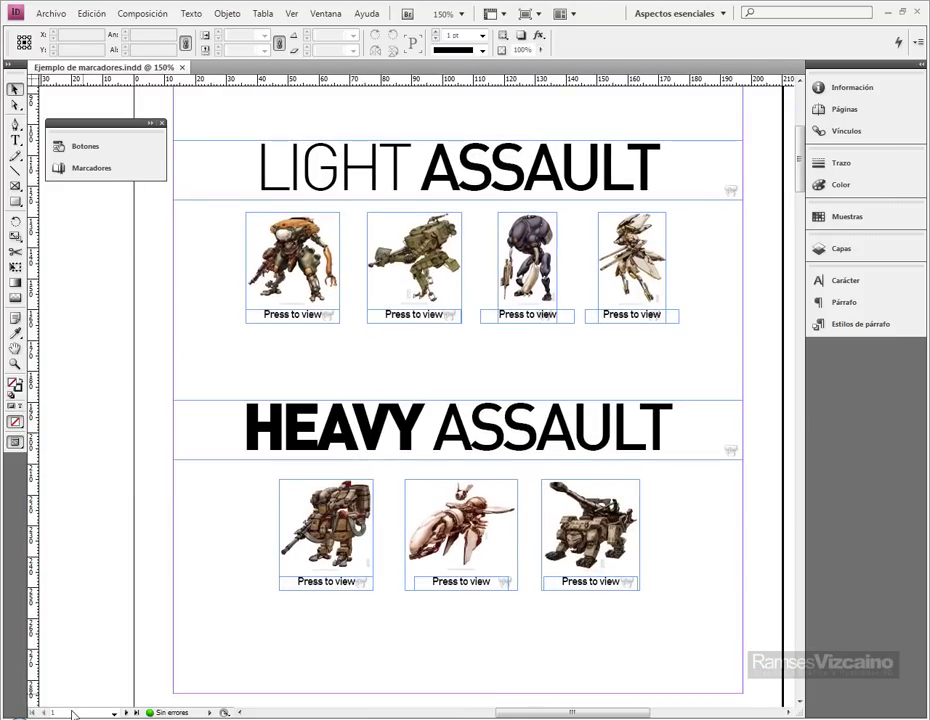
pyautogui.click(292, 262)
pyautogui.moveTo(185, 364); pyautogui.dragTo(209, 435)
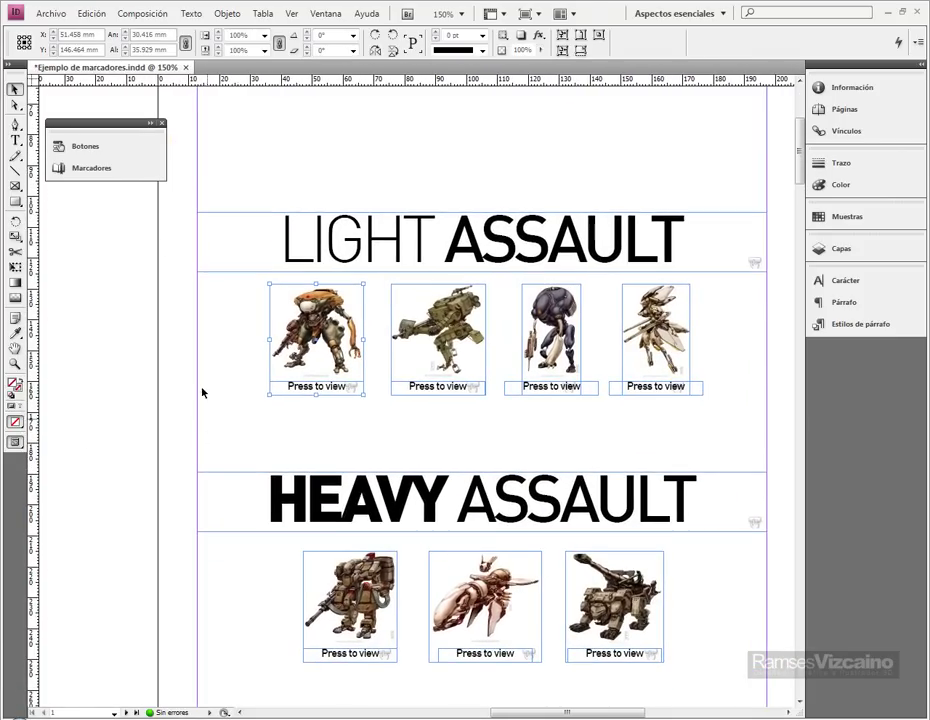
# Start exporting the document to DATA_DISK (D:) in Adobe PDF format as Ejemplo de marcadores.pdf
pyautogui.click(52, 14)
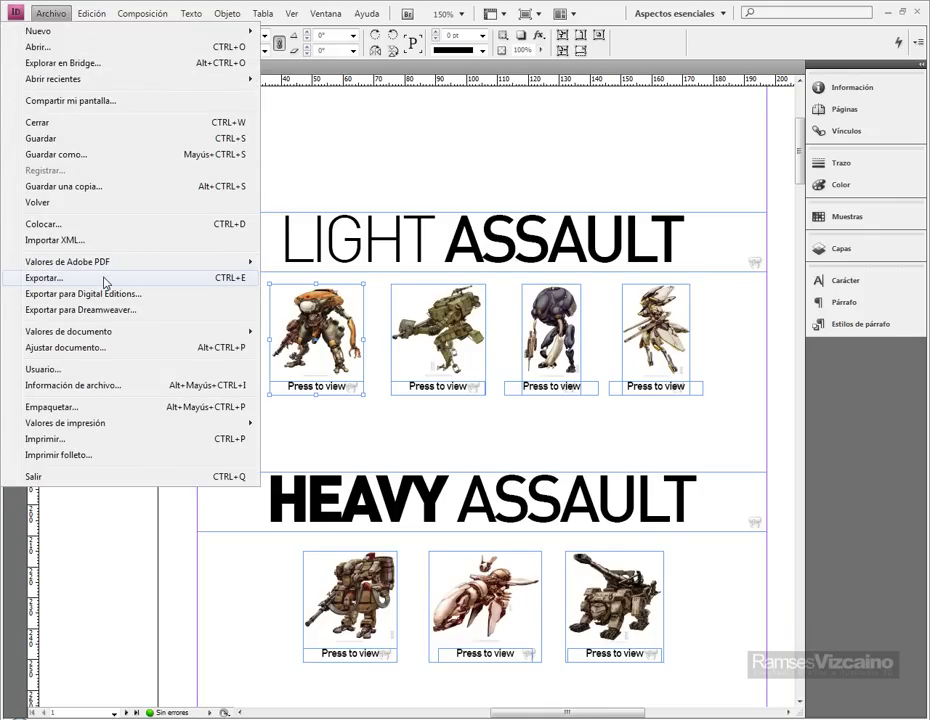
pyautogui.click(104, 279)
pyautogui.moveTo(596, 340); pyautogui.dragTo(449, 158)
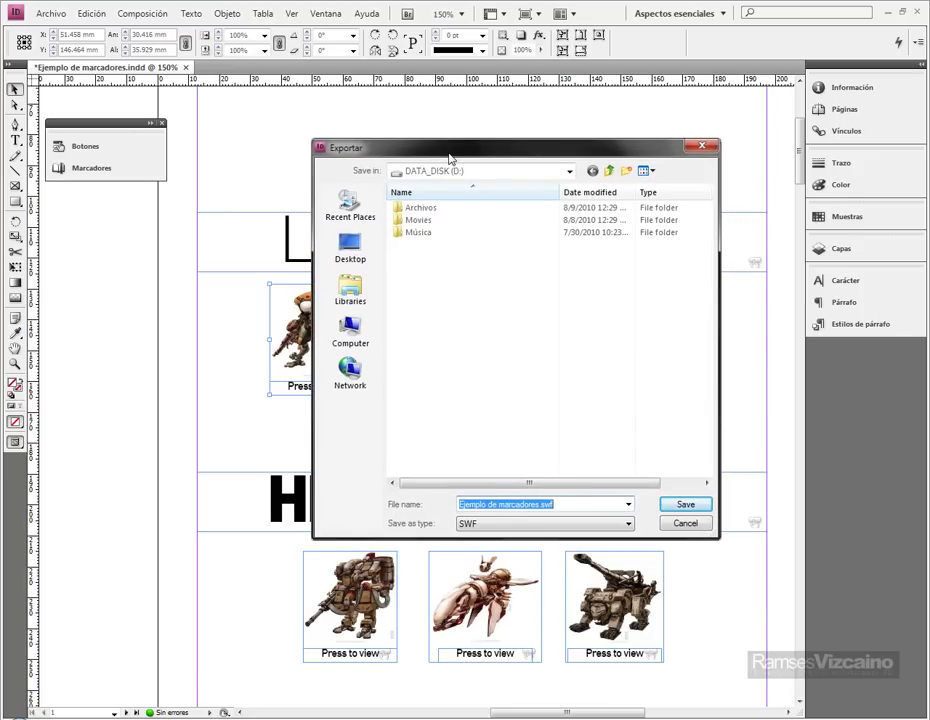
pyautogui.click(590, 524)
pyautogui.click(587, 547)
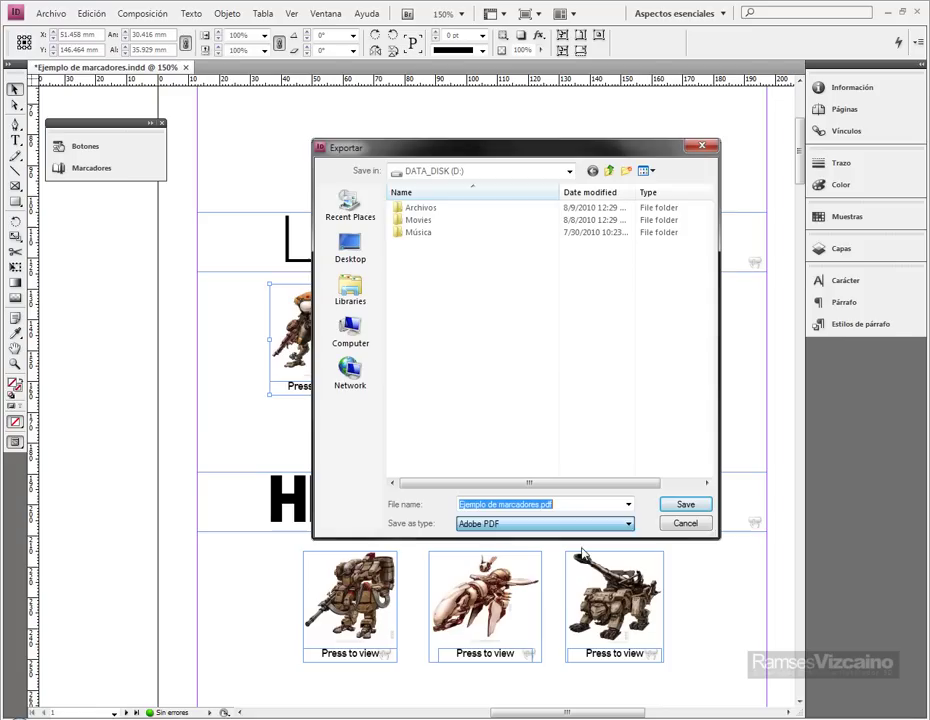
# Export all pages to PDF with Marcadores, Hipervínculos and Elementos interactivos included
pyautogui.click(684, 507)
pyautogui.click(684, 506)
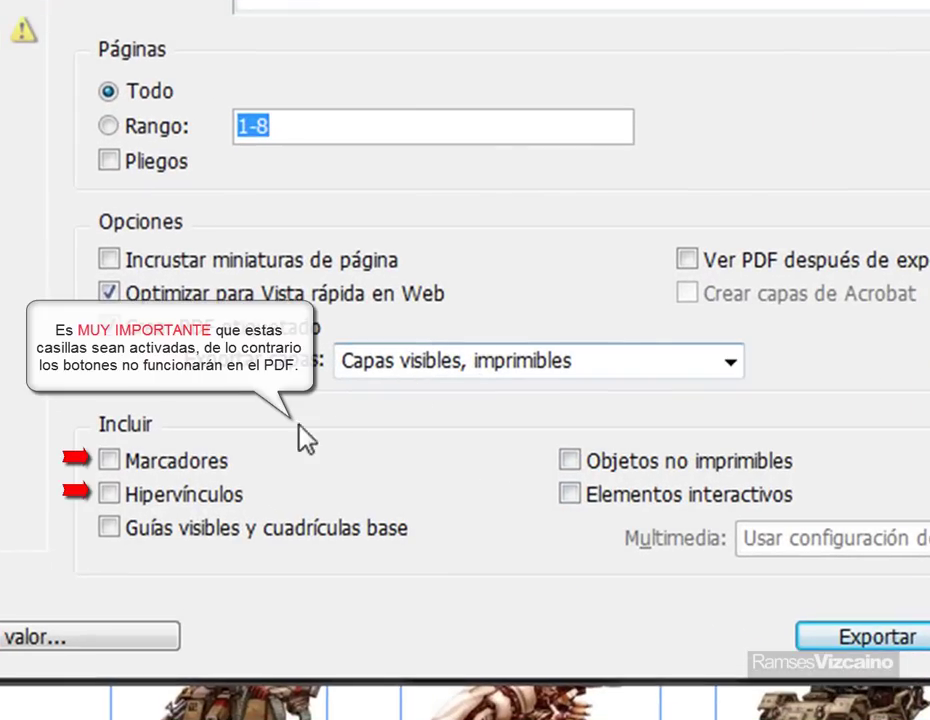
pyautogui.click(231, 470)
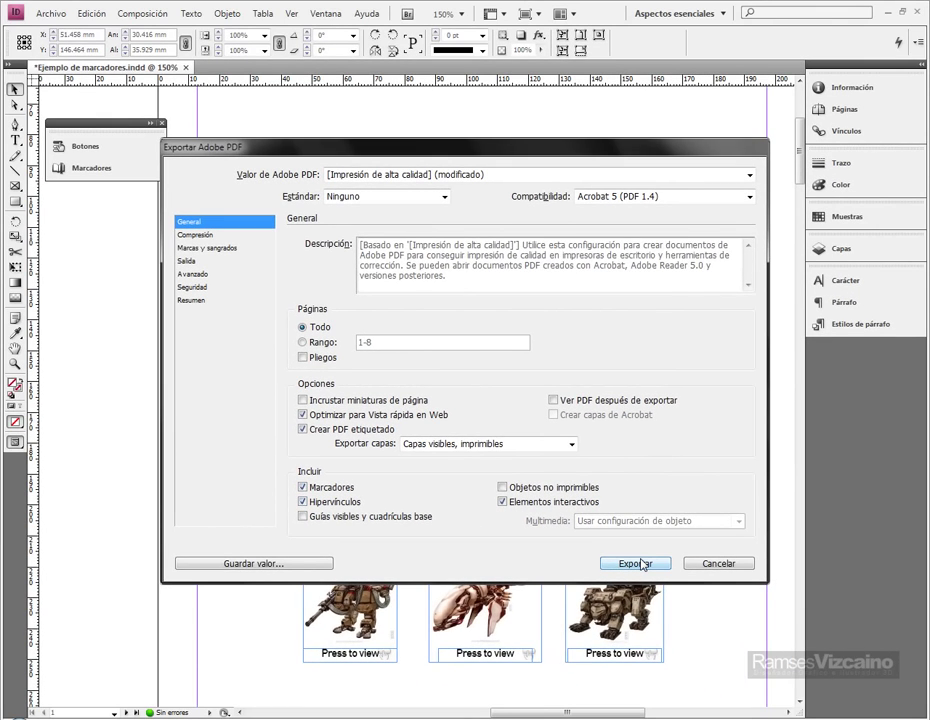
pyautogui.click(638, 563)
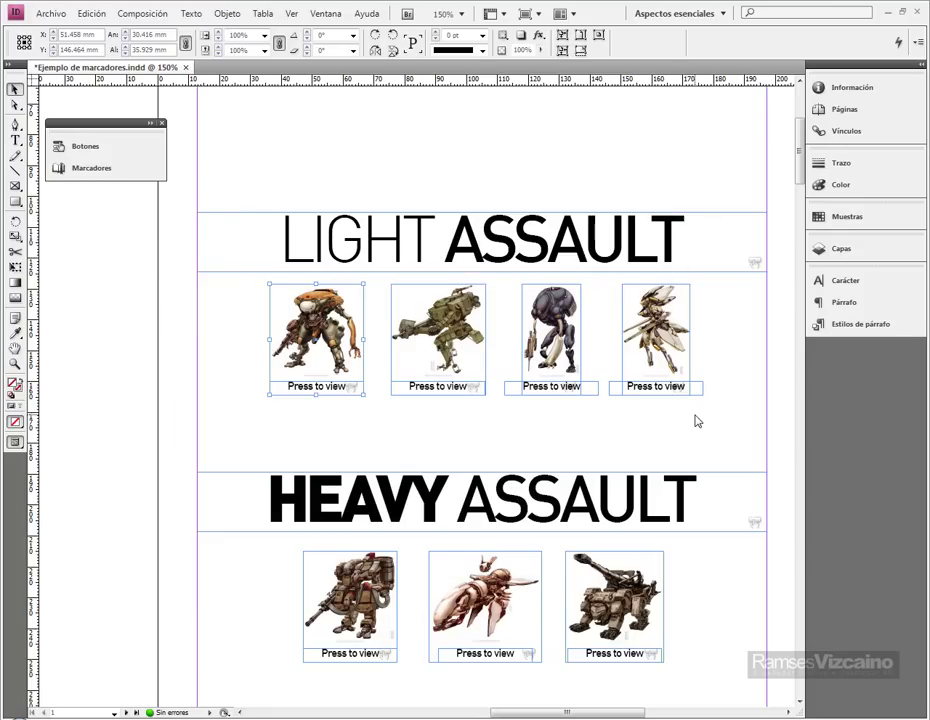
# Switch to the DATA_DISK (D:) folder, open Ejemplo de marcadores.pdf in Adobe Reader and fit the whole page in view
pyautogui.press('super+Tab')
pyautogui.press('super+Tab')
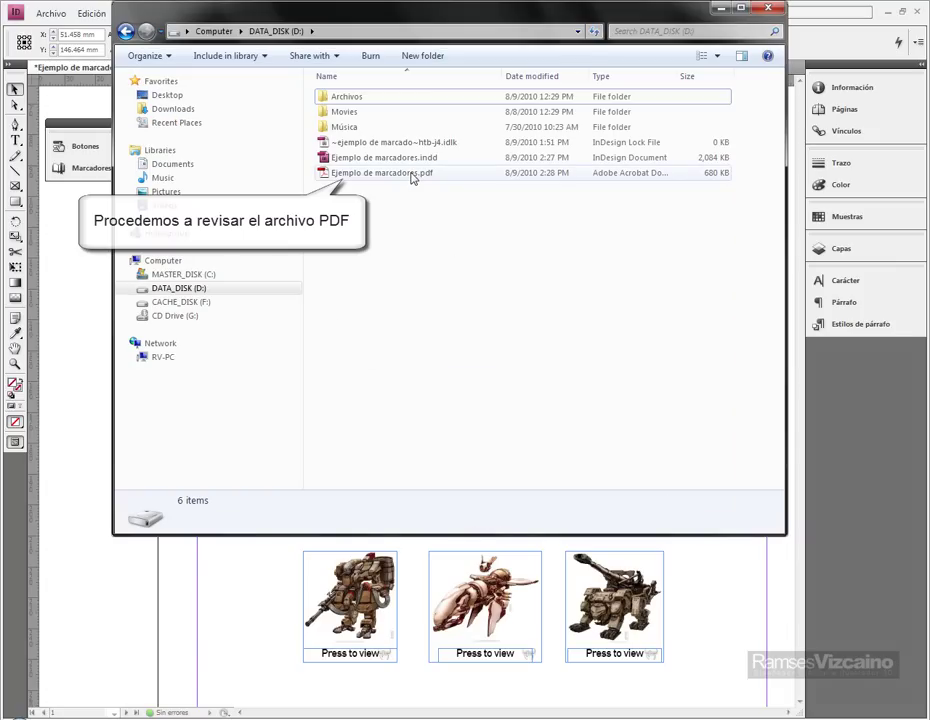
pyautogui.doubleClick(411, 175)
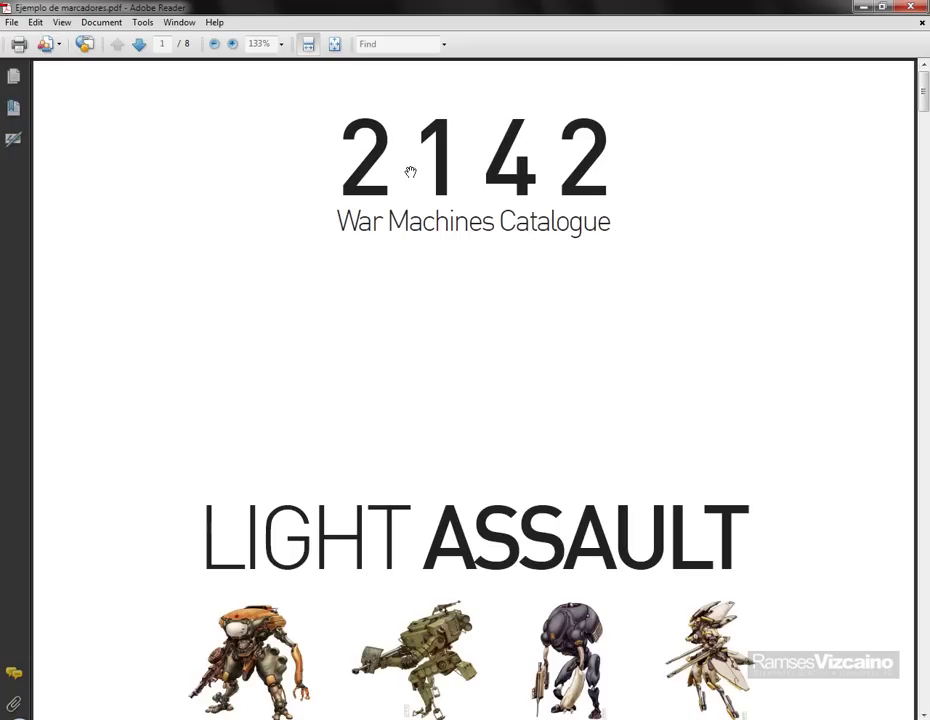
pyautogui.click(335, 44)
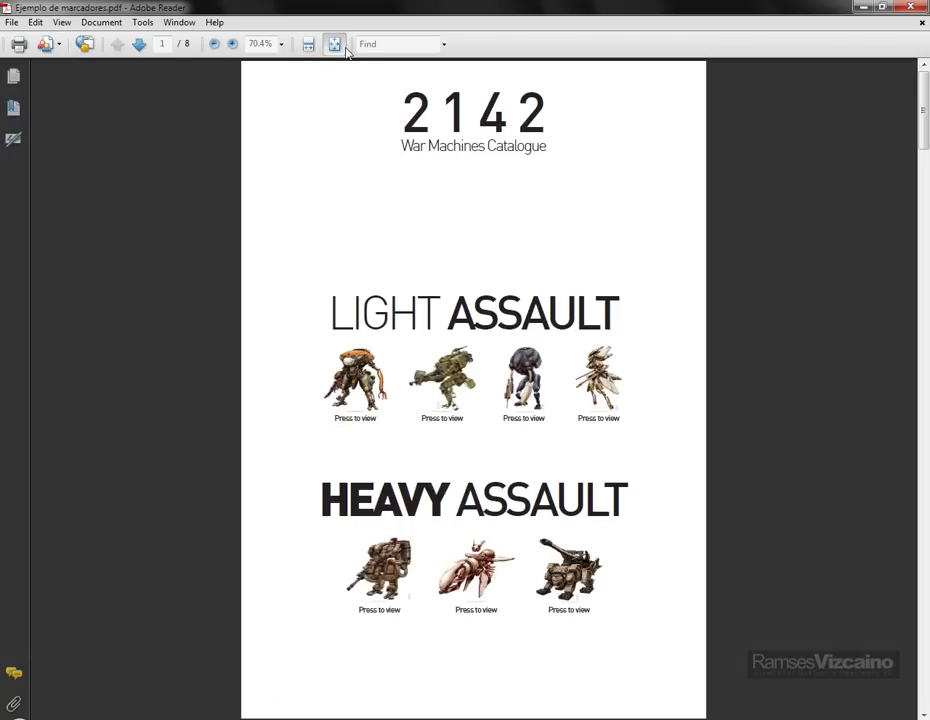
# Test the first and second LIGHT ASSAULT thumbnail buttons in the PDF, returning to page 1 between them
pyautogui.click(356, 388)
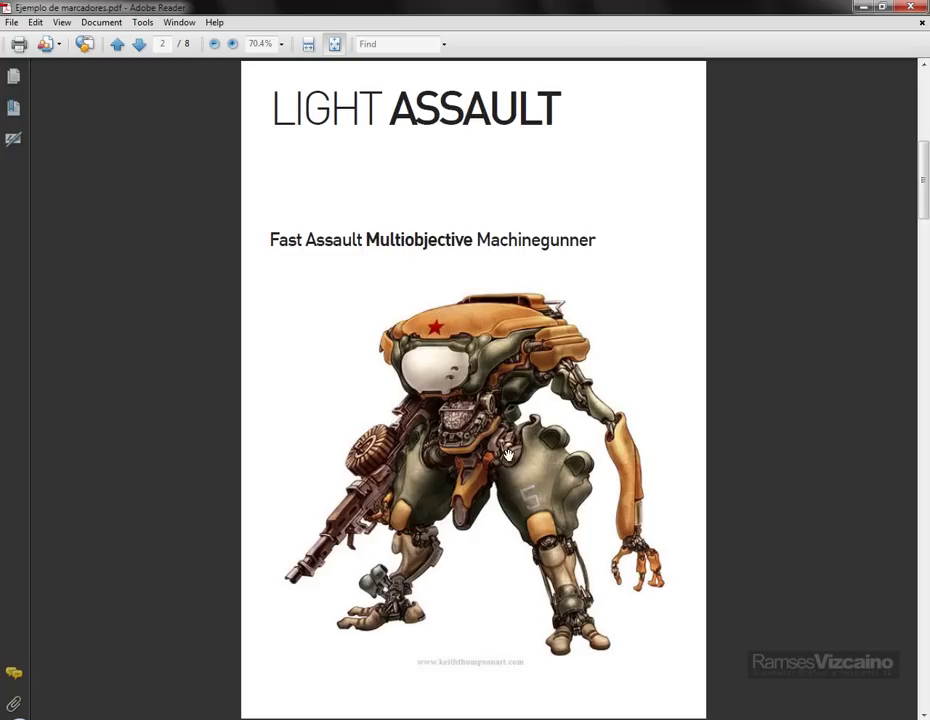
pyautogui.scroll(1, 637, 344)
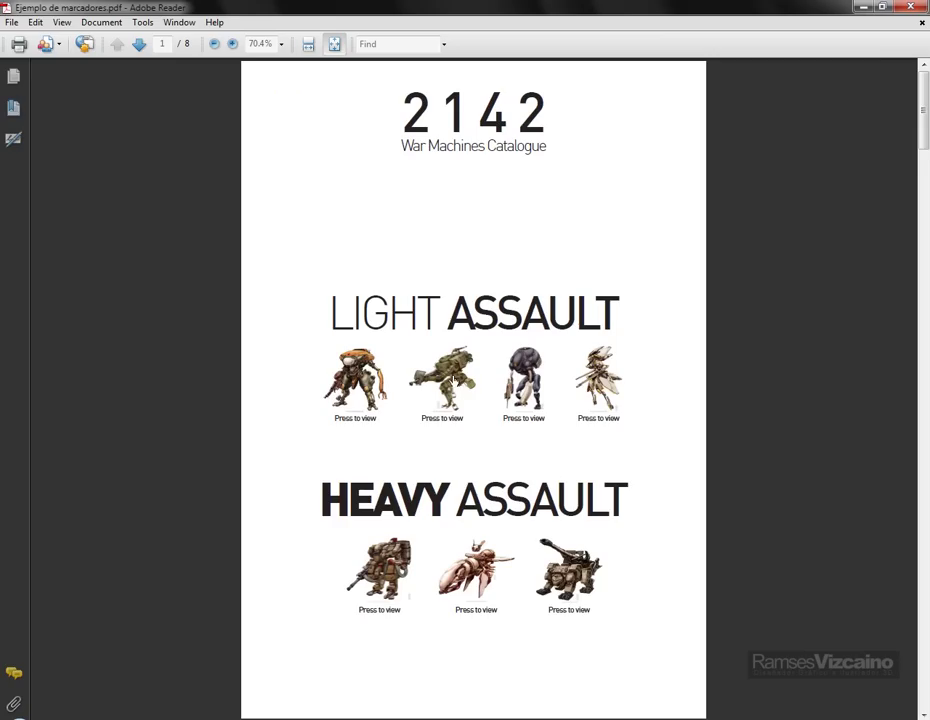
pyautogui.click(442, 380)
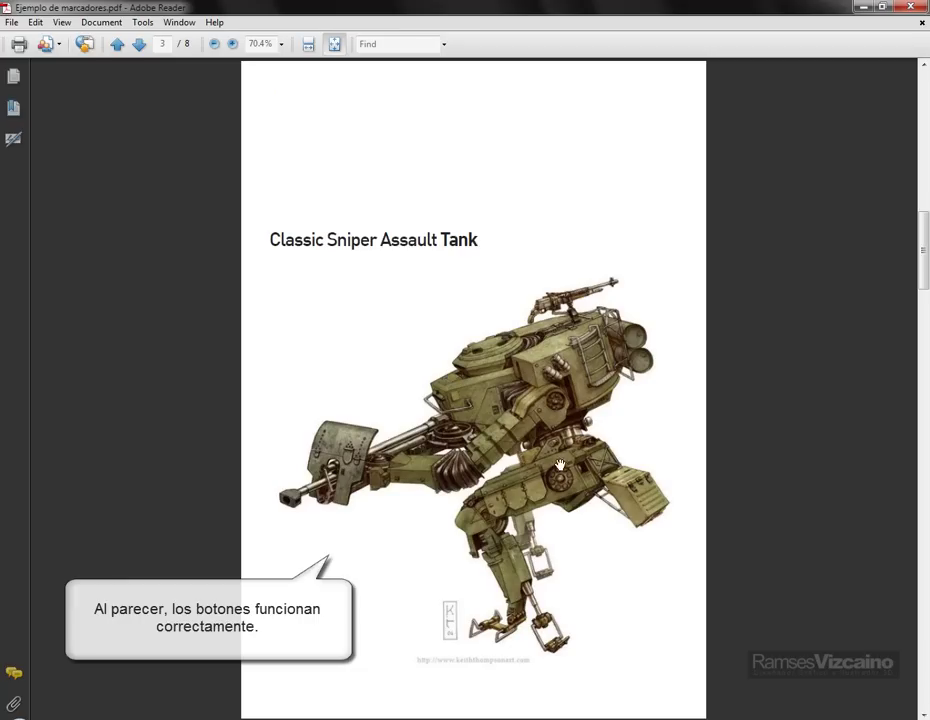
# Test the fourth LIGHT ASSAULT and second HEAVY ASSAULT thumbnail buttons in the PDF, starting each from page 1
pyautogui.moveTo(925, 250); pyautogui.dragTo(924, 114)
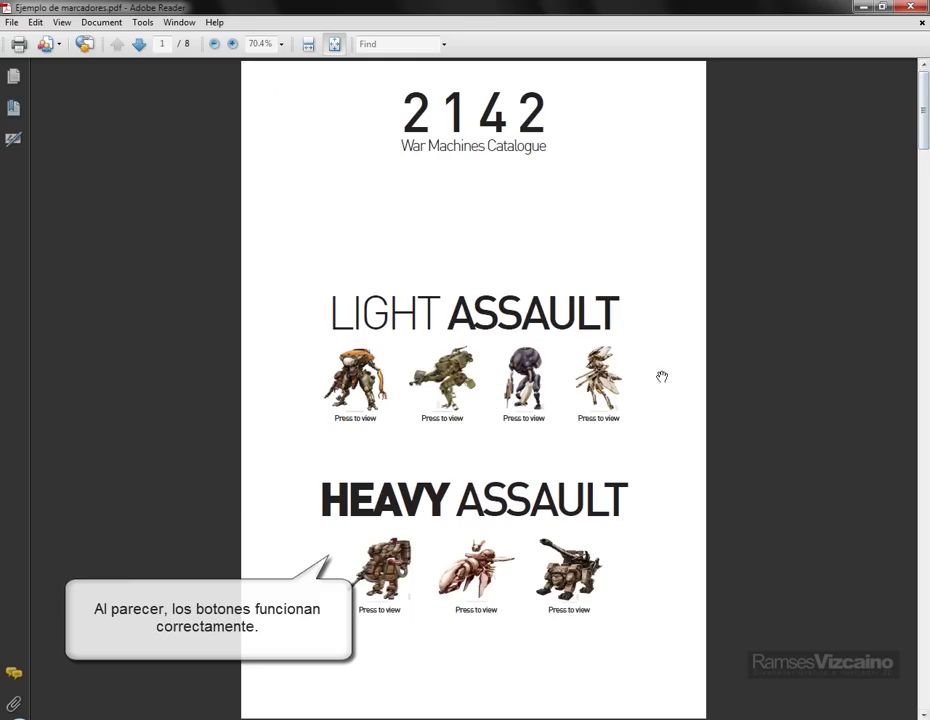
pyautogui.click(596, 382)
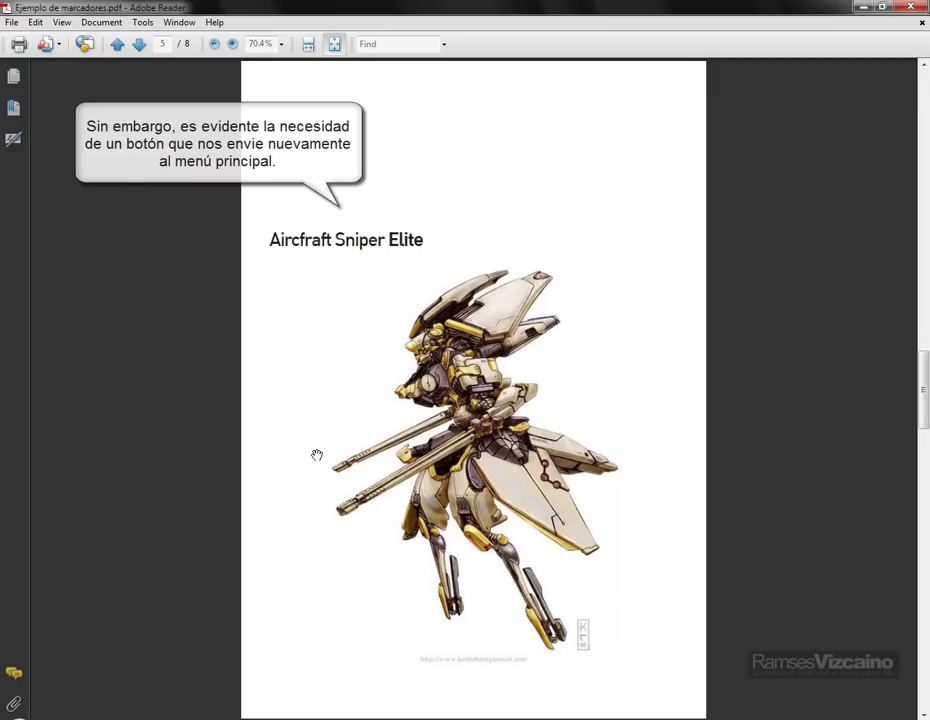
pyautogui.moveTo(924, 378); pyautogui.dragTo(898, 93)
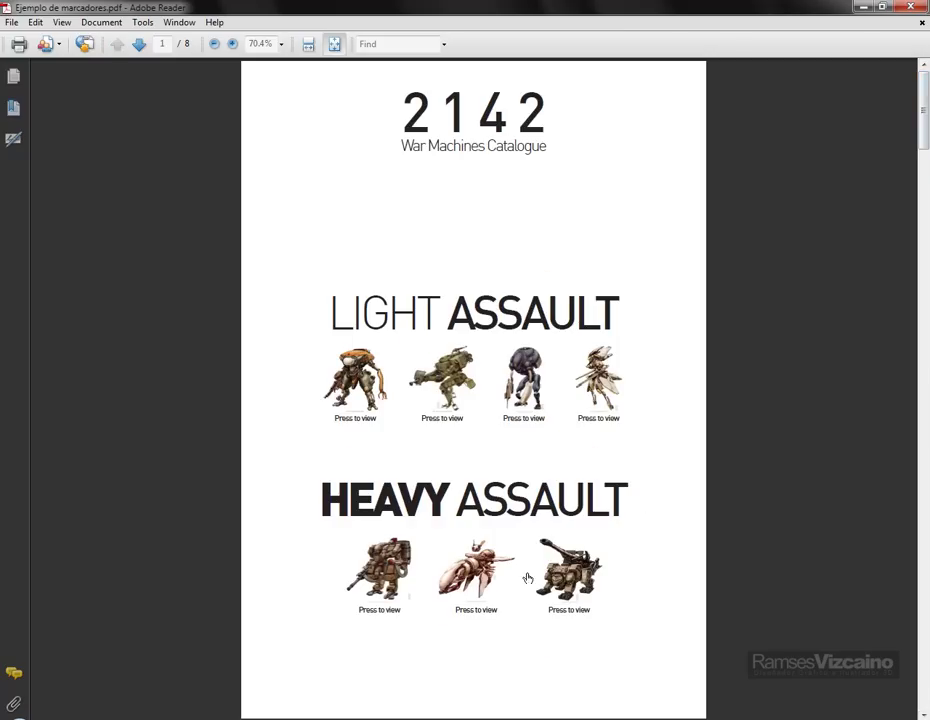
pyautogui.click(465, 587)
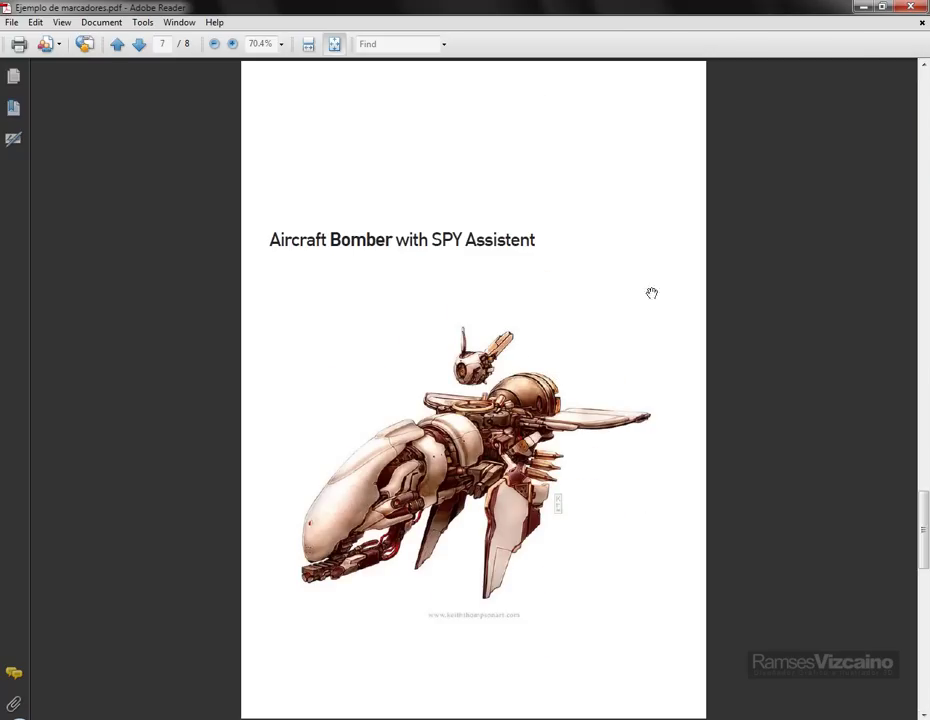
# Test the HEAVY ASSAULT and LIGHT ASSAULT title buttons in the PDF, starting each from page 1
pyautogui.moveTo(921, 527); pyautogui.dragTo(921, 95)
pyautogui.click(435, 510)
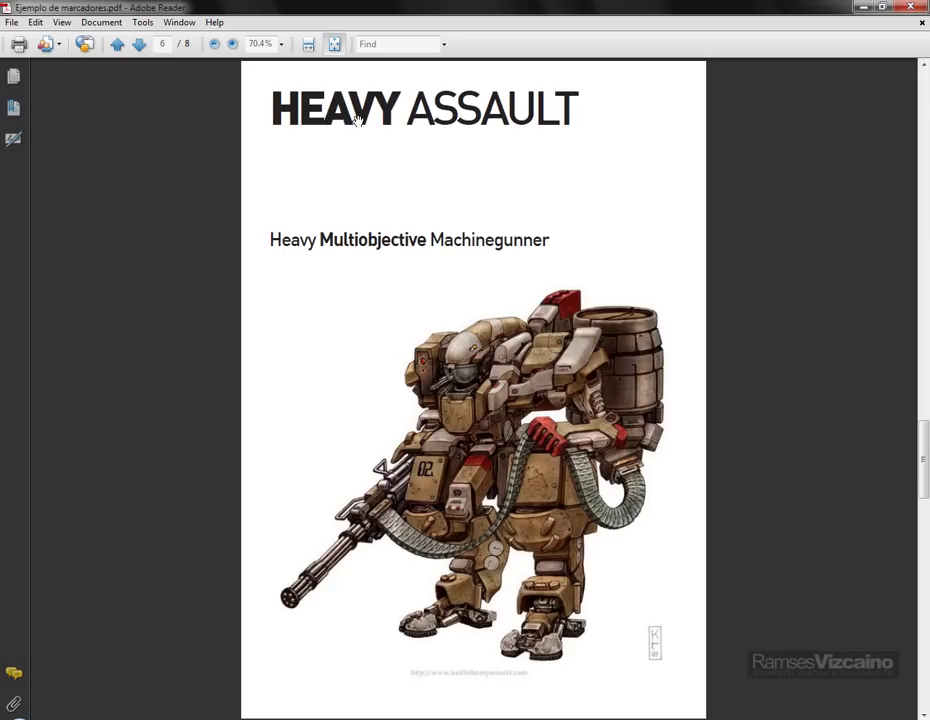
pyautogui.moveTo(925, 455); pyautogui.dragTo(925, 118)
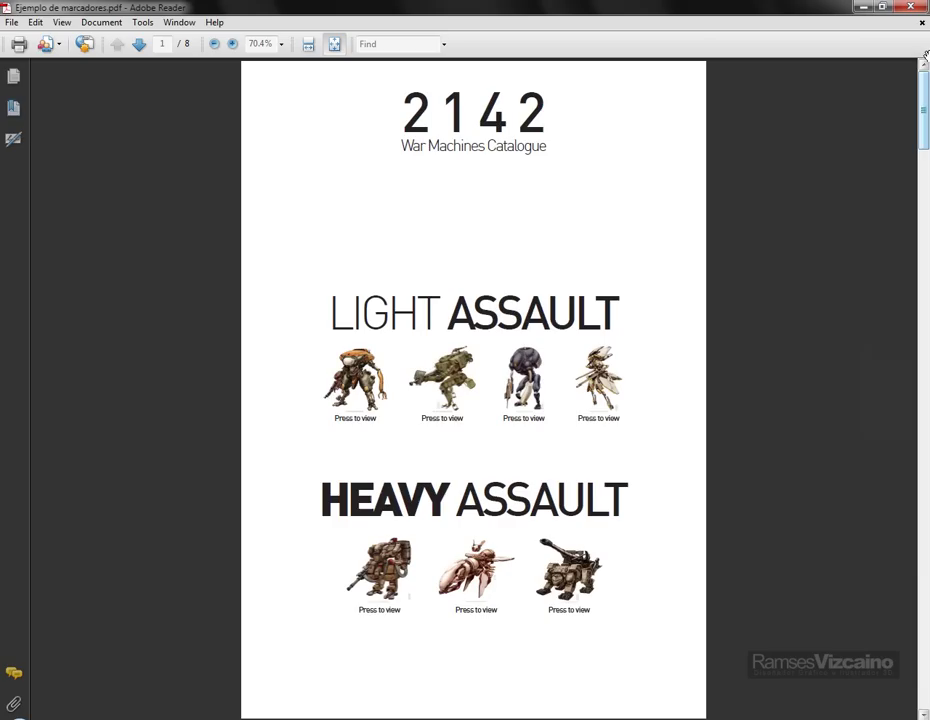
pyautogui.click(433, 325)
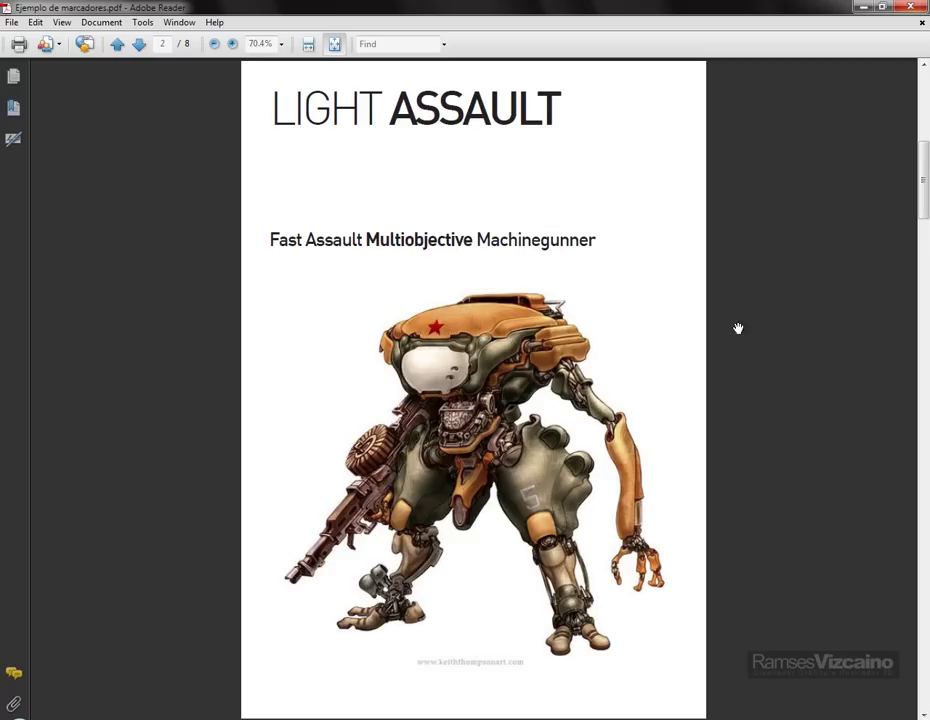
# Close the PDF and switch back to page 1 of Ejemplo de marcadores.indd in InDesign
pyautogui.click(915, 7)
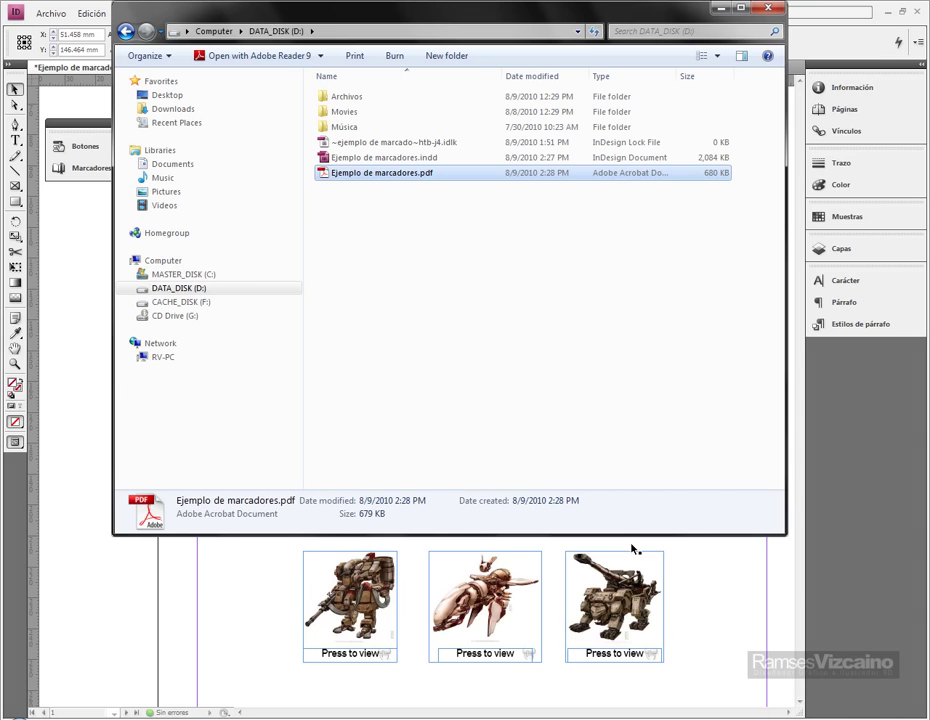
pyautogui.click(720, 593)
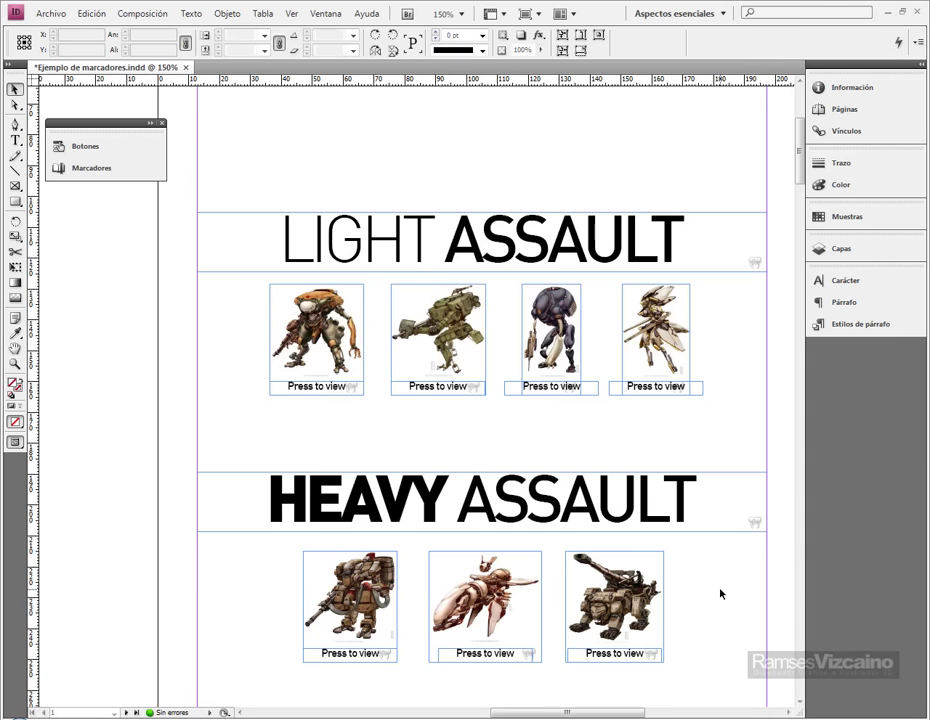
pyautogui.scroll(-5, 693, 641)
pyautogui.moveTo(441, 551); pyautogui.dragTo(638, 161)
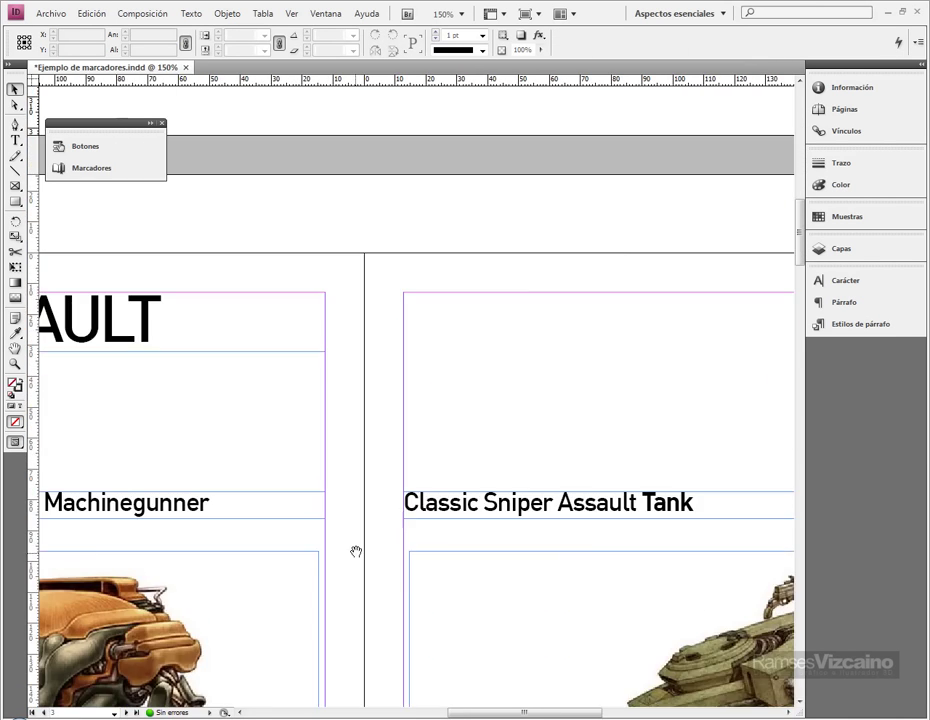
pyautogui.moveTo(401, 513); pyautogui.dragTo(650, 88)
pyautogui.moveTo(442, 513); pyautogui.dragTo(435, 624)
pyautogui.scroll(20, 435, 625)
pyautogui.hscroll(3, 435, 625)
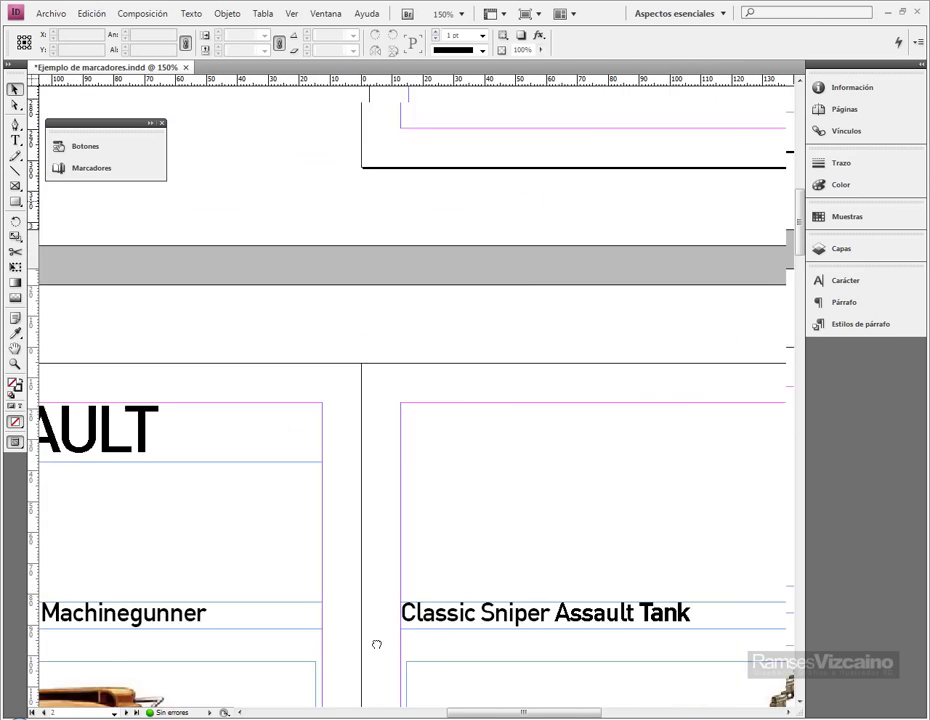
# Add a bookmark named INICIO at the start of the 2142 title text on page 1
pyautogui.click(62, 167)
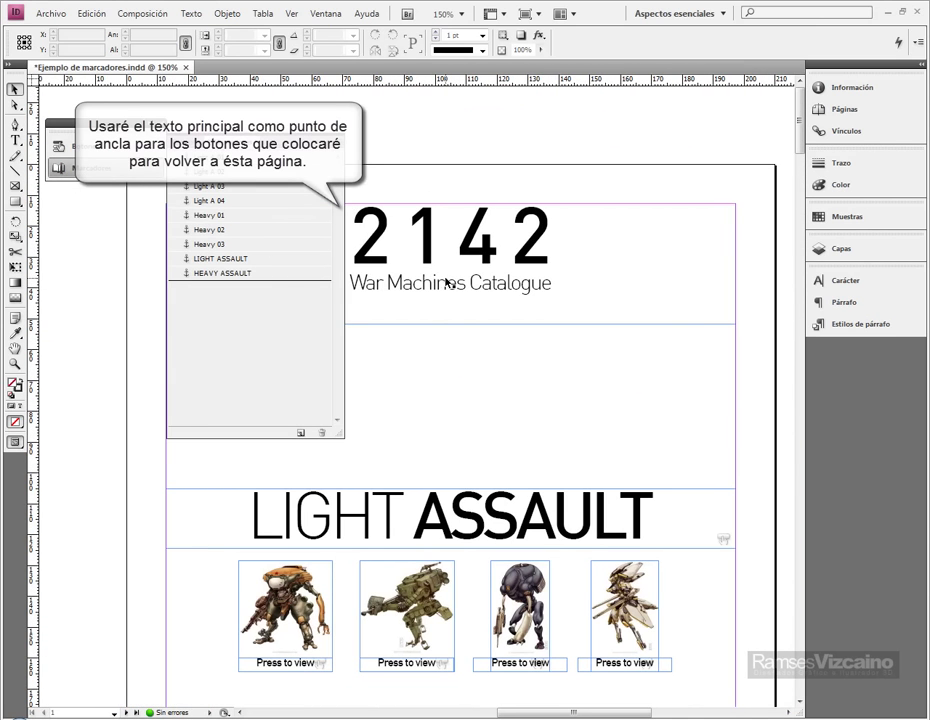
pyautogui.hscroll(-3, 461, 353)
pyautogui.click(590, 272)
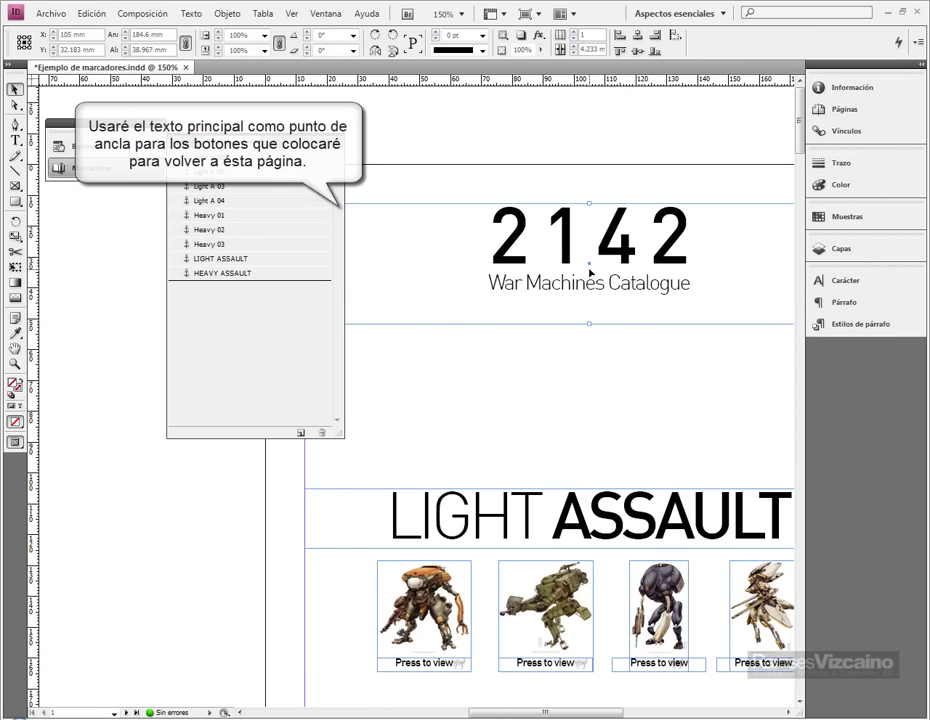
pyautogui.hotkey('ctrl', '-')
pyautogui.moveTo(486, 341); pyautogui.dragTo(668, 380)
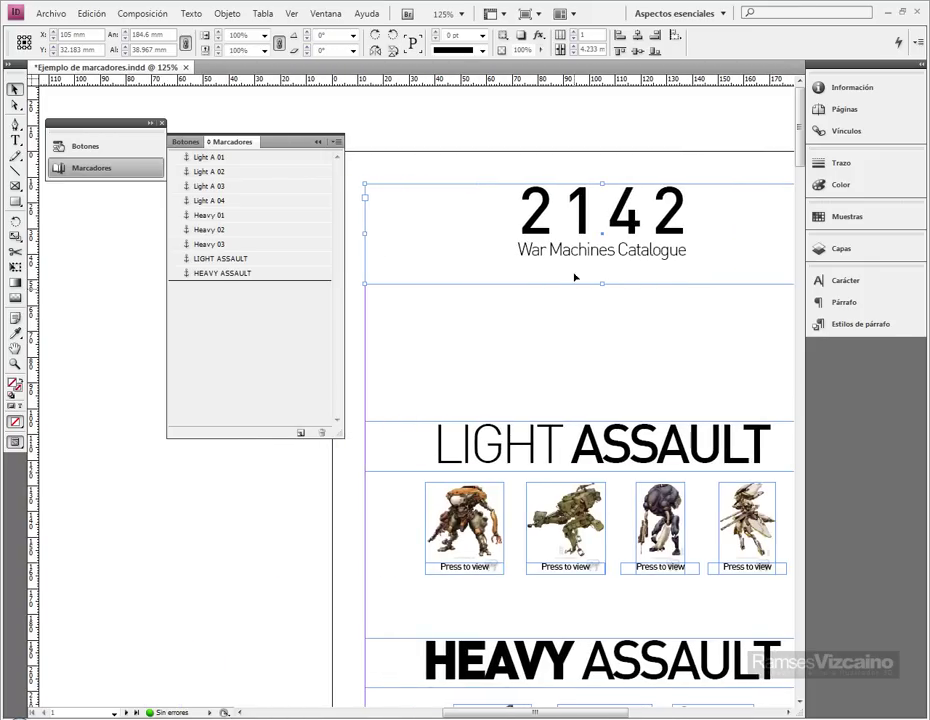
pyautogui.doubleClick(523, 232)
pyautogui.rightClick(520, 222)
pyautogui.moveTo(650, 590)
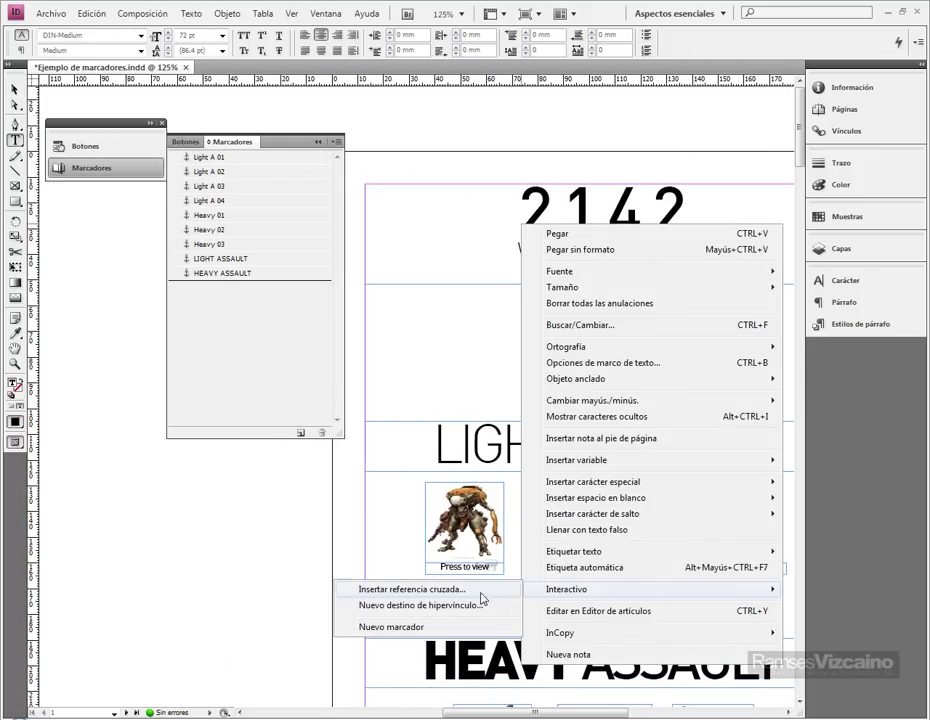
pyautogui.click(378, 627)
pyautogui.write('INICIO')
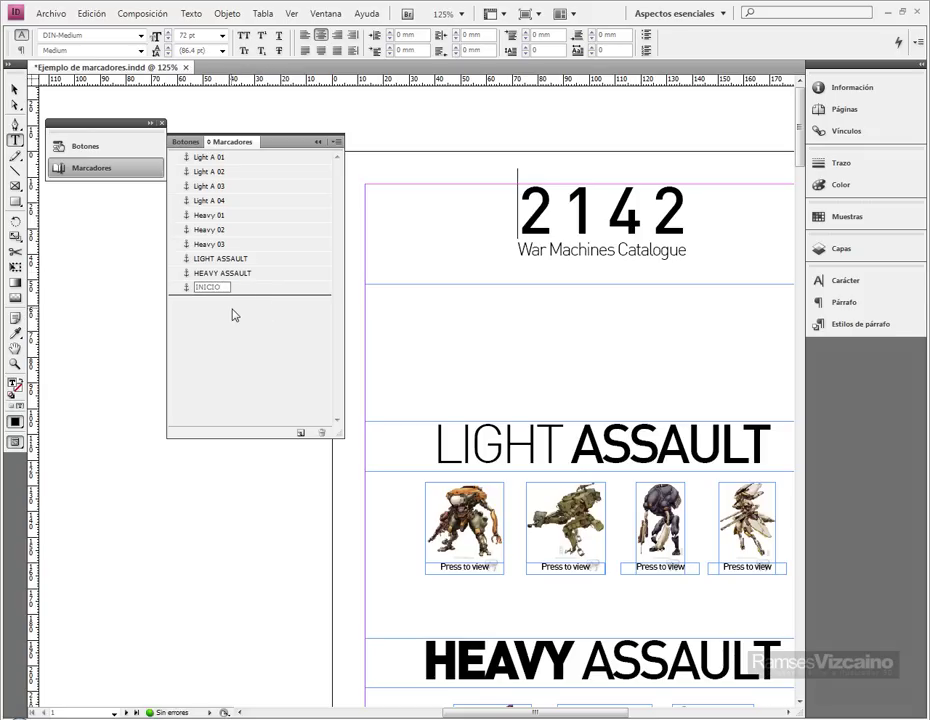
pyautogui.press('Return')
pyautogui.press('Escape')
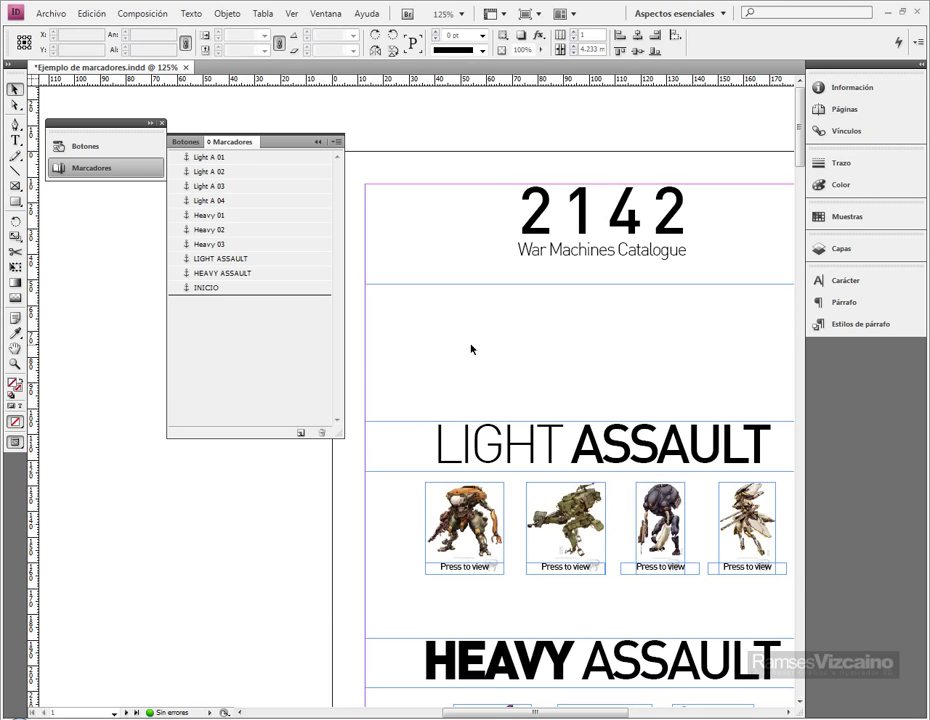
# Draw a rectangle about 185 × 11 mm along page 2's bottom margin and give it a black fill without a stroke
pyautogui.scroll(-15, 473, 345)
pyautogui.moveTo(580, 181); pyautogui.dragTo(576, 104)
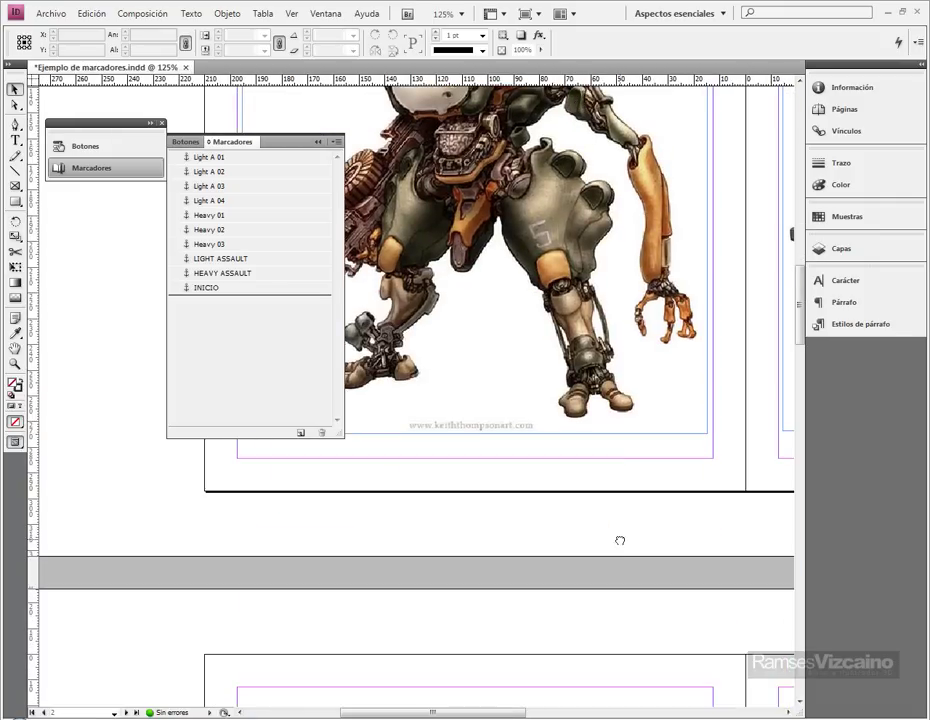
pyautogui.moveTo(620, 540); pyautogui.dragTo(612, 632)
pyautogui.moveTo(499, 546); pyautogui.dragTo(495, 565)
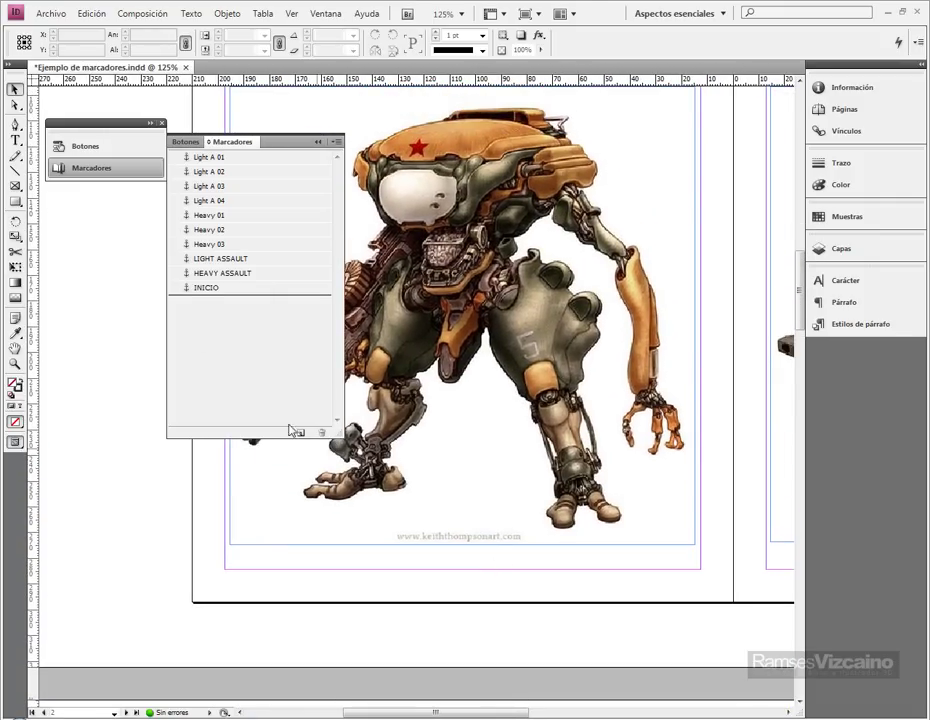
pyautogui.click(15, 201)
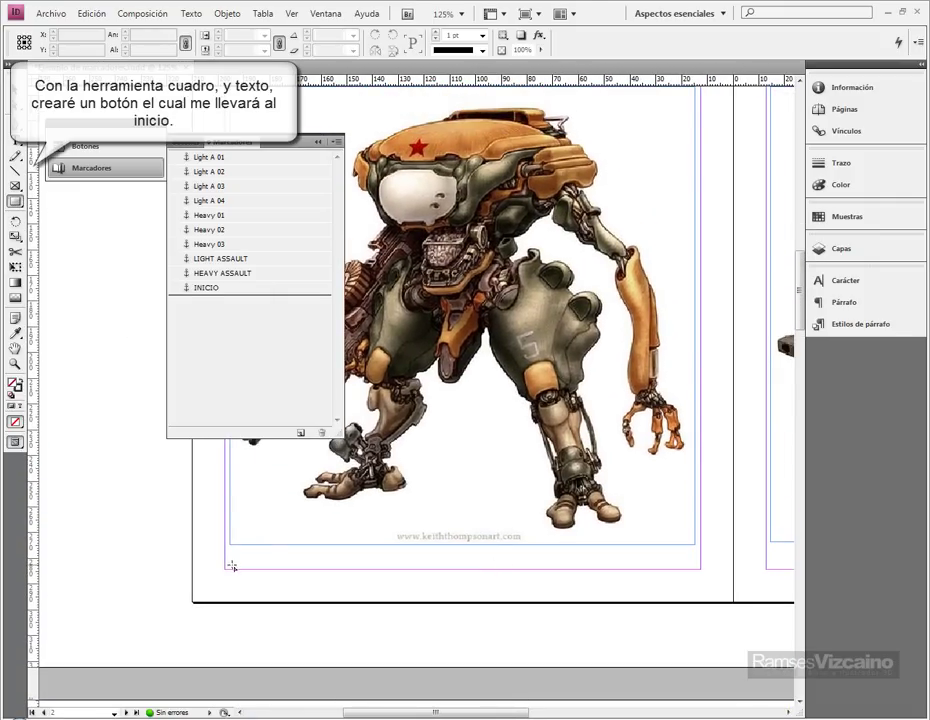
pyautogui.moveTo(226, 573); pyautogui.dragTo(701, 543)
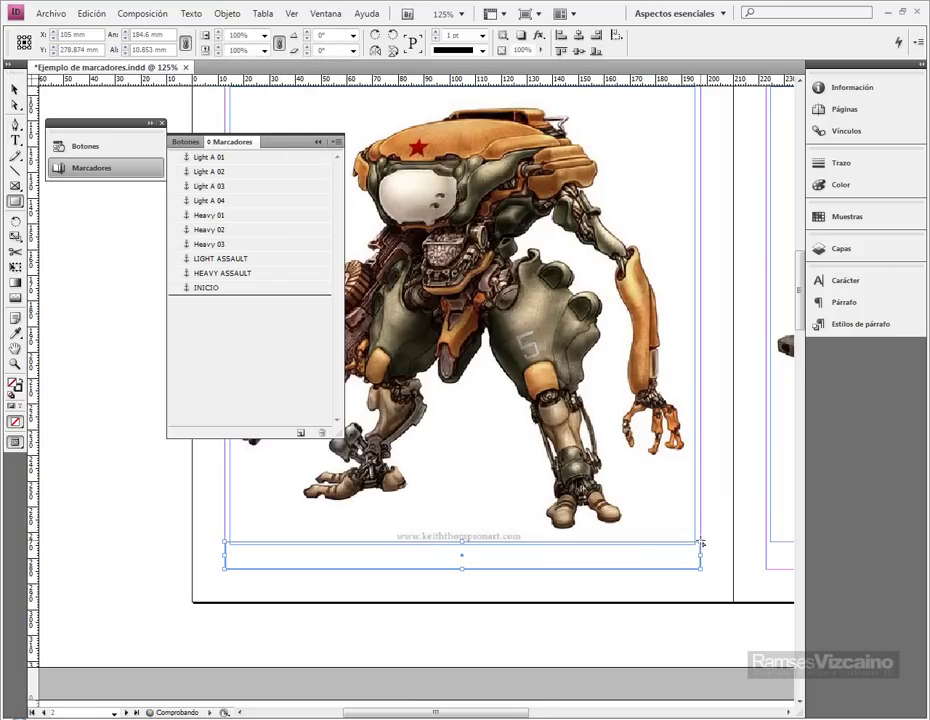
pyautogui.click(20, 381)
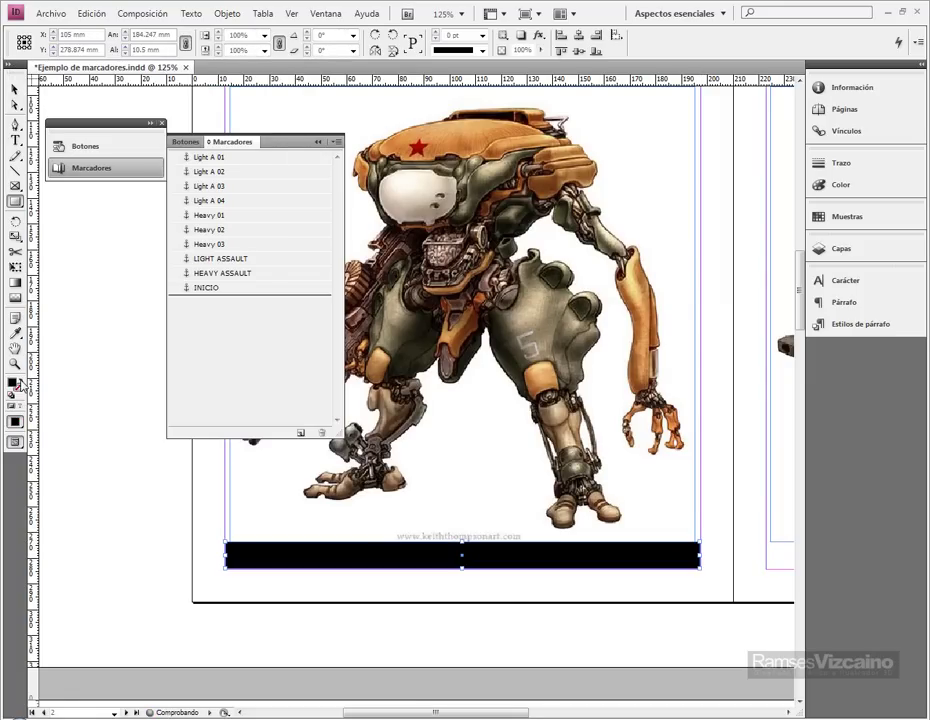
# Create a text frame about 37 × 9 mm just below page 2, containing BACK TO TOP
pyautogui.click(16, 141)
pyautogui.moveTo(409, 628); pyautogui.dragTo(505, 647)
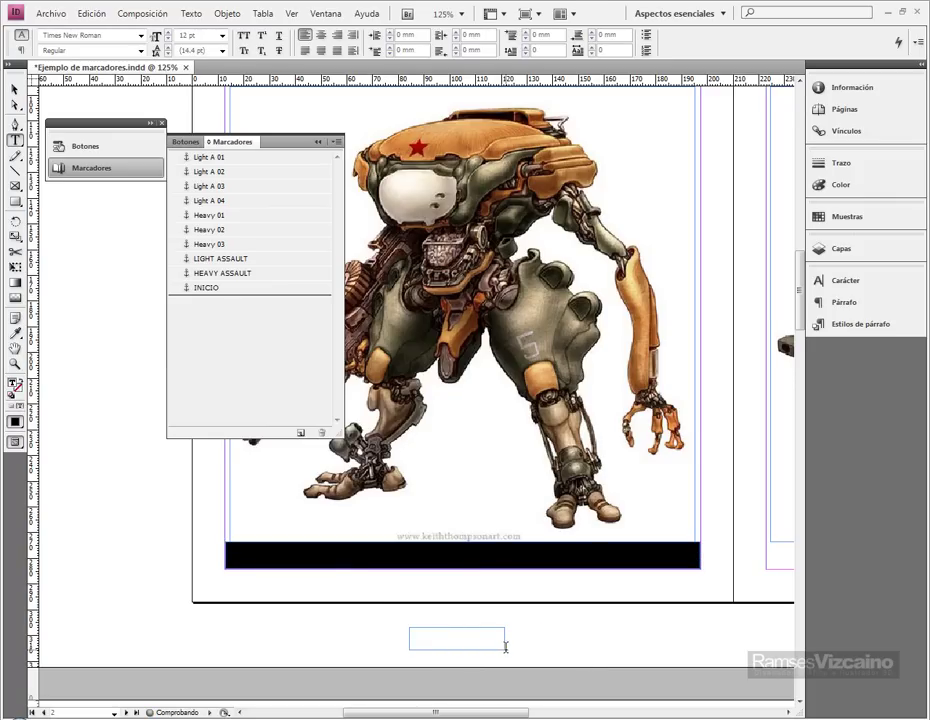
pyautogui.write('BACK TO TOP')
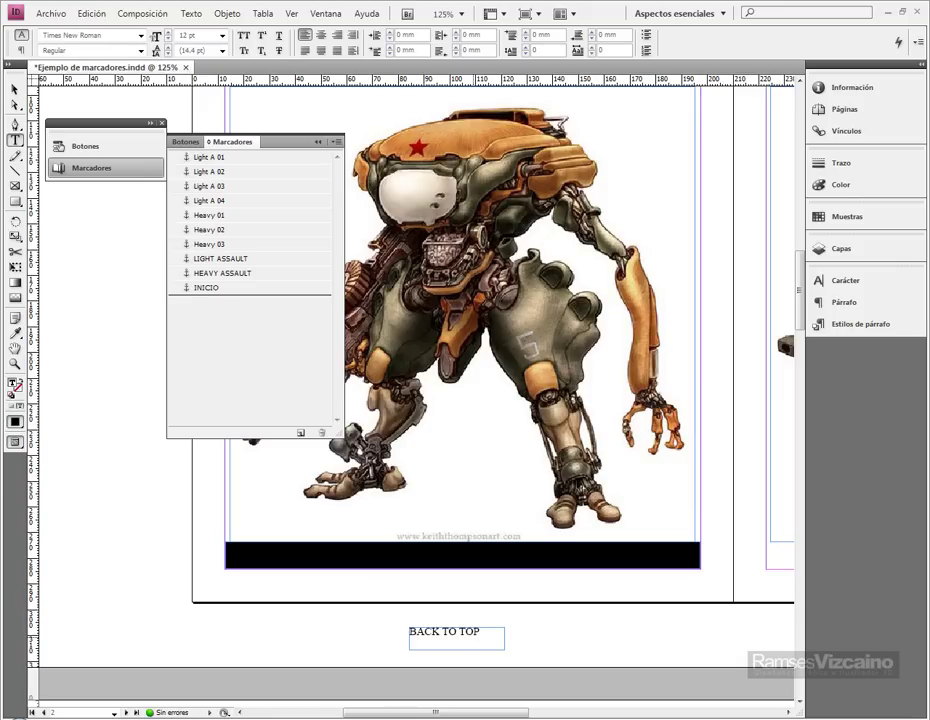
pyautogui.press('Escape')
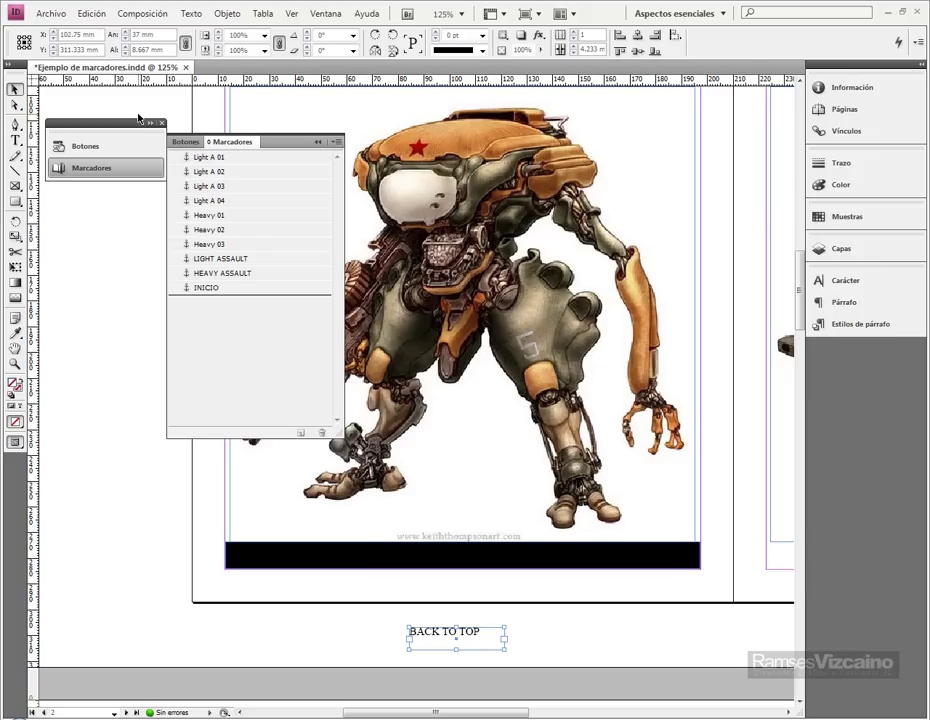
# Set the font of the whole BACK TO TOP text to DIN-Black
pyautogui.press('t')
pyautogui.hotkey('ctrl', 'a')
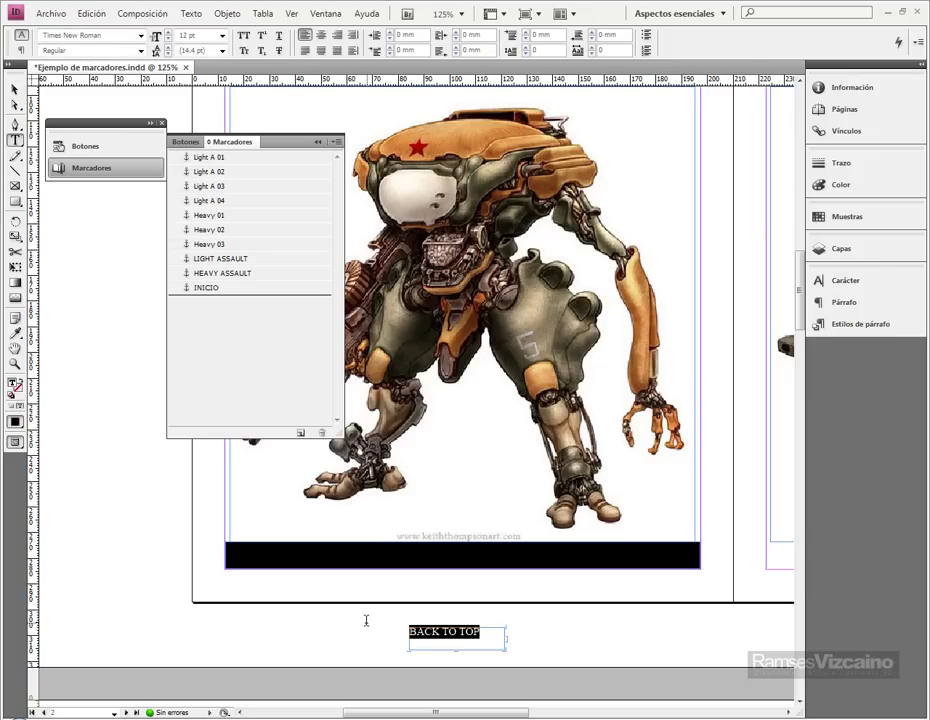
pyautogui.click(113, 37)
pyautogui.write('DIN')
pyautogui.press('Down')
pyautogui.press('Down')
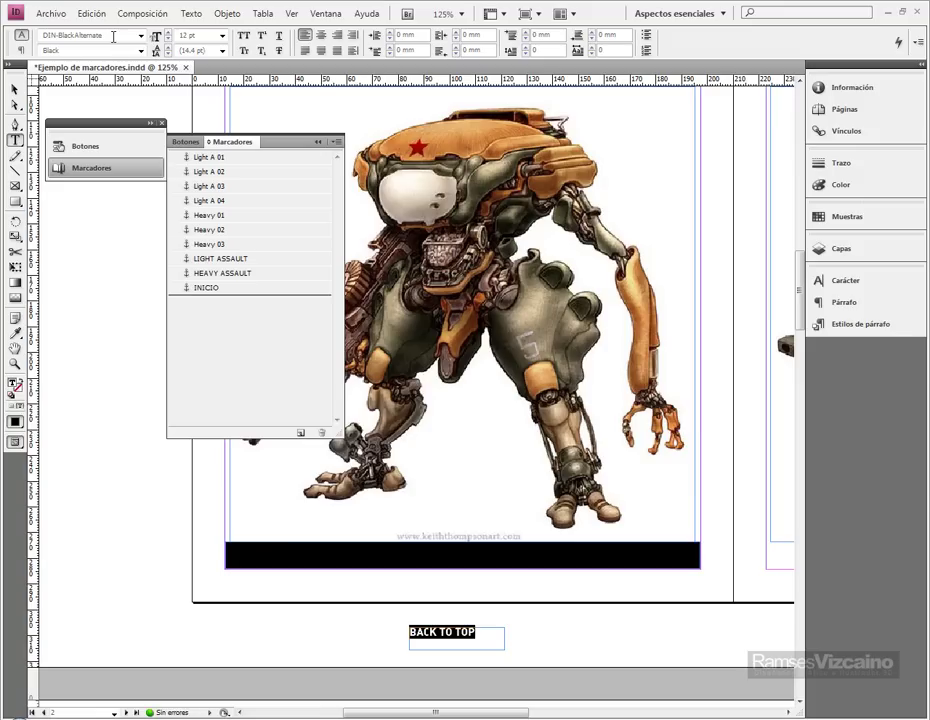
pyautogui.press('Up')
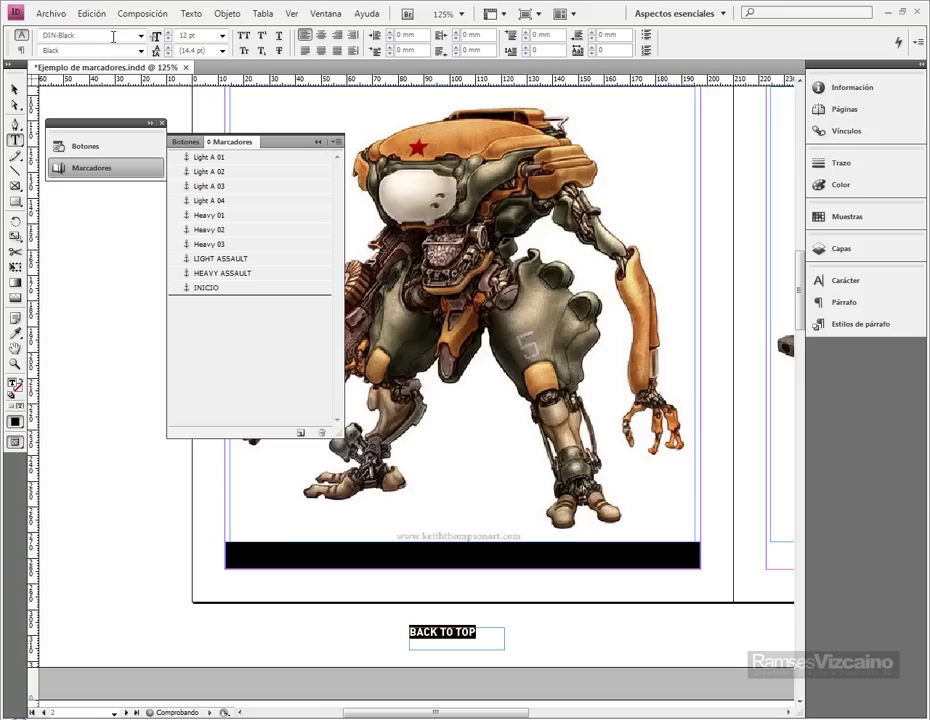
# Set the BACK TO TOP text to 18 pt and resize its frame to about 47 × 7 mm
pyautogui.click(848, 280)
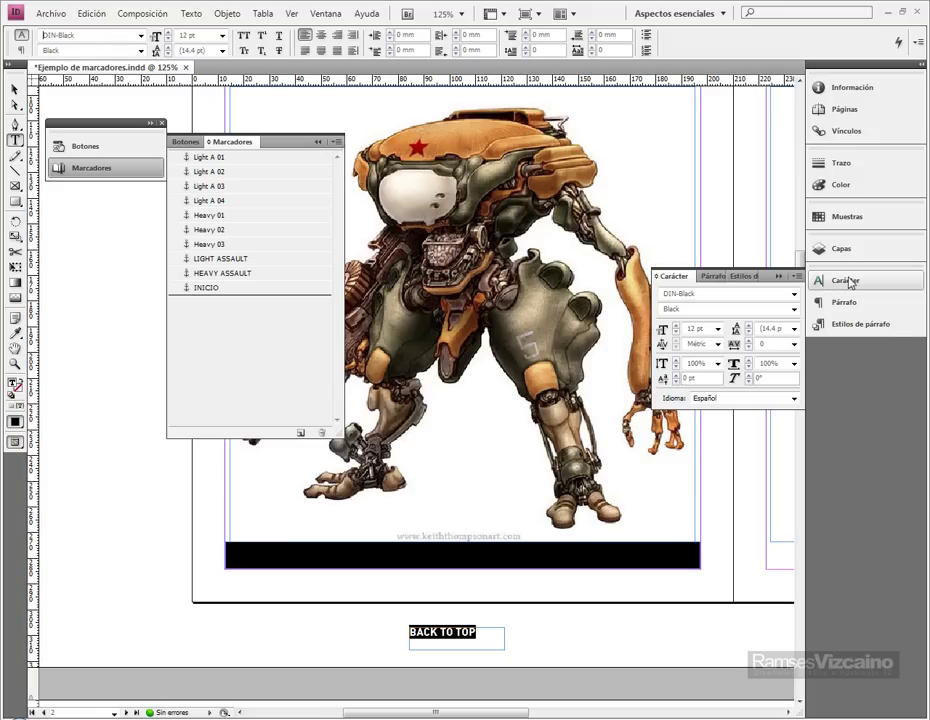
pyautogui.click(717, 328)
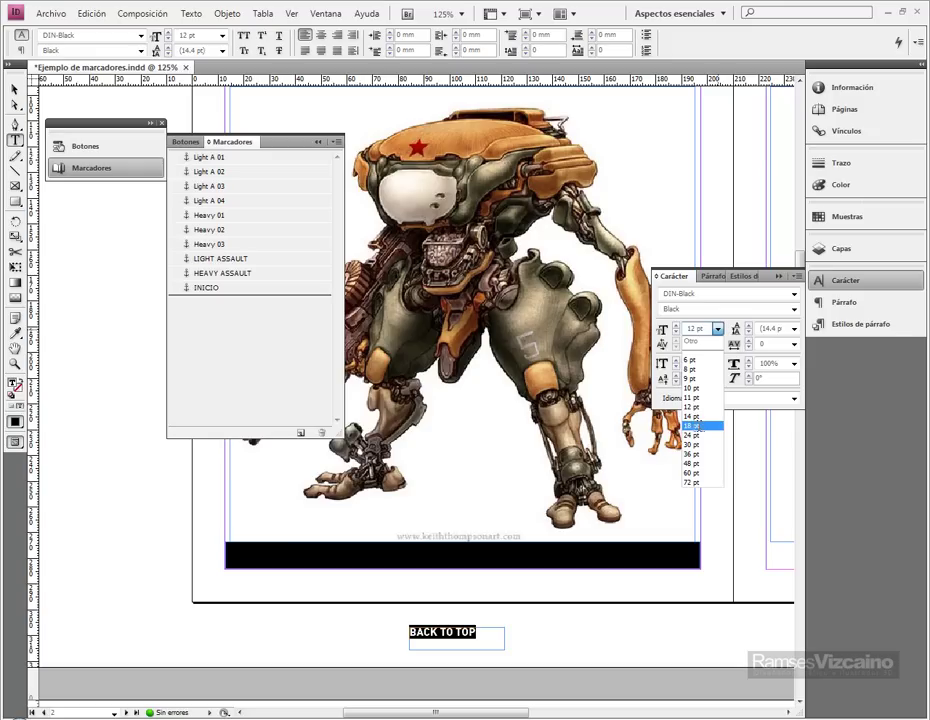
pyautogui.click(695, 426)
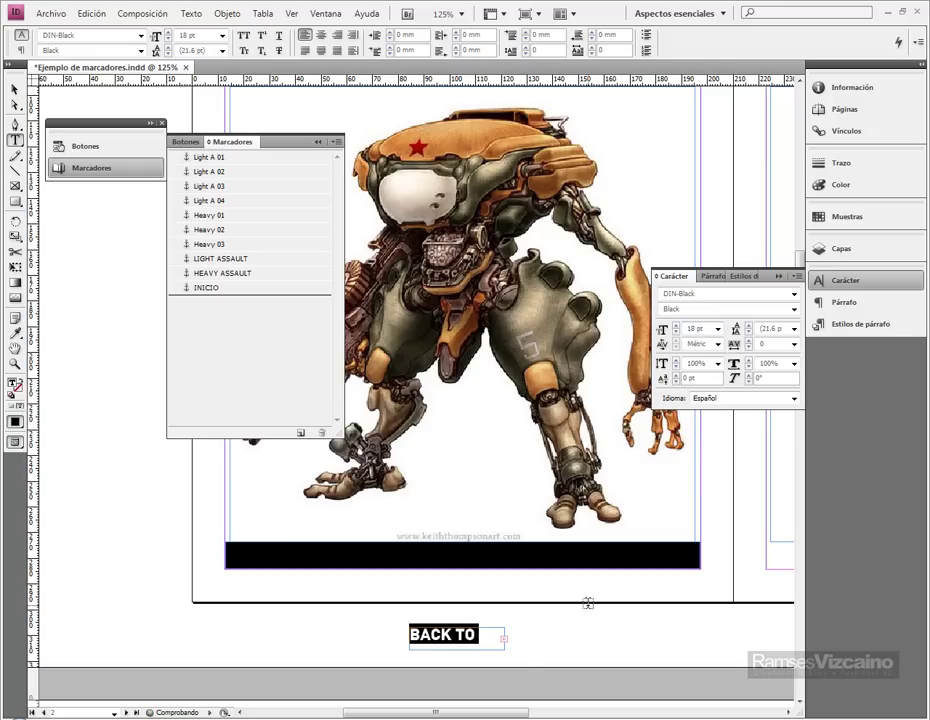
pyautogui.press('Escape')
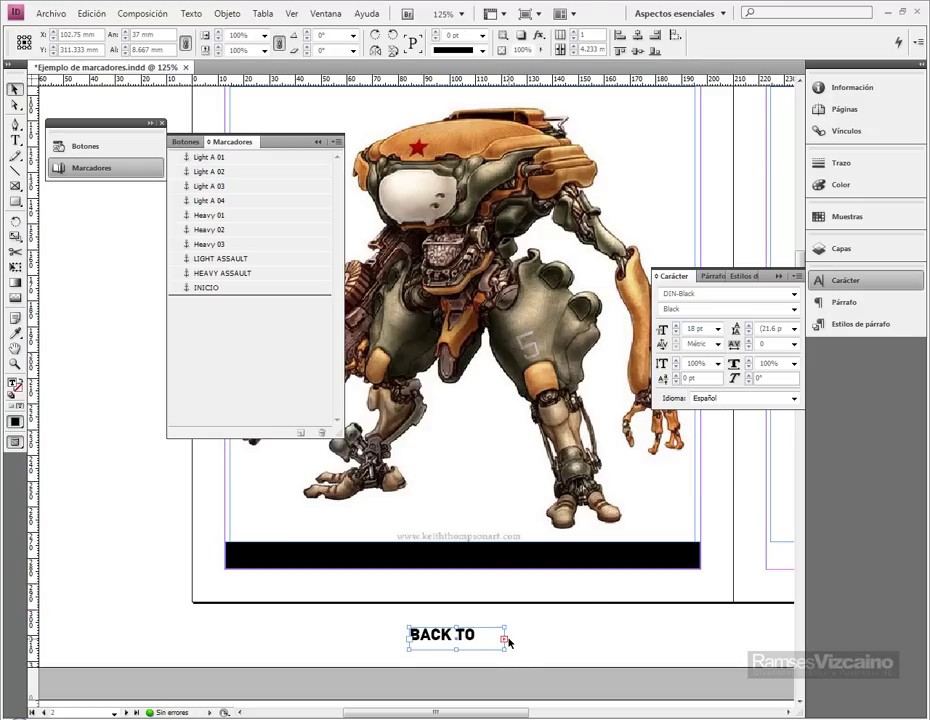
pyautogui.moveTo(506, 648); pyautogui.dragTo(533, 647)
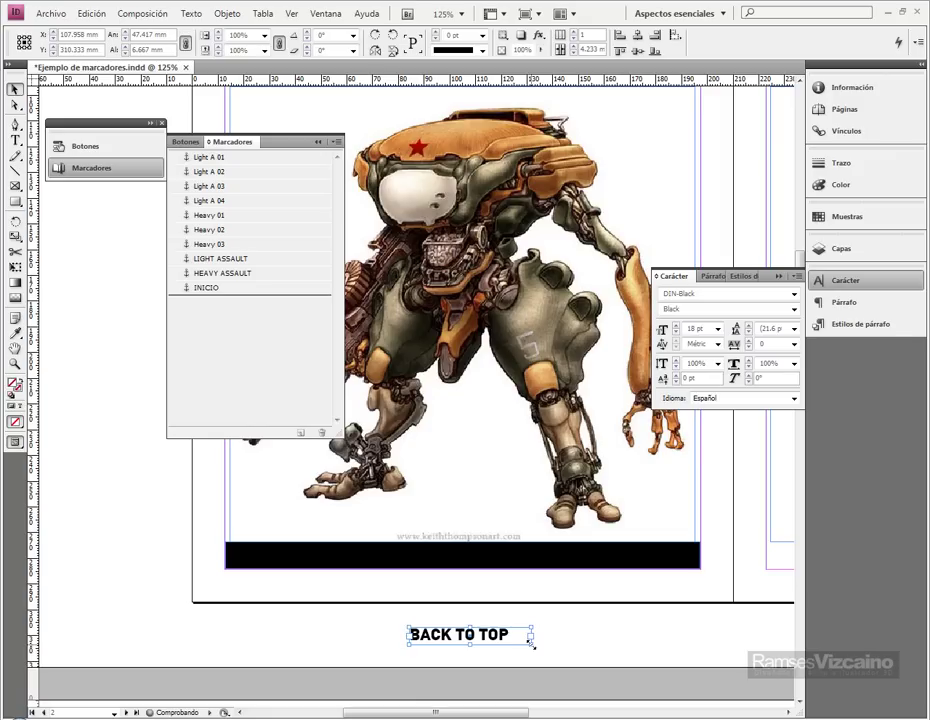
# Center-align the BACK TO TOP text and move its frame to the middle of the black bar on page 2
pyautogui.click(714, 277)
pyautogui.click(677, 293)
pyautogui.moveTo(478, 646); pyautogui.dragTo(485, 566)
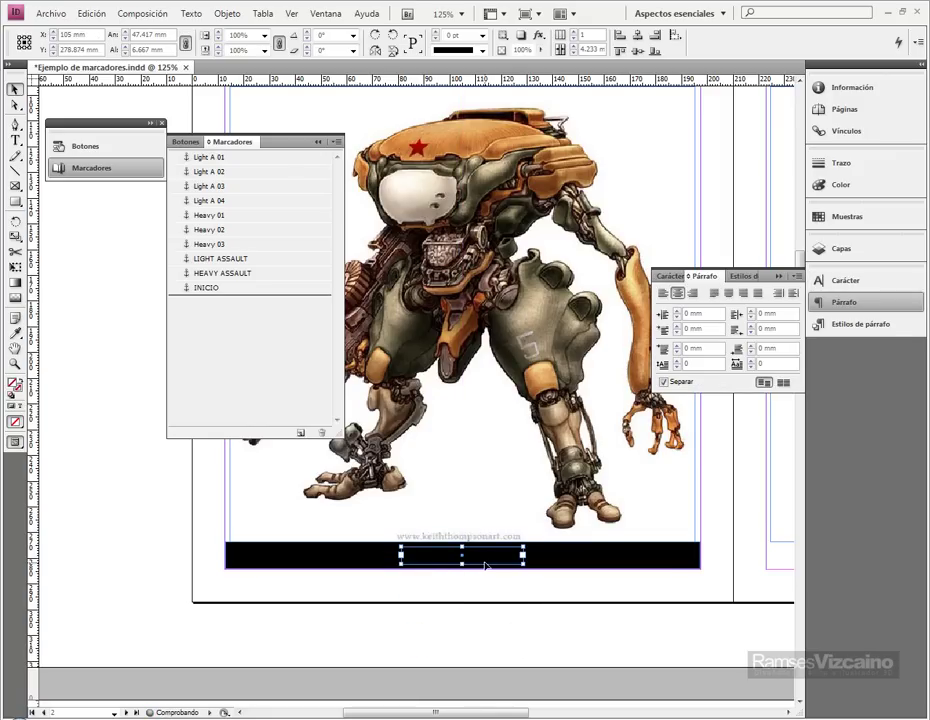
# Recolor the BACK TO TOP text white and show the spread in preview mode
pyautogui.click(18, 408)
pyautogui.doubleClick(14, 386)
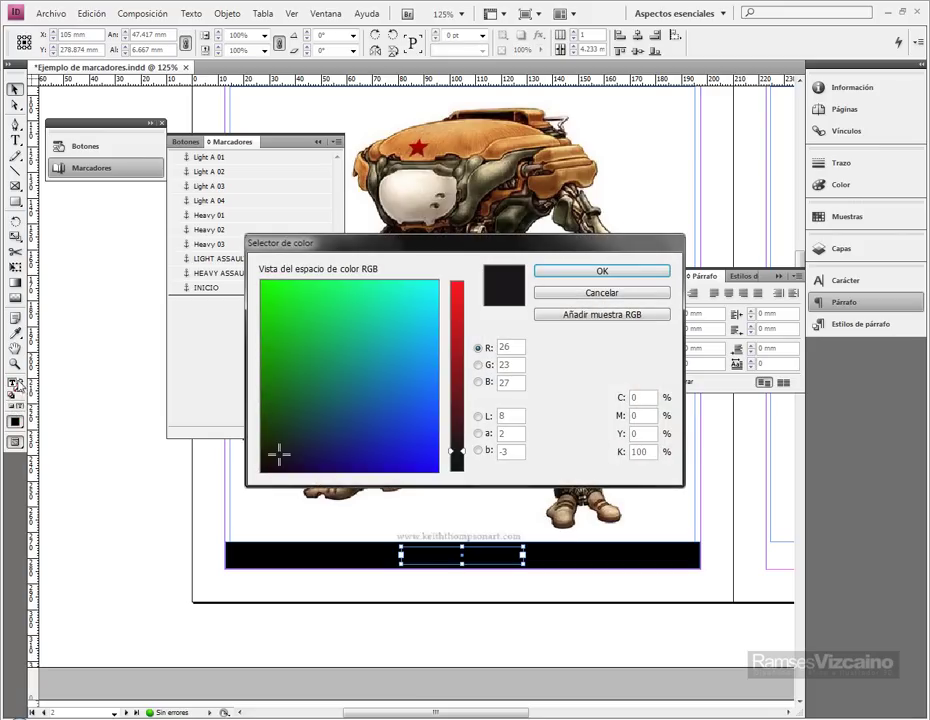
pyautogui.moveTo(352, 333); pyautogui.dragTo(464, 276)
pyautogui.click(578, 271)
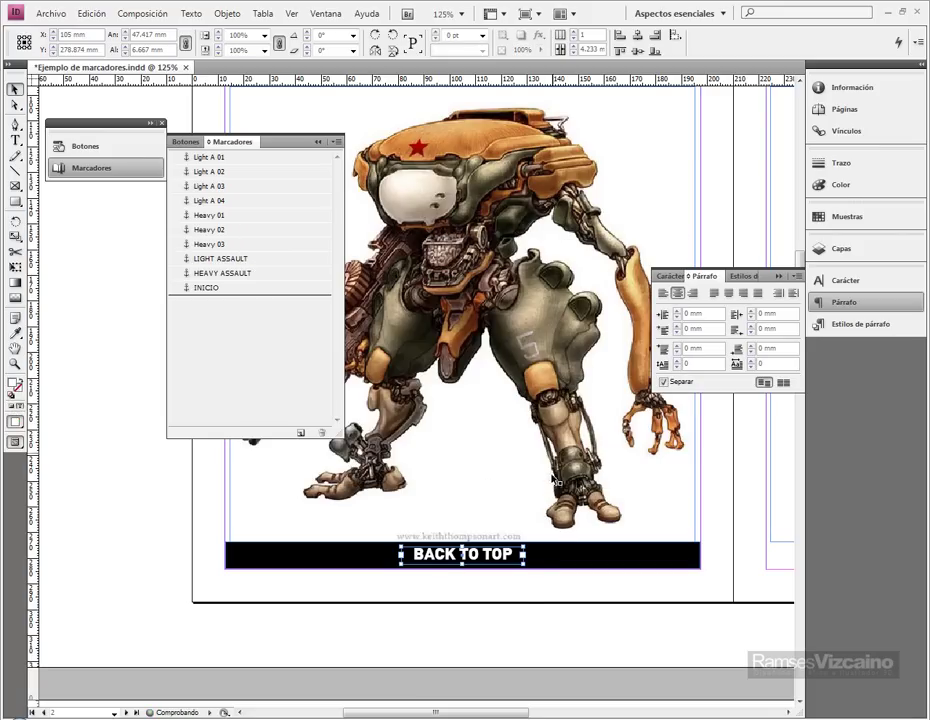
pyautogui.click(511, 582)
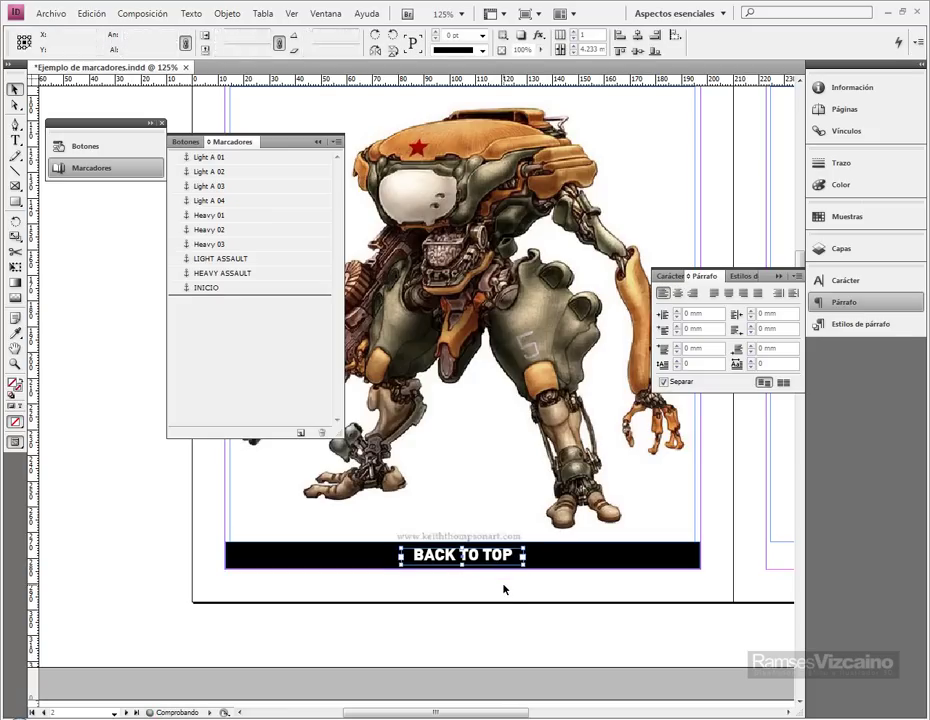
pyautogui.press('w')
pyautogui.moveTo(539, 584); pyautogui.dragTo(507, 627)
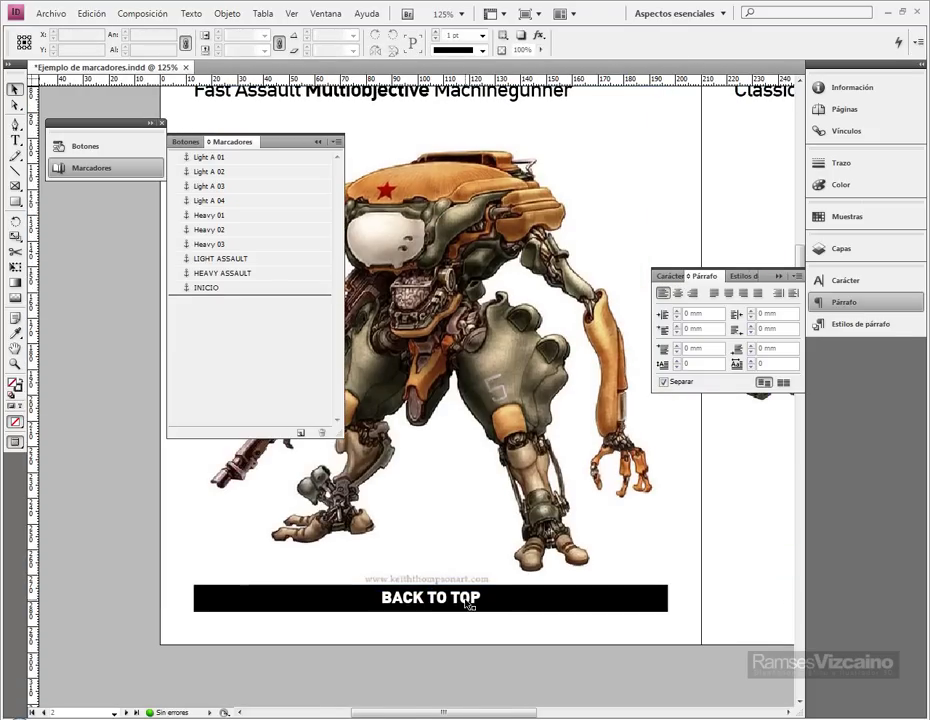
# Nudge the BACK TO TOP frame slightly down in the black bar and widen it from its center to about 71 mm
pyautogui.click(469, 603)
pyautogui.click(502, 634)
pyautogui.moveTo(502, 627)
pyautogui.mouseDown()
pyautogui.moveTo(482, 641)
pyautogui.moveTo(467, 605)
pyautogui.moveTo(477, 625)
pyautogui.moveTo(492, 625)
pyautogui.mouseUp()
pyautogui.click(500, 597)
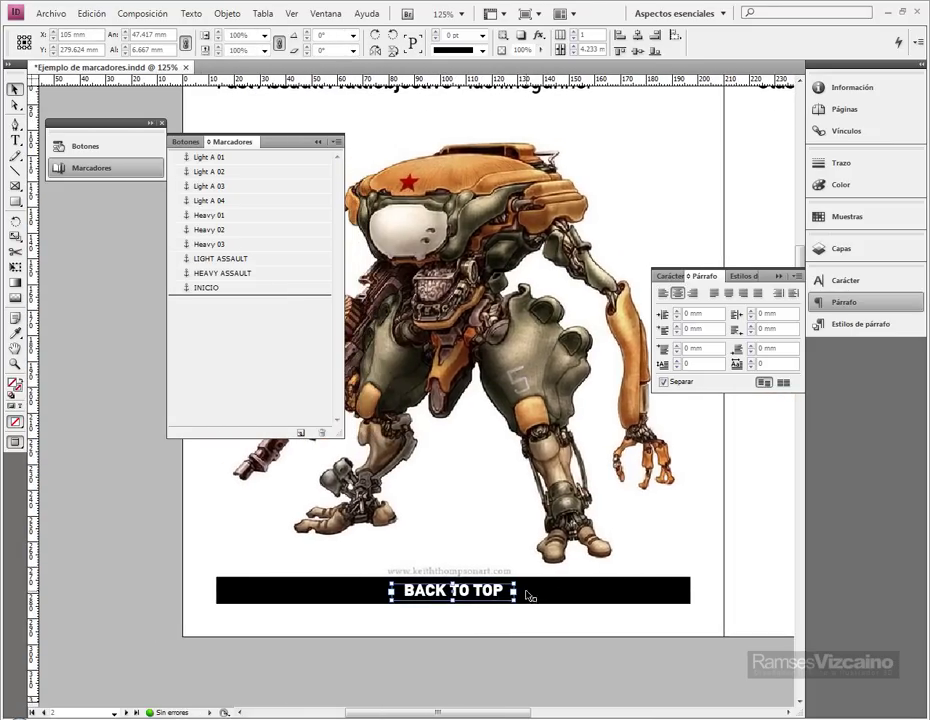
pyautogui.moveTo(517, 582); pyautogui.dragTo(486, 594)
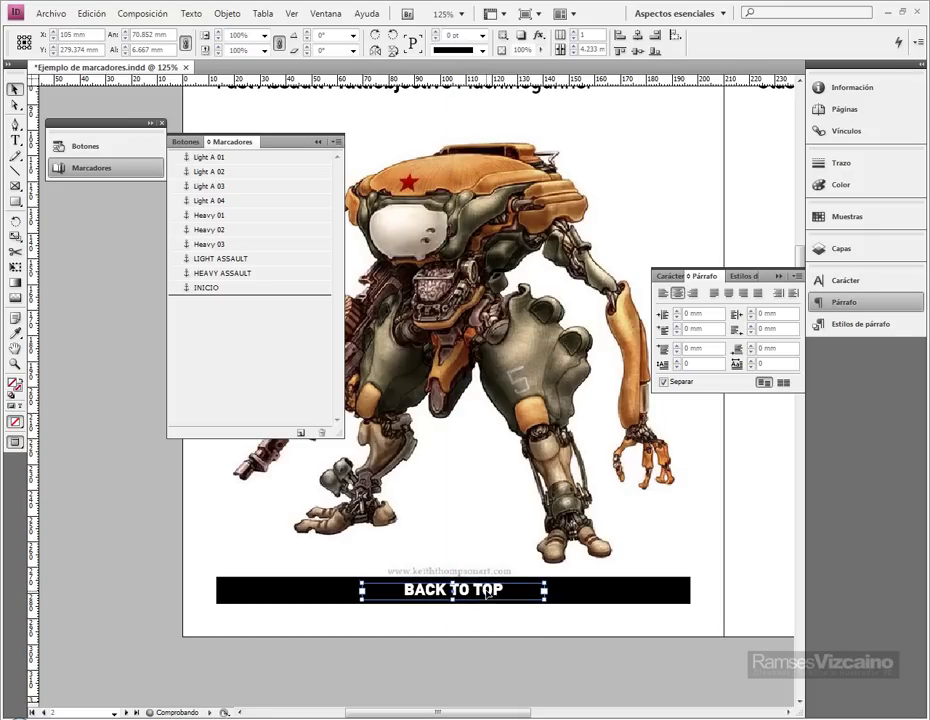
# Insert "Press to" before BACK TO TOP and set only those added words in DIN-Light at 14 pt
pyautogui.doubleClick(475, 590)
pyautogui.write('Press to')
pyautogui.hotkey('shift', 'Home')
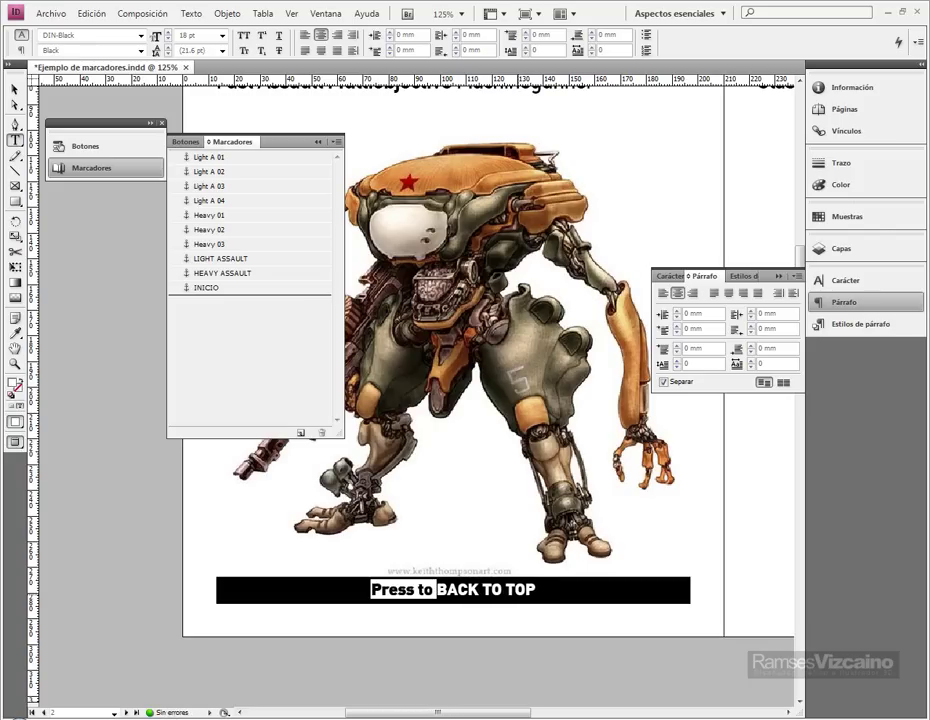
pyautogui.press('Down')
pyautogui.press('Down')
pyautogui.press('Down')
pyautogui.press('Down')
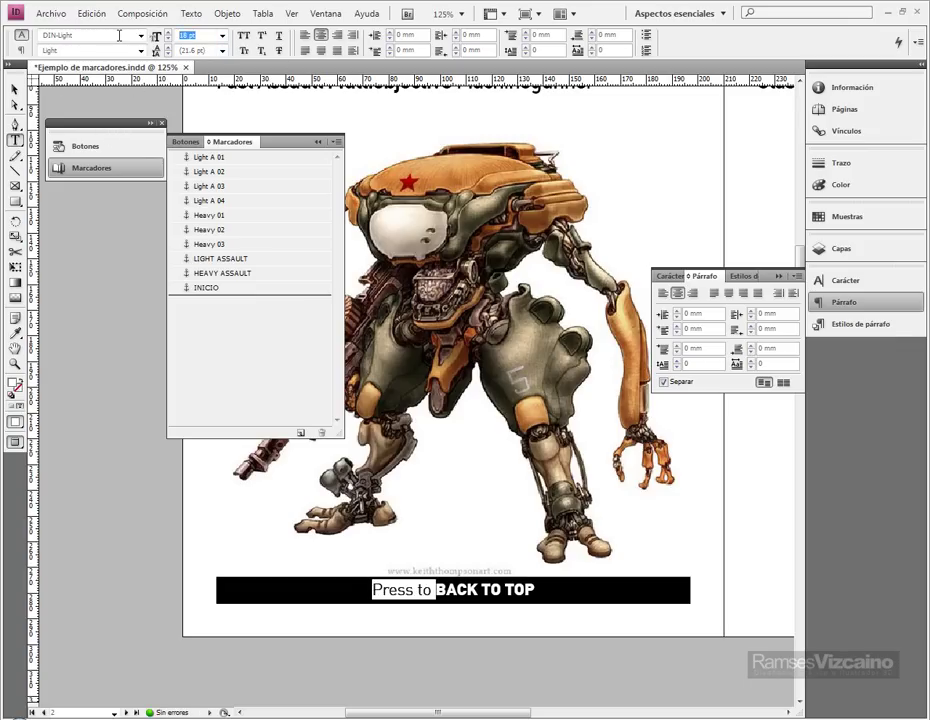
pyautogui.press('Return')
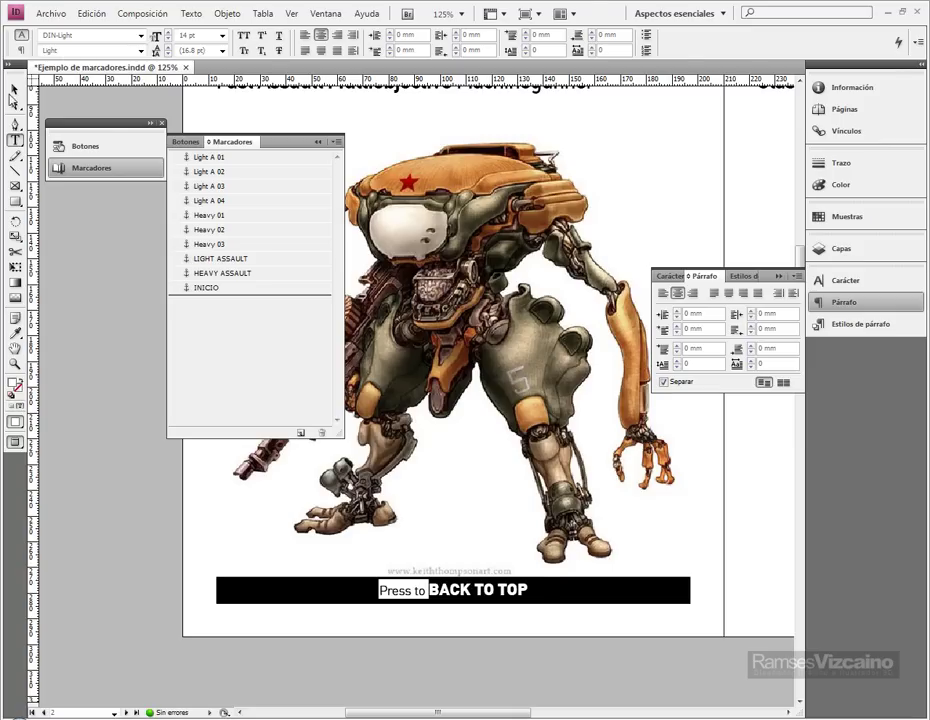
pyautogui.press('Escape')
pyautogui.click(500, 636)
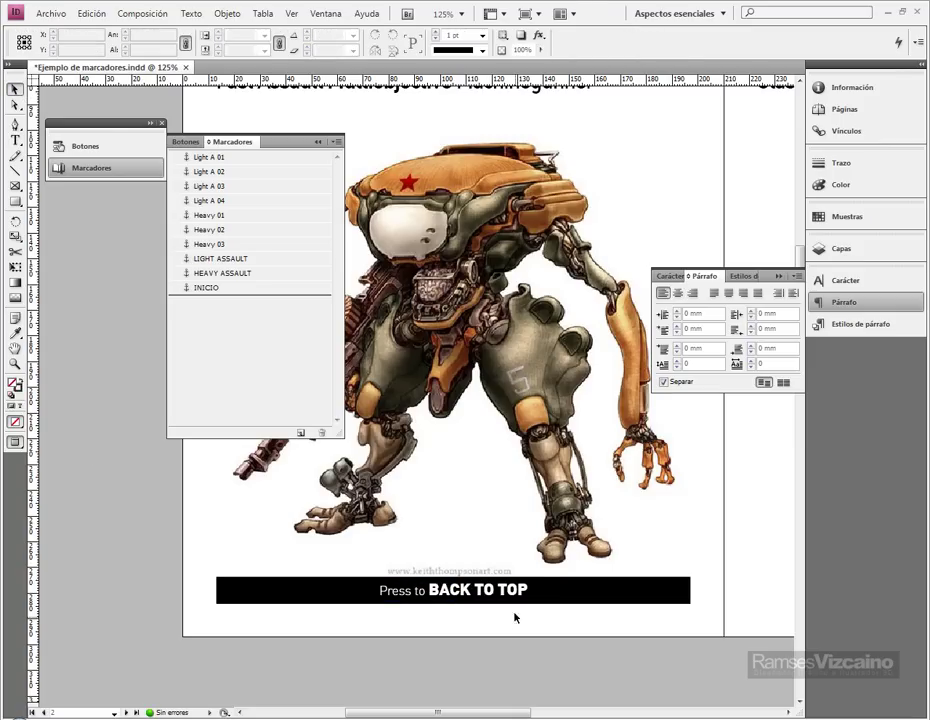
pyautogui.click(510, 592)
pyautogui.click(565, 650)
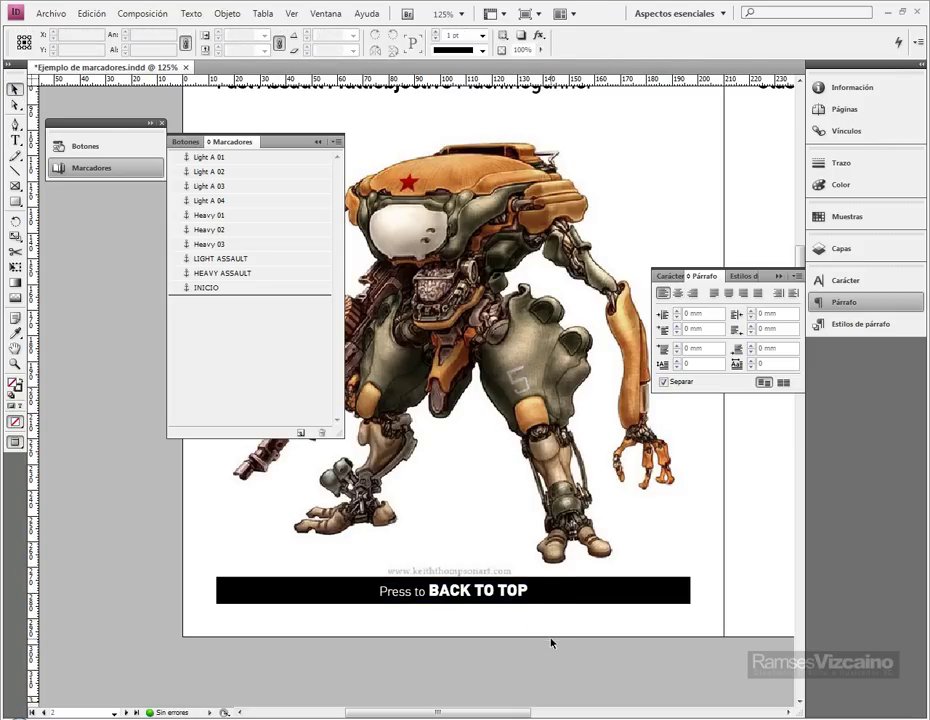
pyautogui.moveTo(552, 644); pyautogui.dragTo(548, 620)
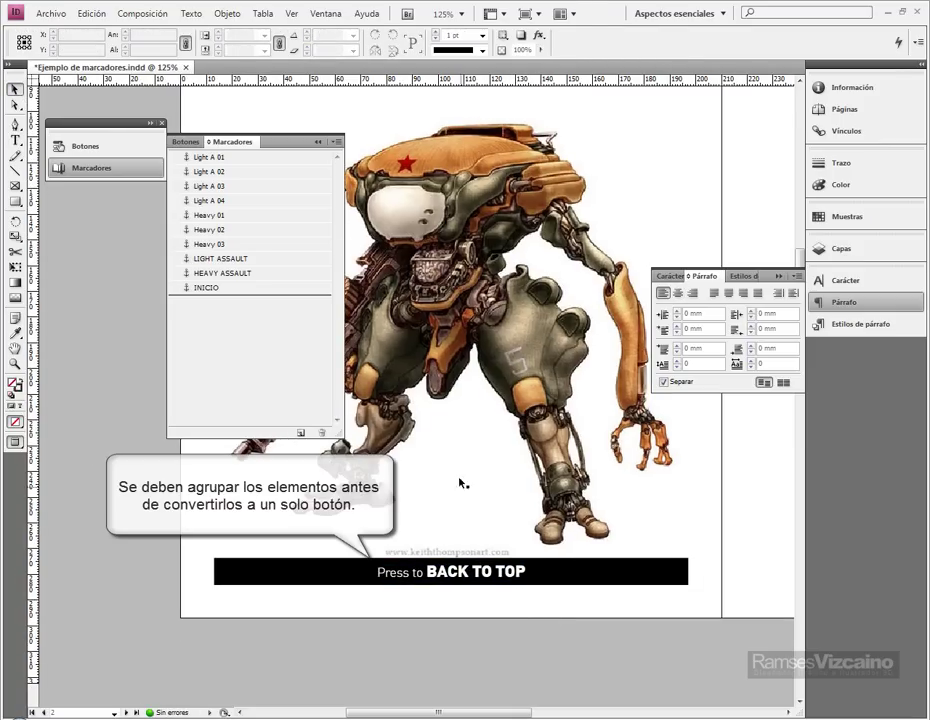
# Group the Press to BACK TO TOP text frame with the black bar on page 2
pyautogui.click(507, 580)
pyautogui.keyDown('shift'); pyautogui.click(592, 573); pyautogui.keyUp('shift')
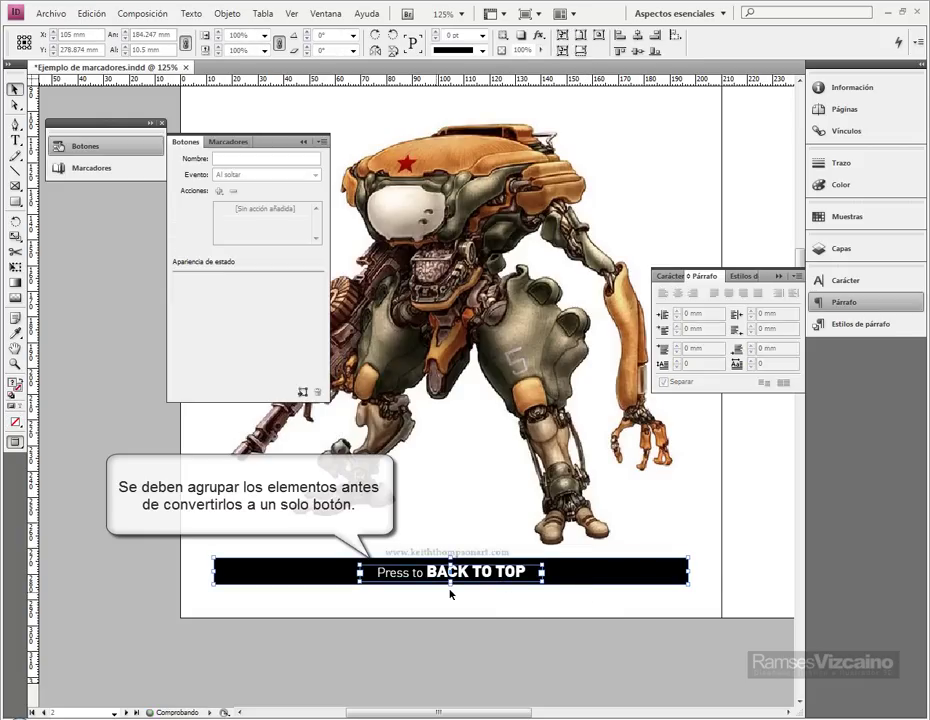
pyautogui.rightClick(520, 580)
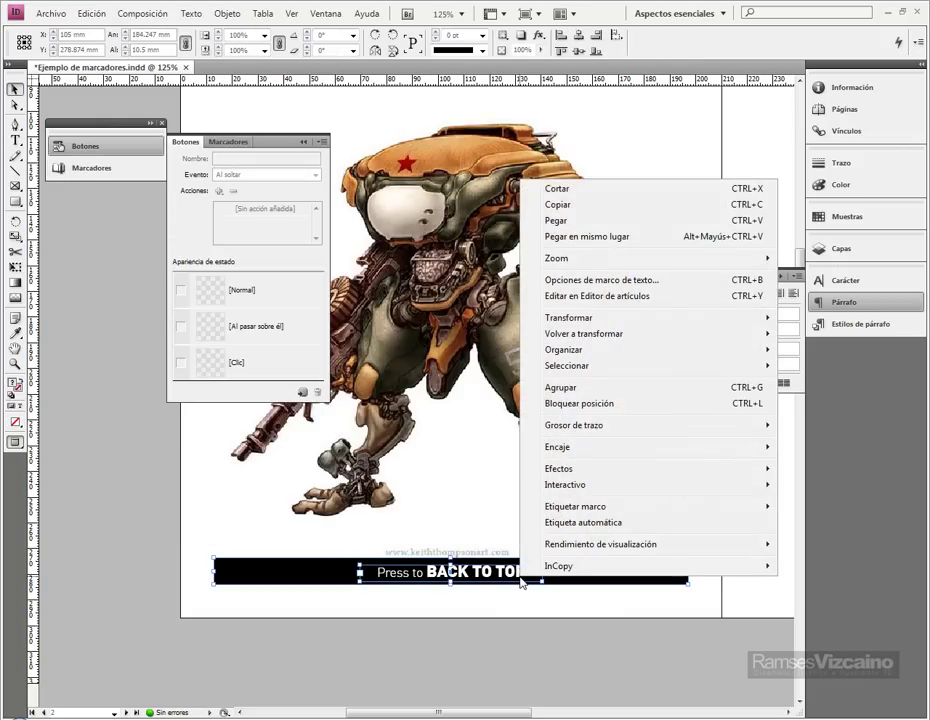
pyautogui.click(575, 387)
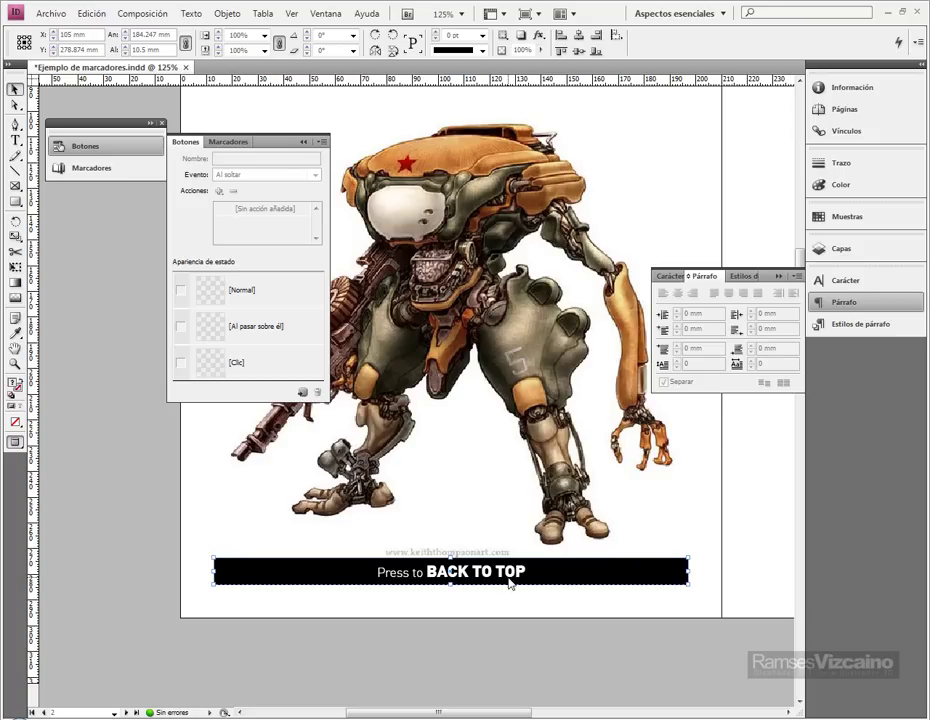
# Convert the grouped bar to a button with an on-release action that goes to the INICIO text anchor
pyautogui.rightClick(509, 580)
pyautogui.moveTo(614, 526)
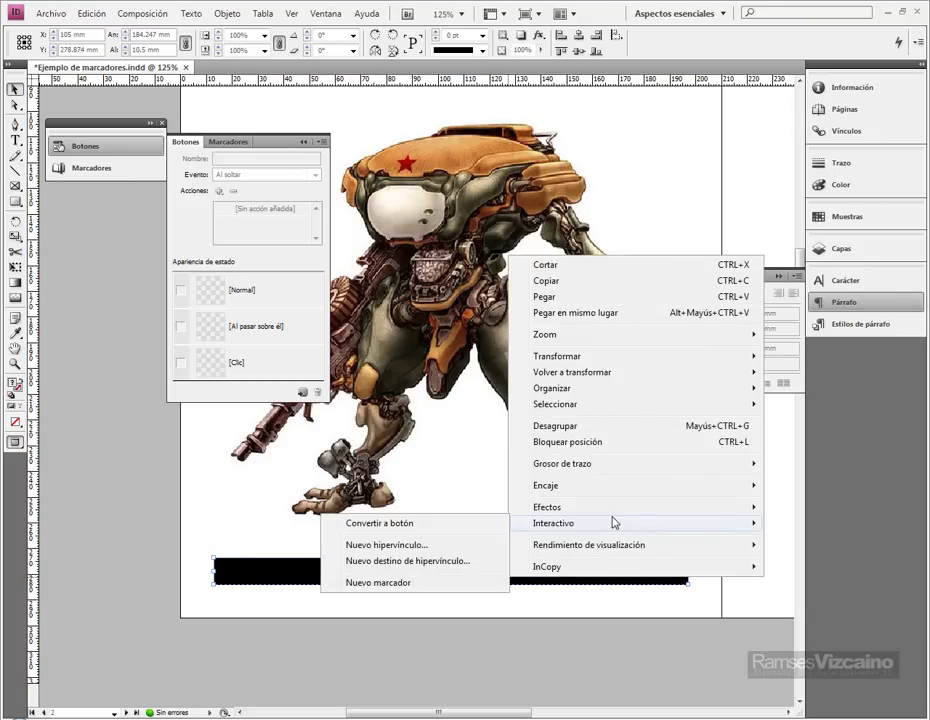
pyautogui.click(428, 524)
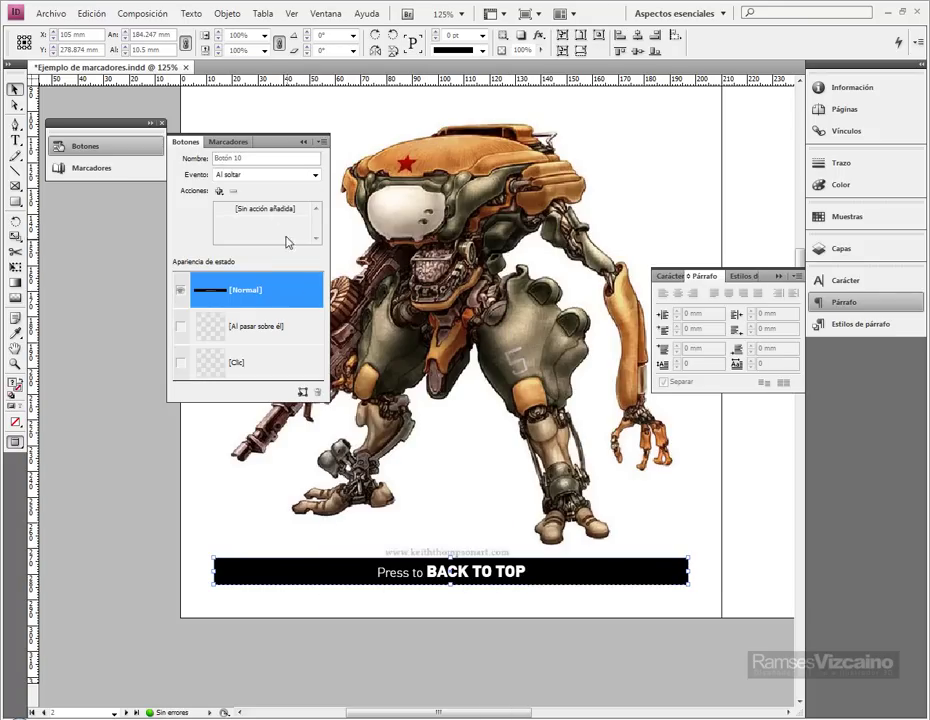
pyautogui.click(219, 191)
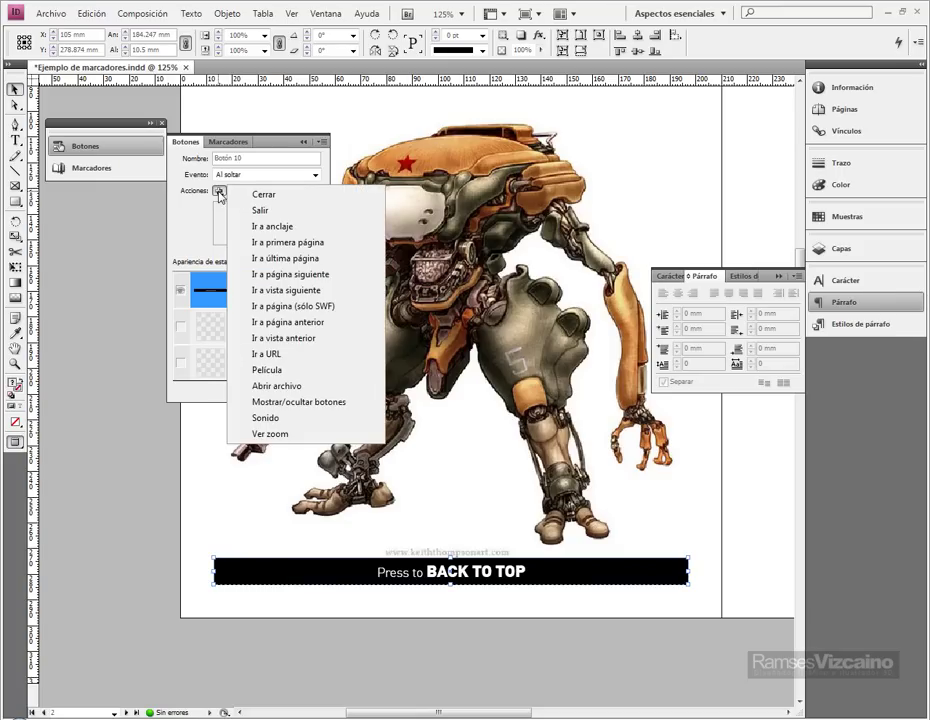
pyautogui.click(300, 226)
pyautogui.click(313, 271)
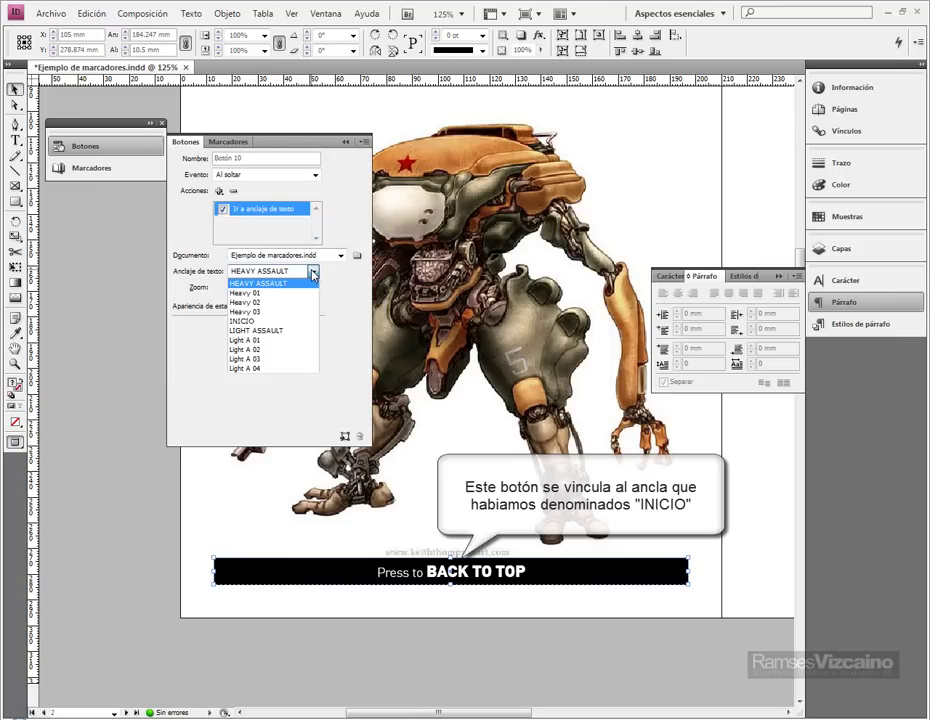
pyautogui.click(252, 321)
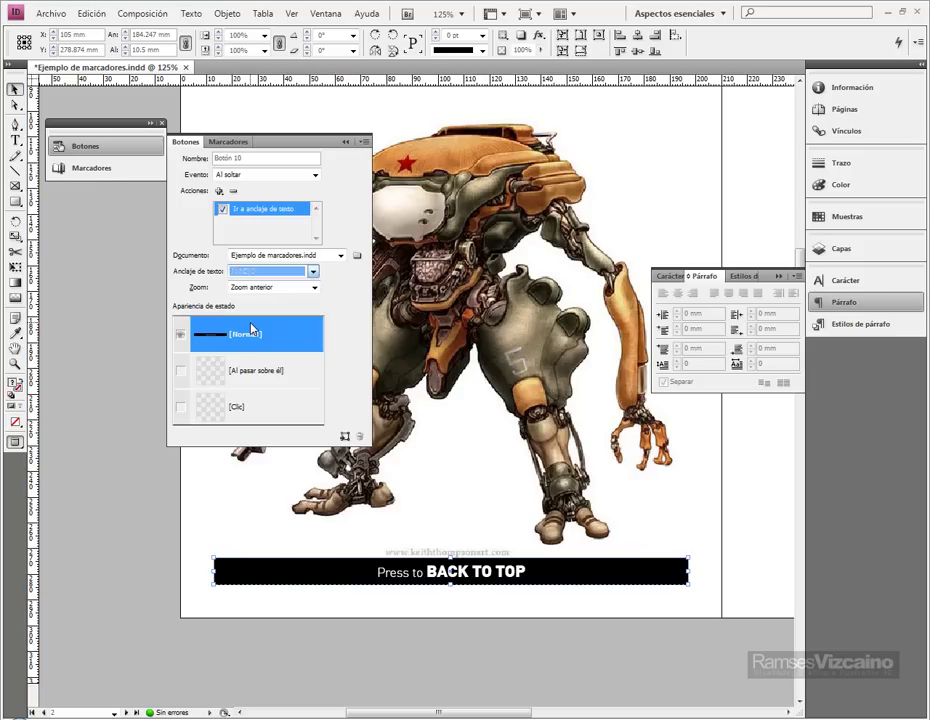
pyautogui.click(345, 142)
# Copy the BACK TO TOP button from page 2 and paste it onto page 3
pyautogui.hscroll(5, 536, 623)
pyautogui.rightClick(329, 579)
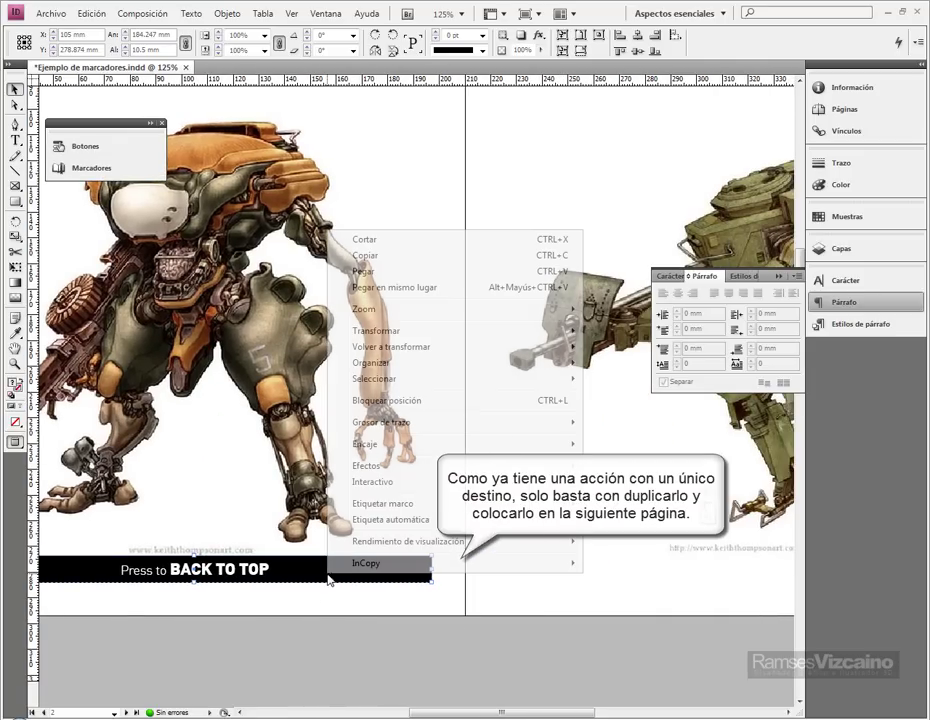
pyautogui.click(410, 256)
pyautogui.hscroll(5, 596, 590)
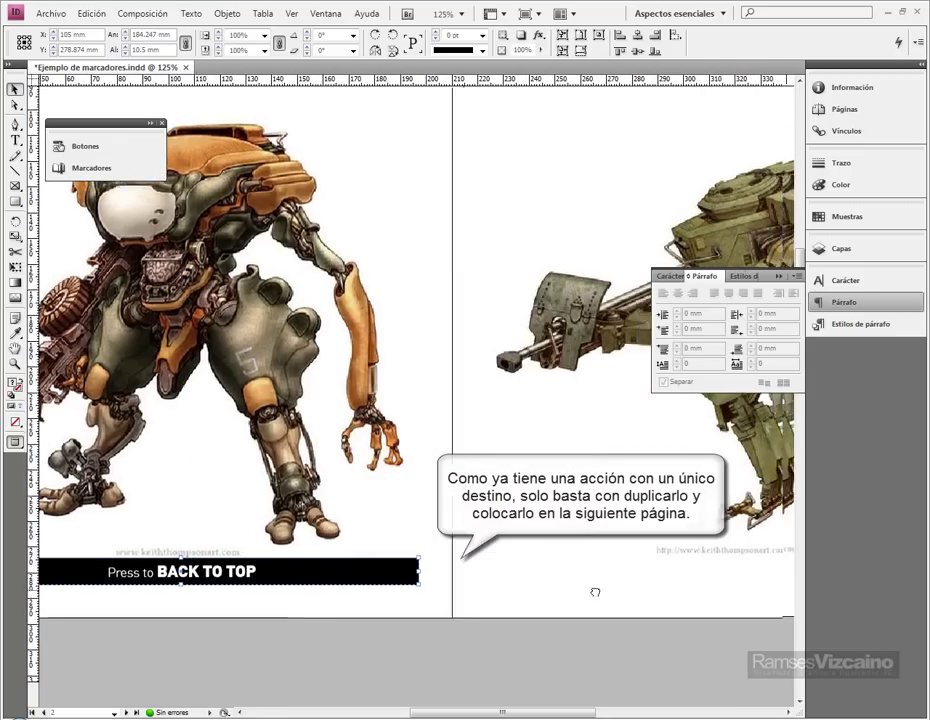
pyautogui.rightClick(494, 597)
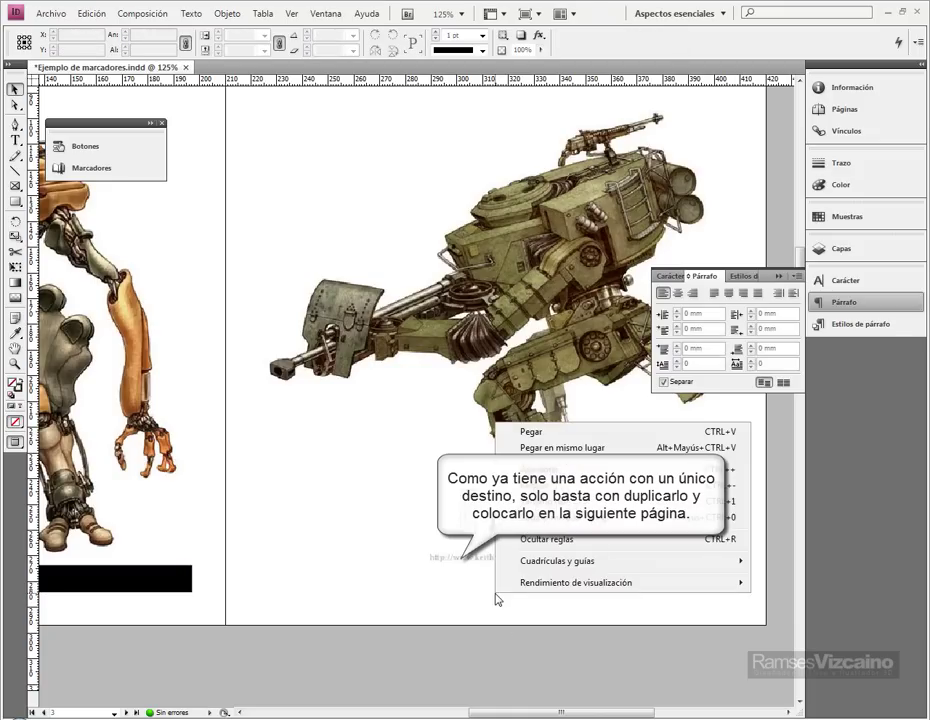
pyautogui.click(525, 433)
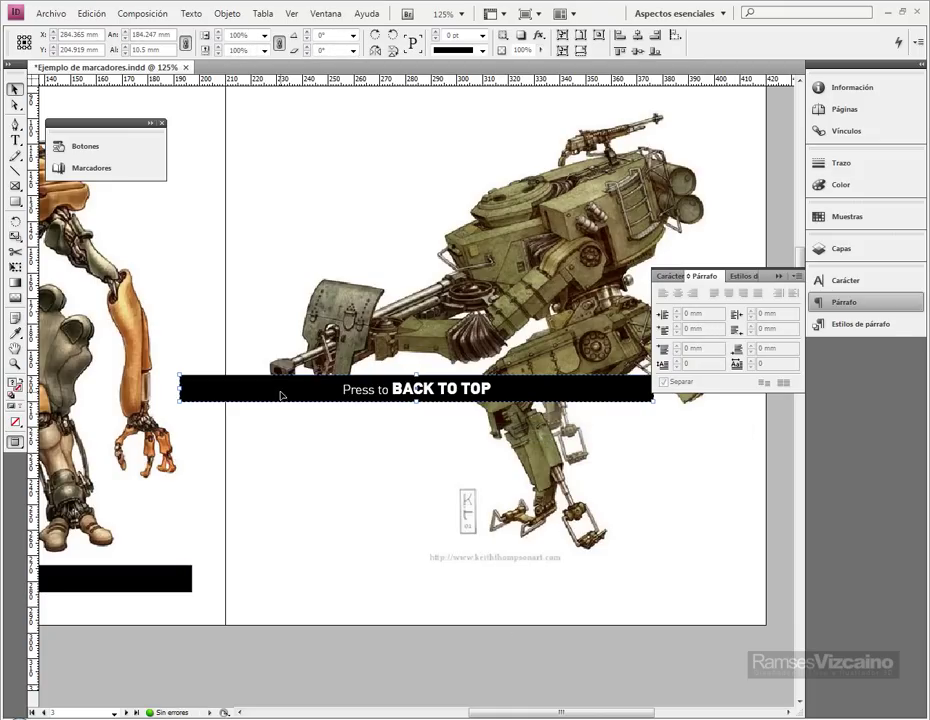
# Switch to normal view and align the pasted button with the side and bottom margins of page 3
pyautogui.rightClick(16, 442)
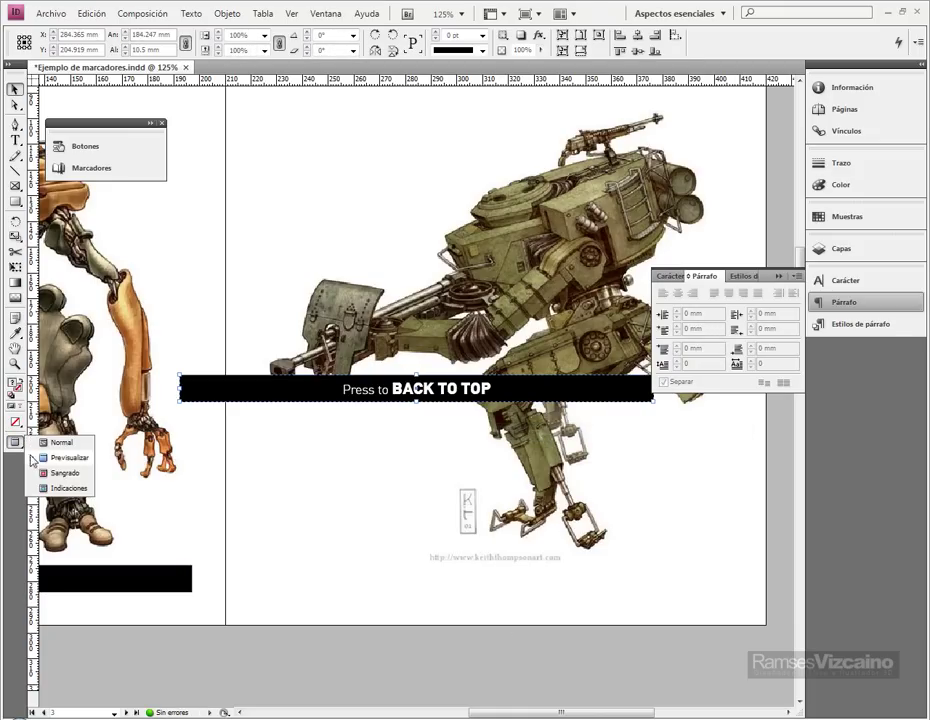
pyautogui.click(68, 443)
pyautogui.moveTo(317, 396); pyautogui.dragTo(359, 579)
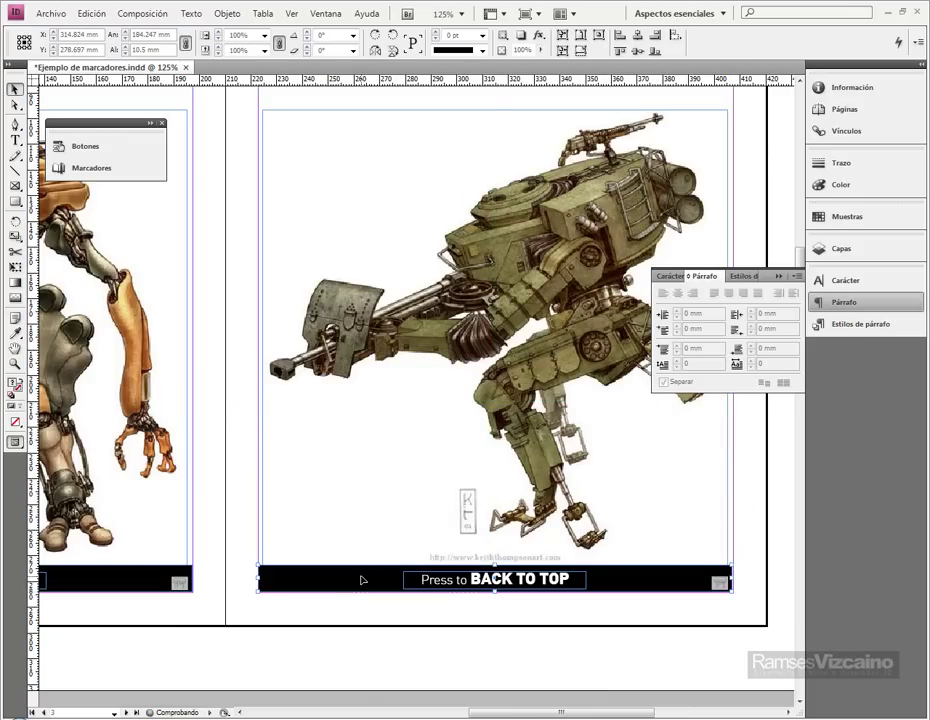
pyautogui.hscroll(-2, 338, 617)
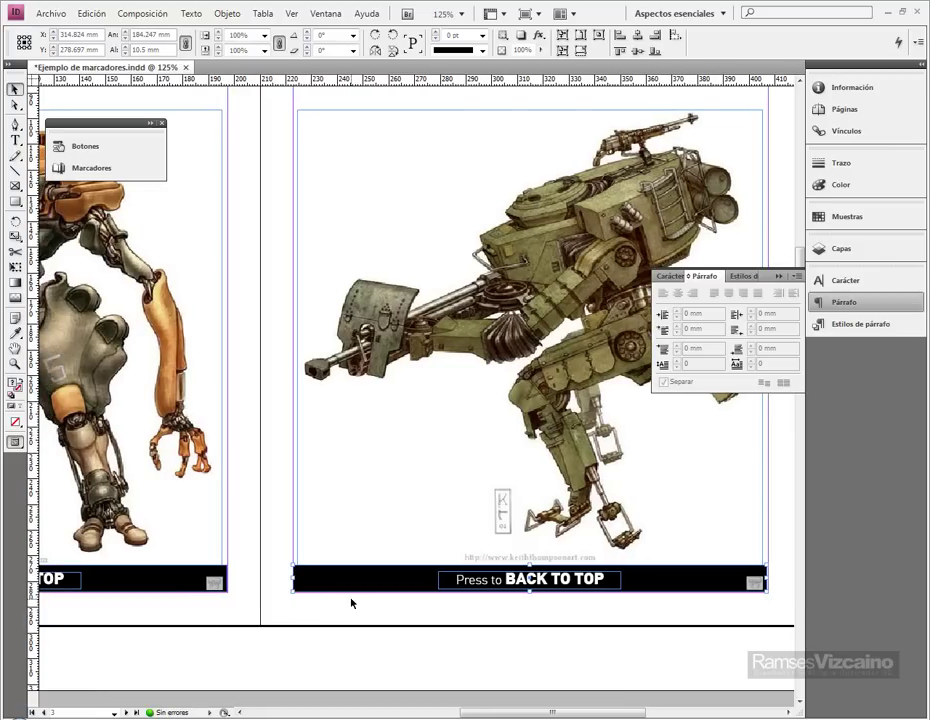
pyautogui.press('Right')
pyautogui.press('Down')
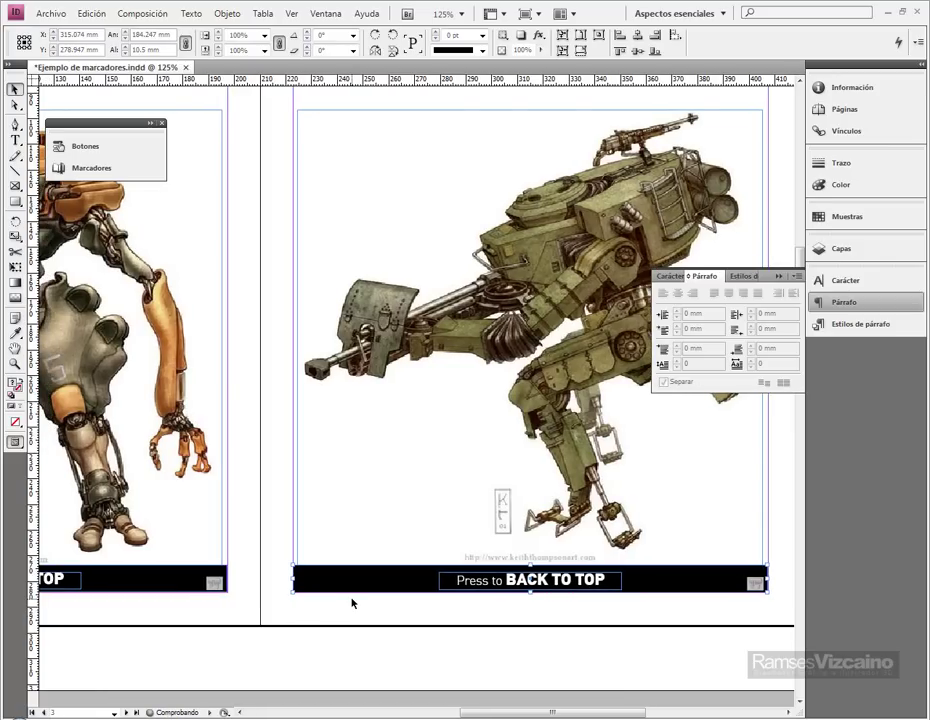
pyautogui.click(351, 603)
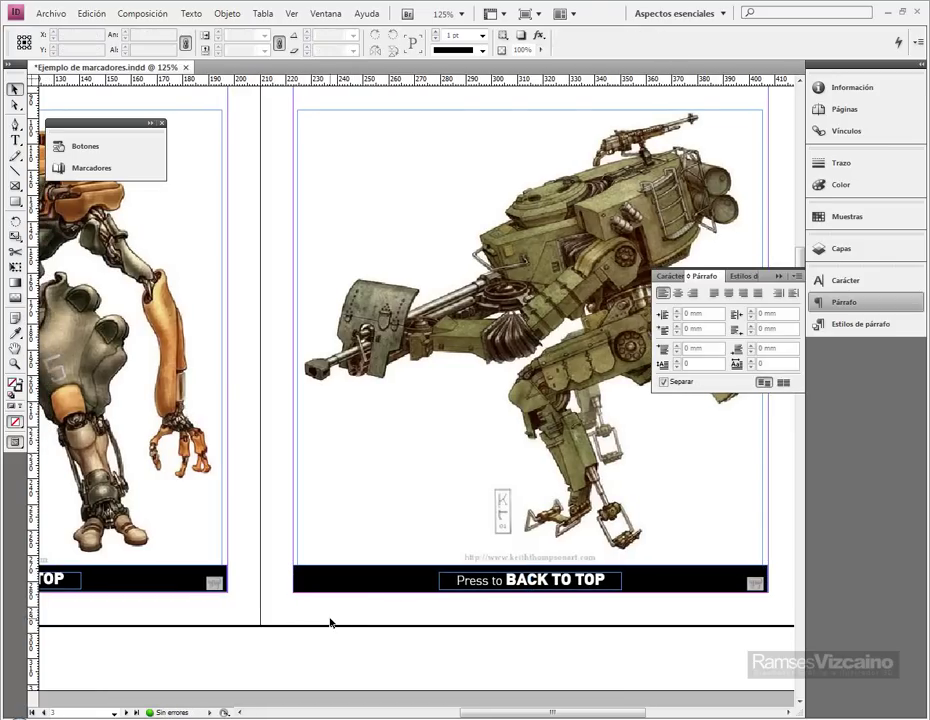
pyautogui.moveTo(328, 619); pyautogui.dragTo(513, 544)
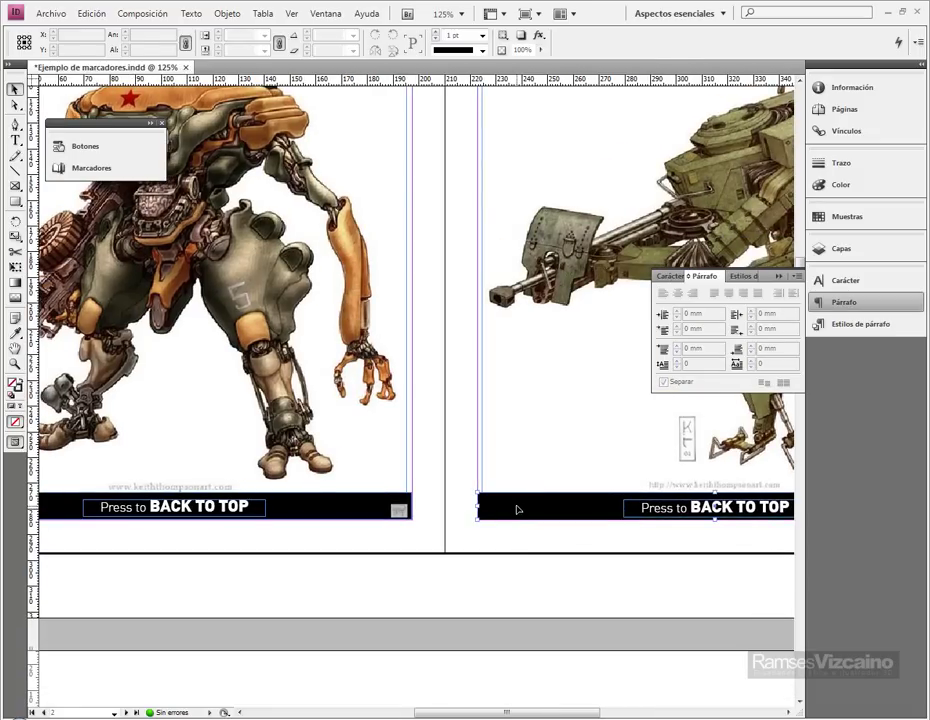
pyautogui.click(523, 516)
pyautogui.moveTo(523, 516); pyautogui.dragTo(521, 513)
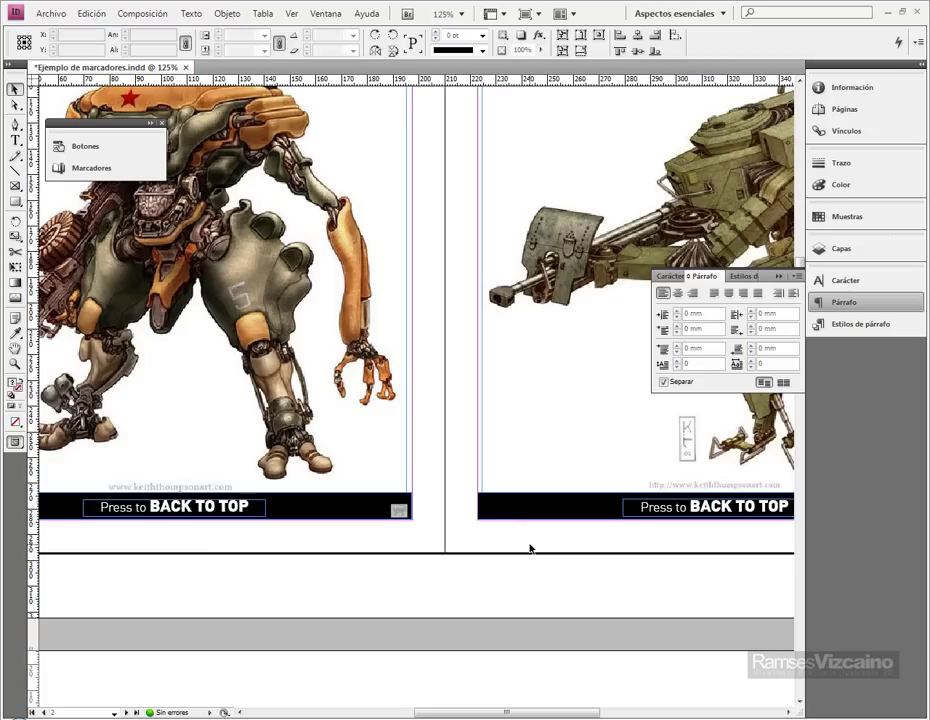
# Copy the BACK TO TOP buttons of pages 2 and 3 and paste them in place on the spread starting at page 4
pyautogui.keyDown('shift'); pyautogui.click(349, 507); pyautogui.keyUp('shift')
pyautogui.rightClick(349, 507)
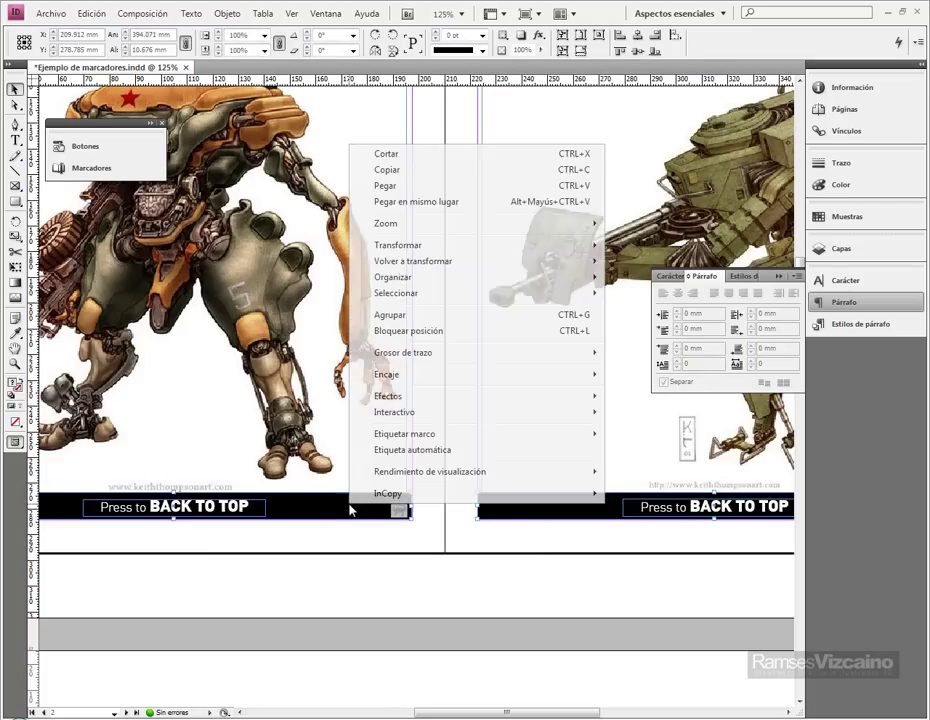
pyautogui.click(415, 169)
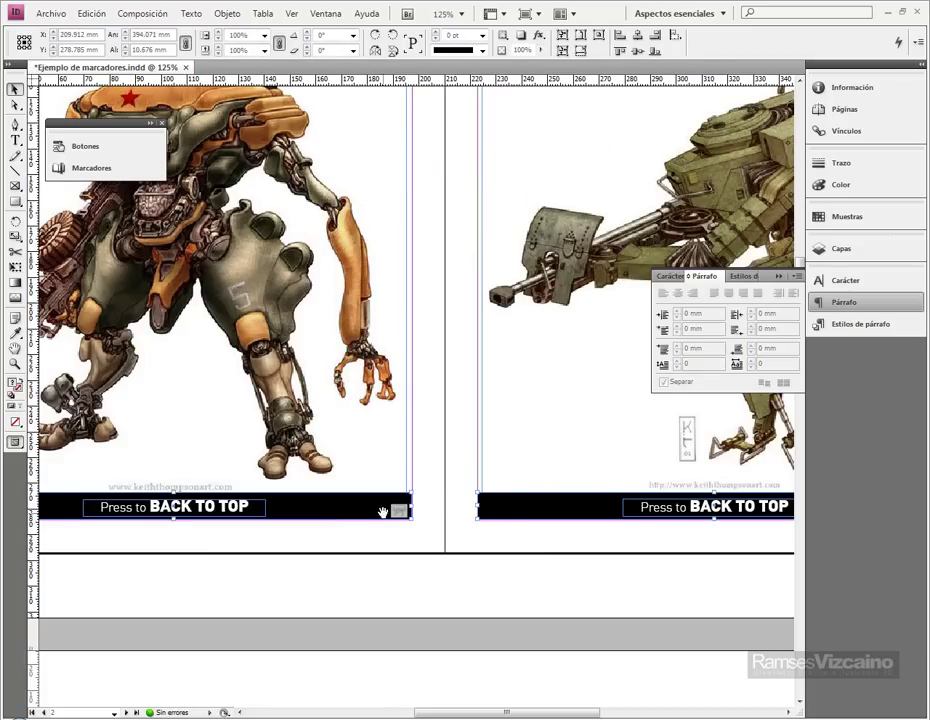
pyautogui.scroll(-3, 432, 286)
pyautogui.scroll(-3, 374, 511)
pyautogui.scroll(-5, 393, 475)
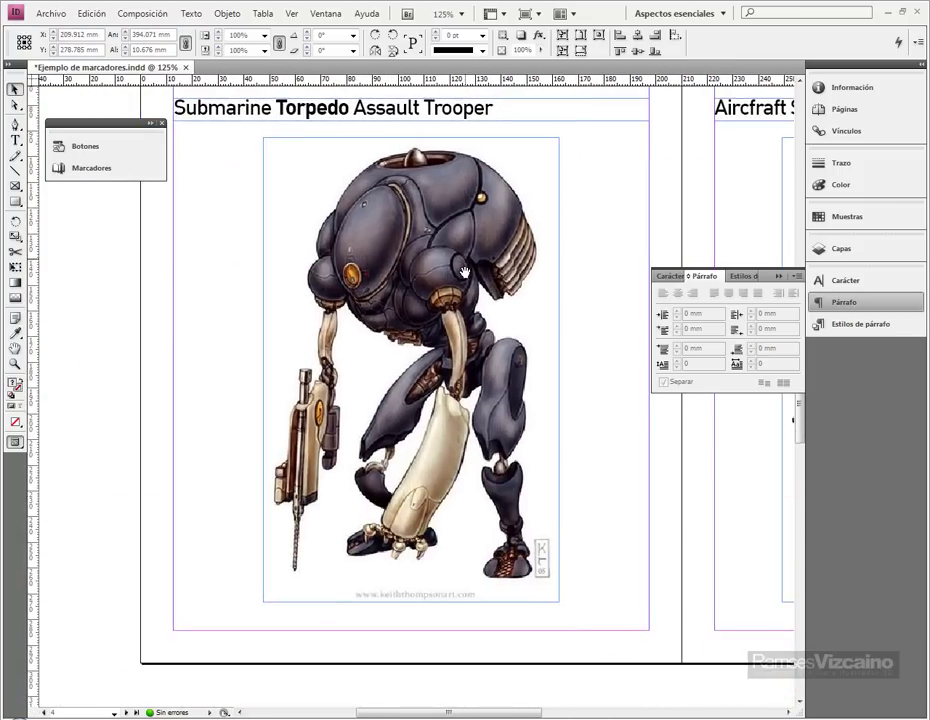
pyautogui.rightClick(174, 544)
pyautogui.click(284, 240)
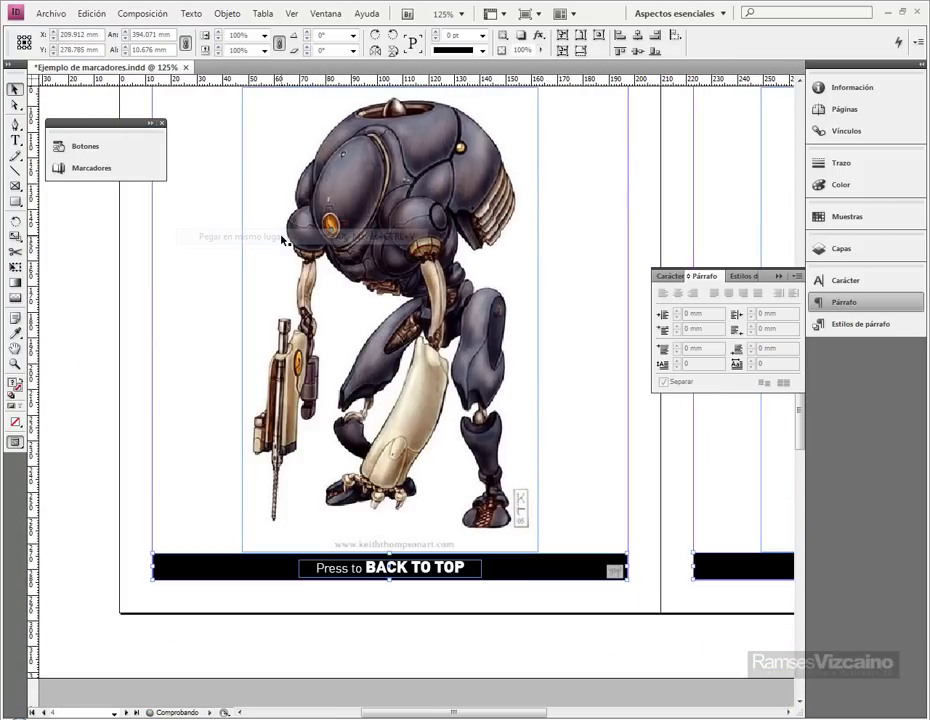
# Paste the copied pair of BACK TO TOP buttons in place on the spread of pages 6 and 7
pyautogui.scroll(-8, 403, 349)
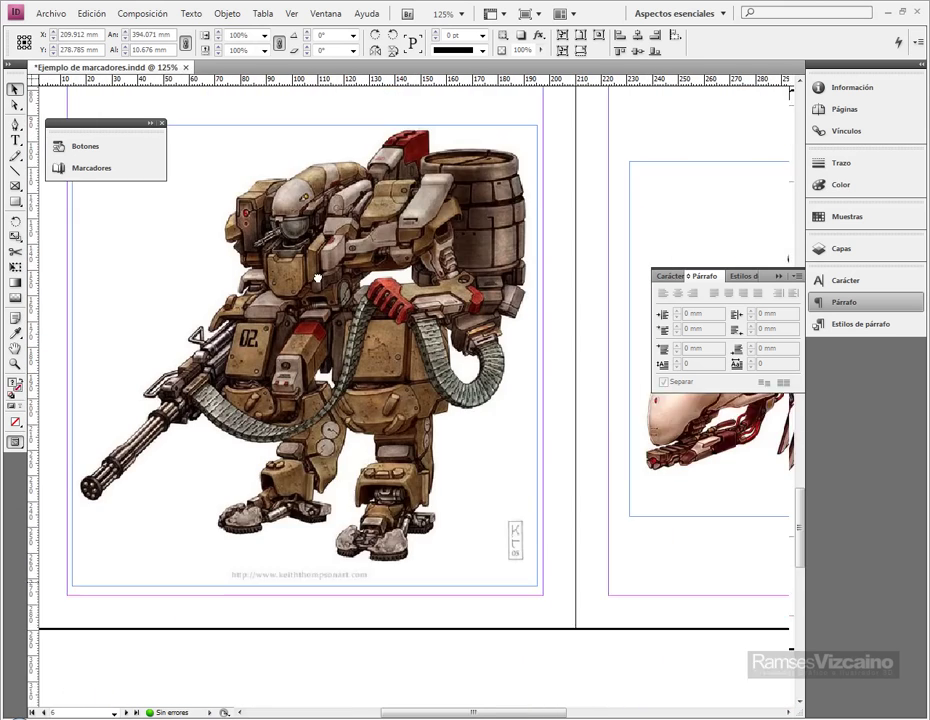
pyautogui.scroll(-3, 317, 277)
pyautogui.rightClick(292, 485)
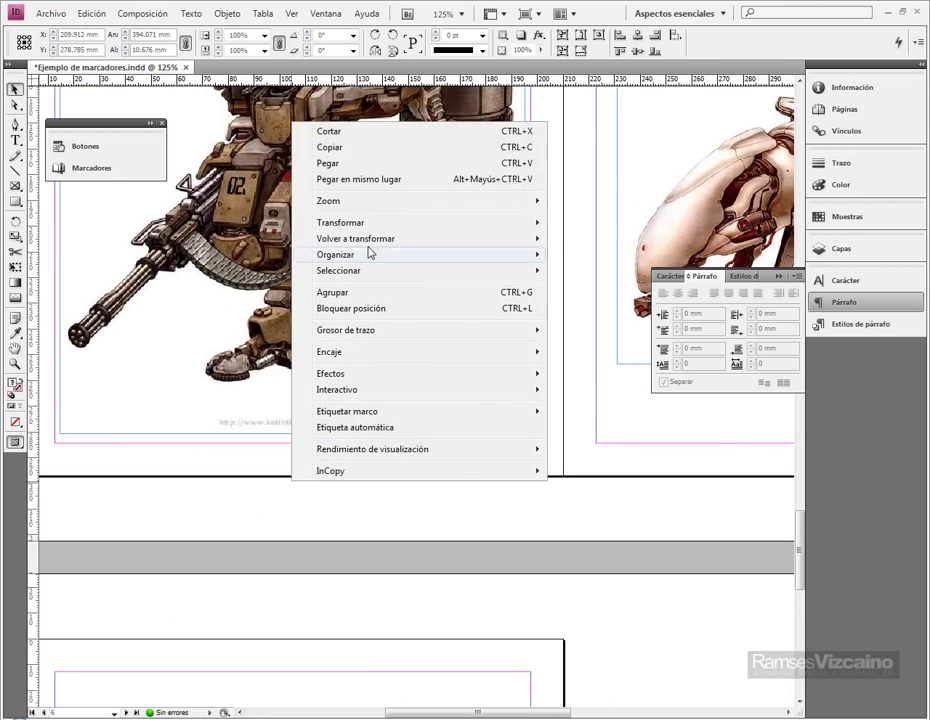
pyautogui.click(374, 186)
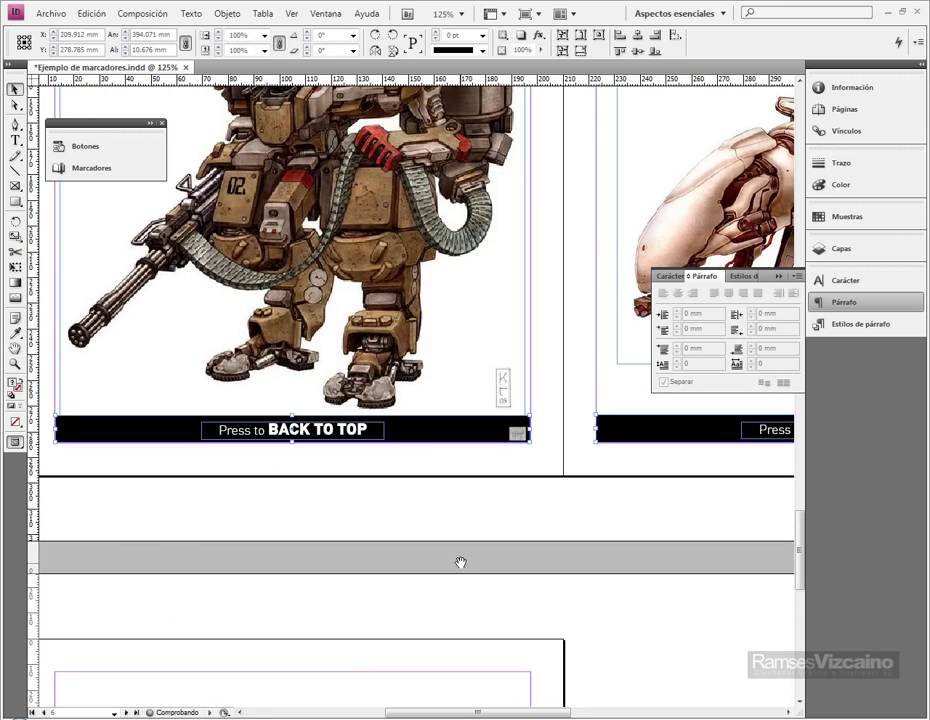
# Paste the BACK TO TOP buttons in place on page 8 and delete the surplus one lying outside the page
pyautogui.scroll(-10, 459, 560)
pyautogui.rightClick(353, 587)
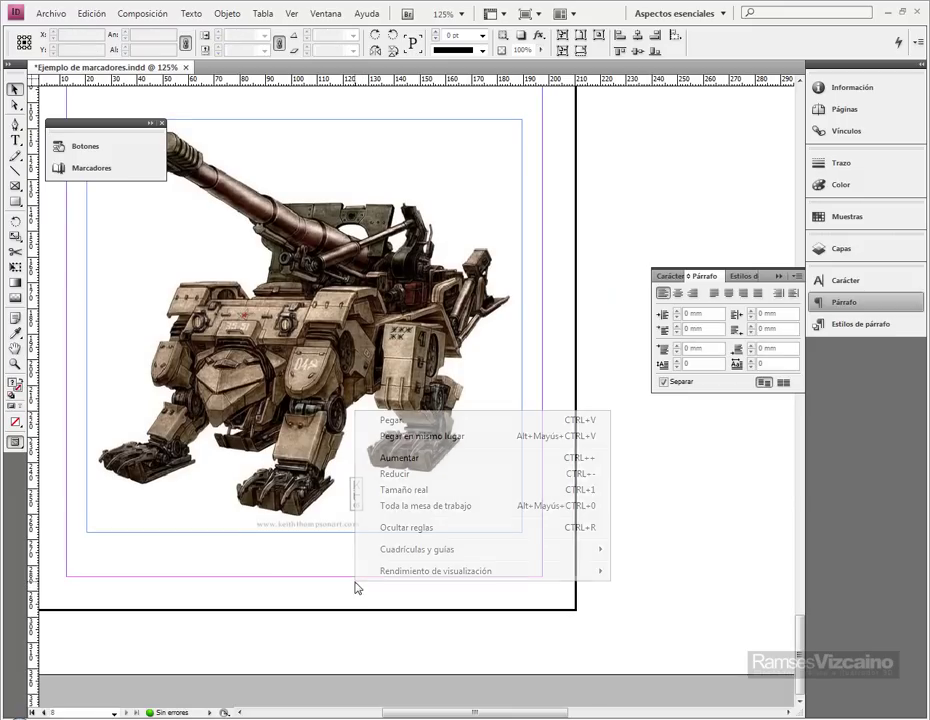
pyautogui.click(406, 437)
pyautogui.hscroll(4, 407, 583)
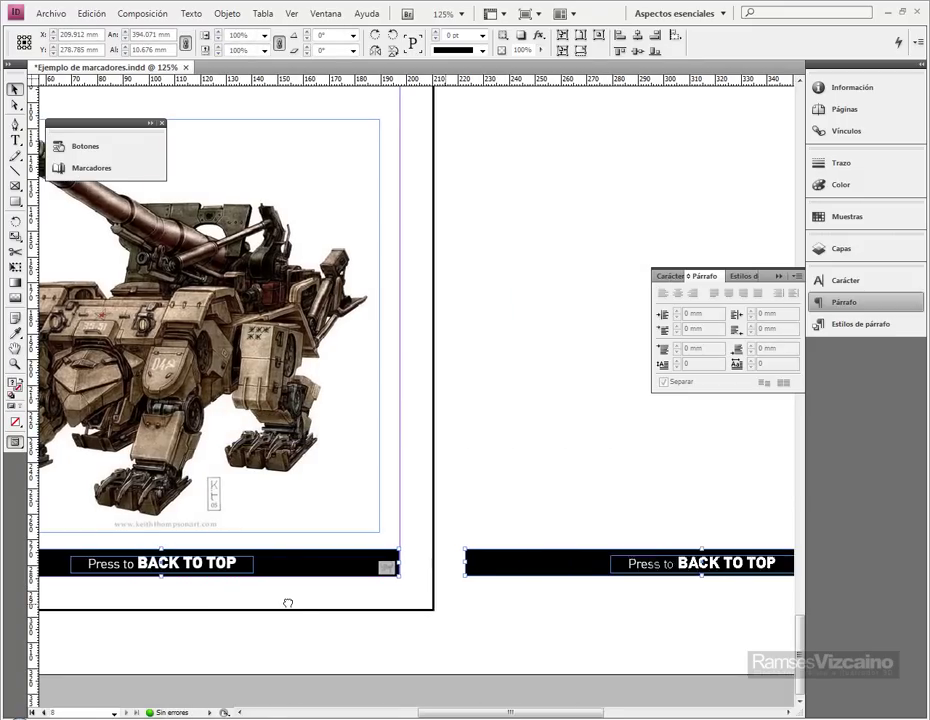
pyautogui.moveTo(585, 489); pyautogui.dragTo(654, 623)
pyautogui.press('Delete')
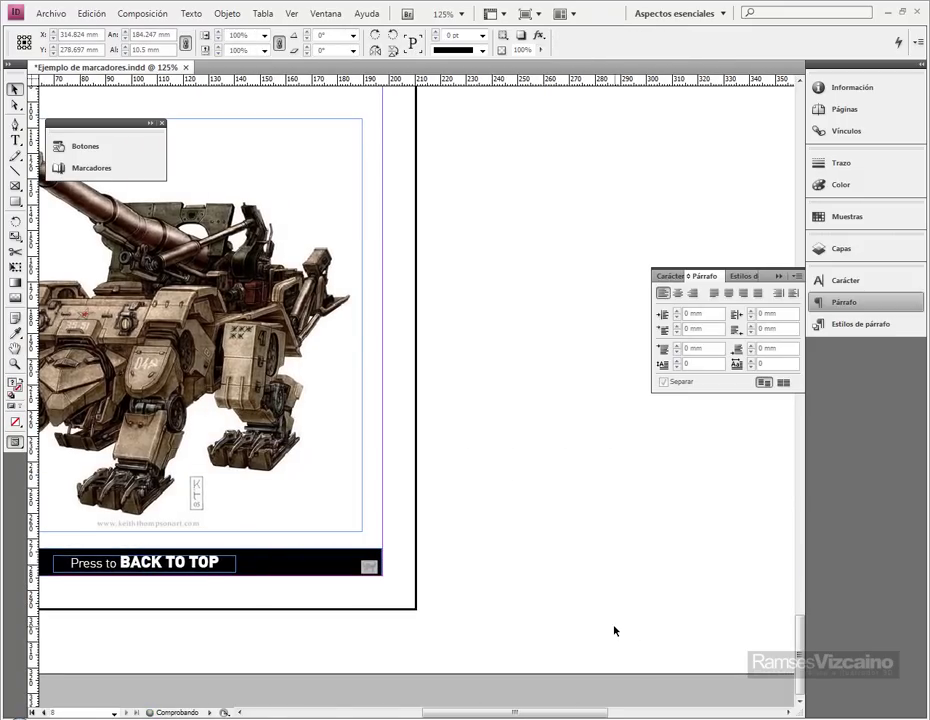
# Look over all the spreads to check that pages 2 to 8 each carry a BACK TO TOP button
pyautogui.press('space')
pyautogui.moveTo(526, 205); pyautogui.dragTo(504, 616)
pyautogui.moveTo(540, 125); pyautogui.dragTo(492, 562)
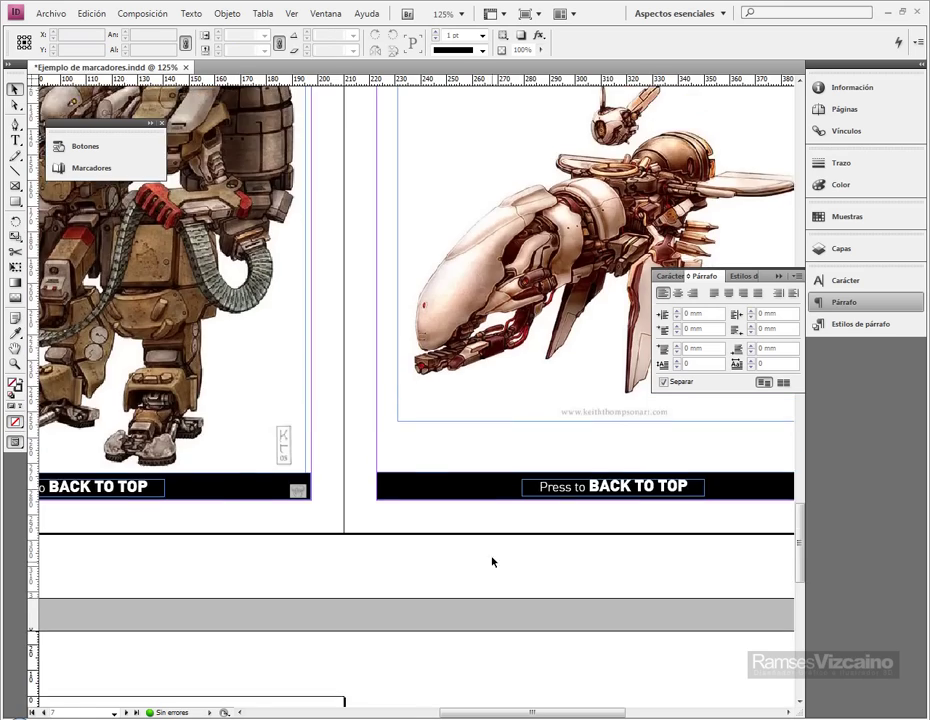
pyautogui.scroll(-3, 493, 550)
pyautogui.scroll(-2, 493, 549)
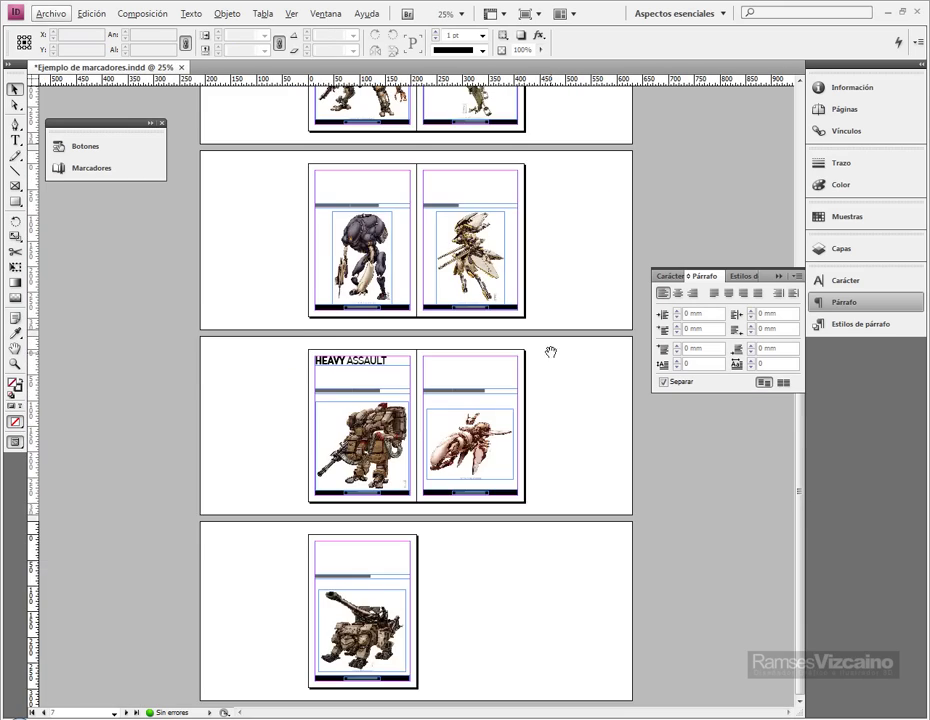
pyautogui.scroll(4, 555, 600)
pyautogui.moveTo(565, 607)
pyautogui.mouseDown()
pyautogui.moveTo(577, 369)
pyautogui.moveTo(562, 629)
pyautogui.mouseUp()
pyautogui.scroll(2, 536, 464)
pyautogui.scroll(4, 536, 463)
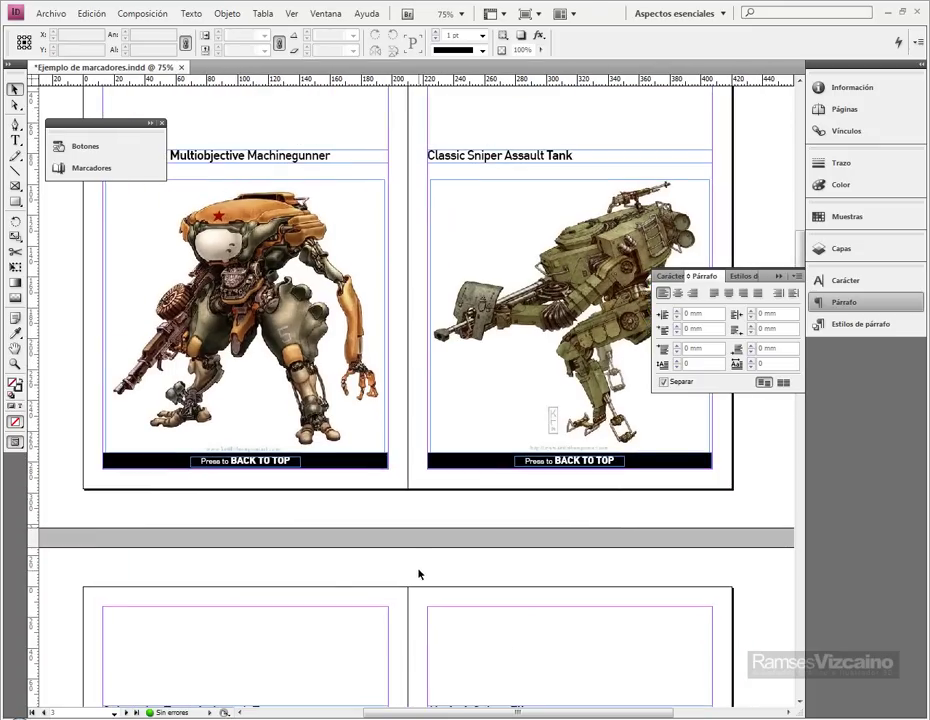
# Save the document and export all pages to Ejemplo de marcadores.pdf on D:, replacing the existing file and including bookmarks, hyperlinks and interactive elements
pyautogui.click(50, 14)
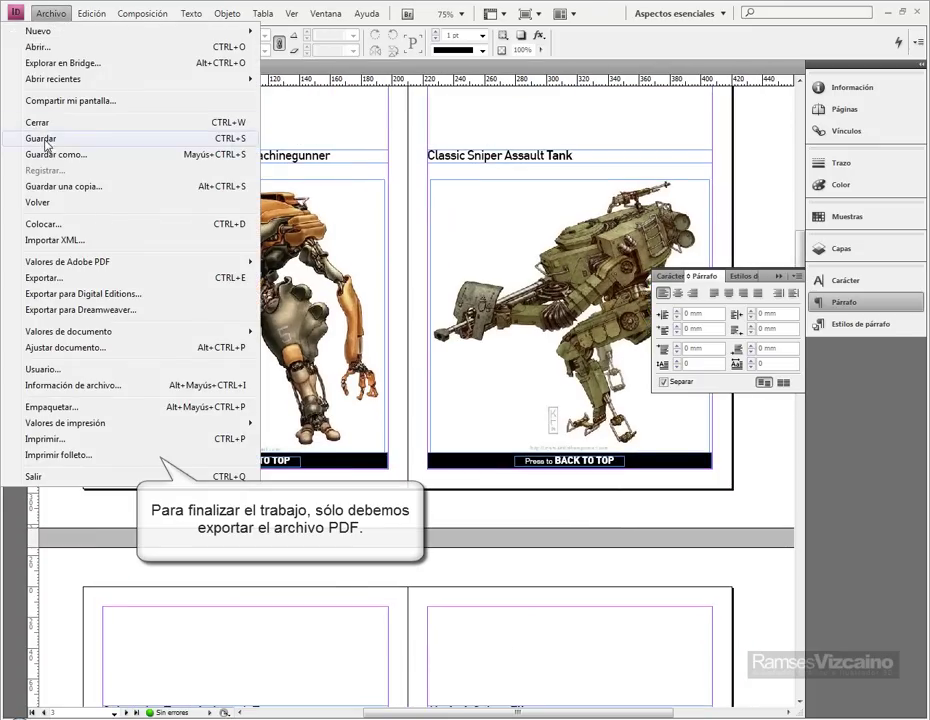
pyautogui.press('Escape')
pyautogui.click(50, 14)
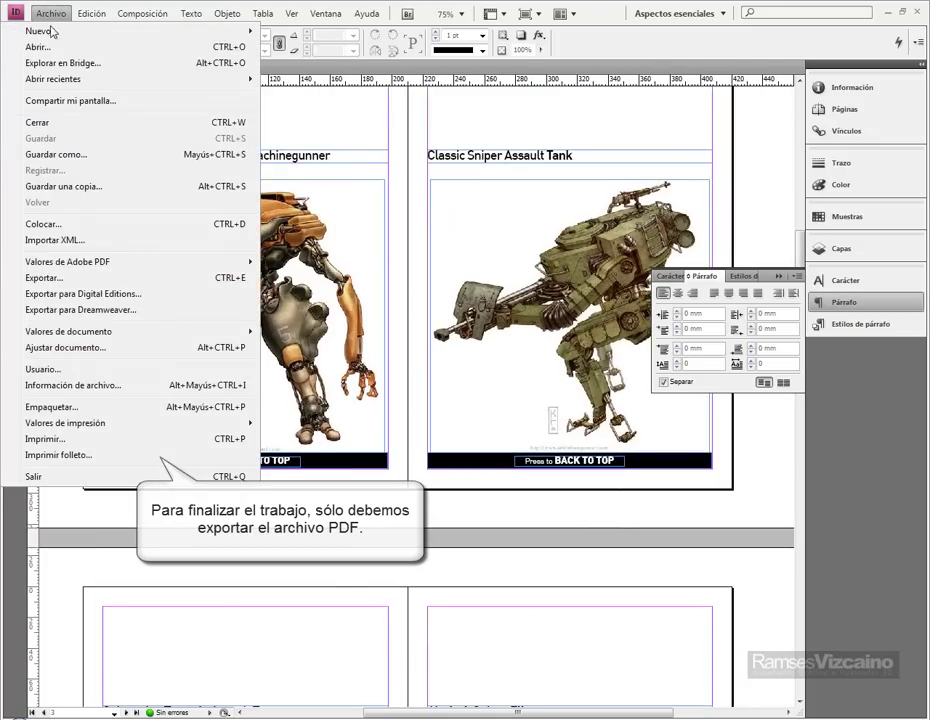
pyautogui.click(80, 278)
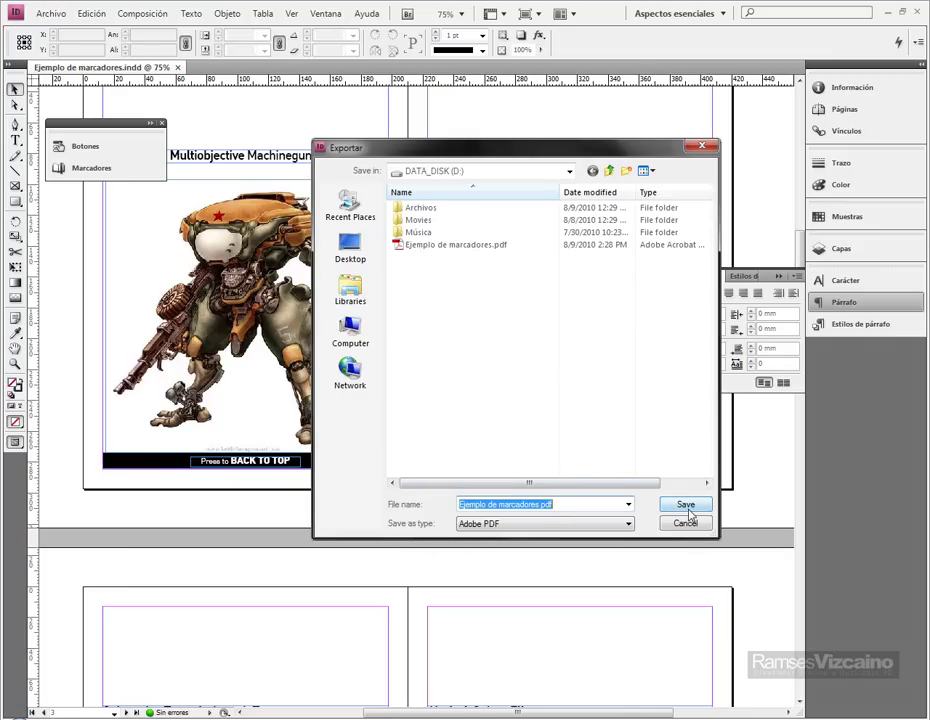
pyautogui.click(684, 507)
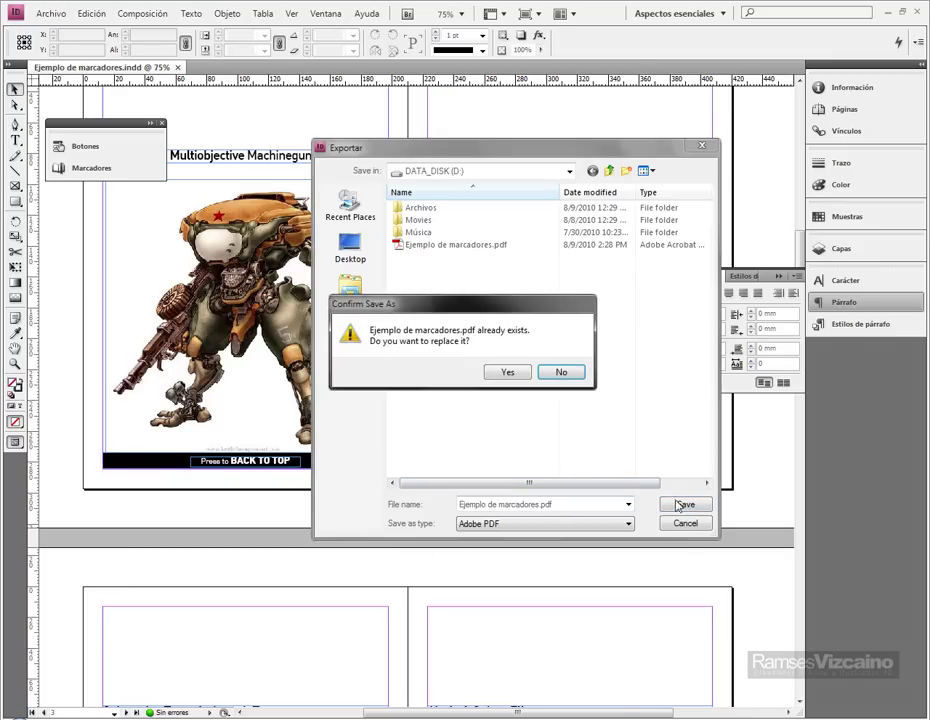
pyautogui.click(508, 372)
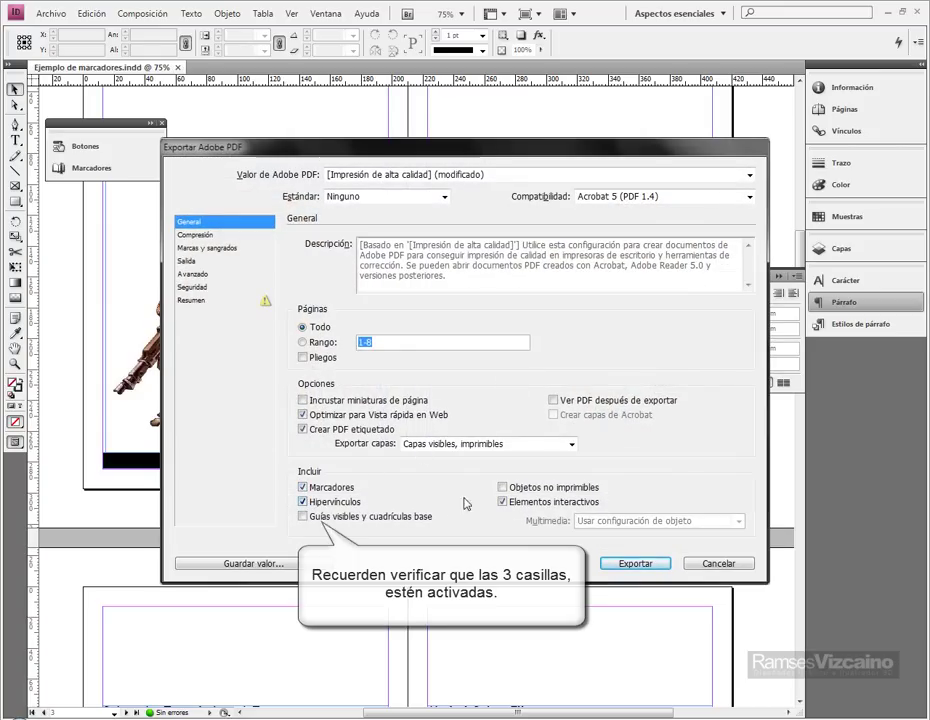
pyautogui.click(636, 564)
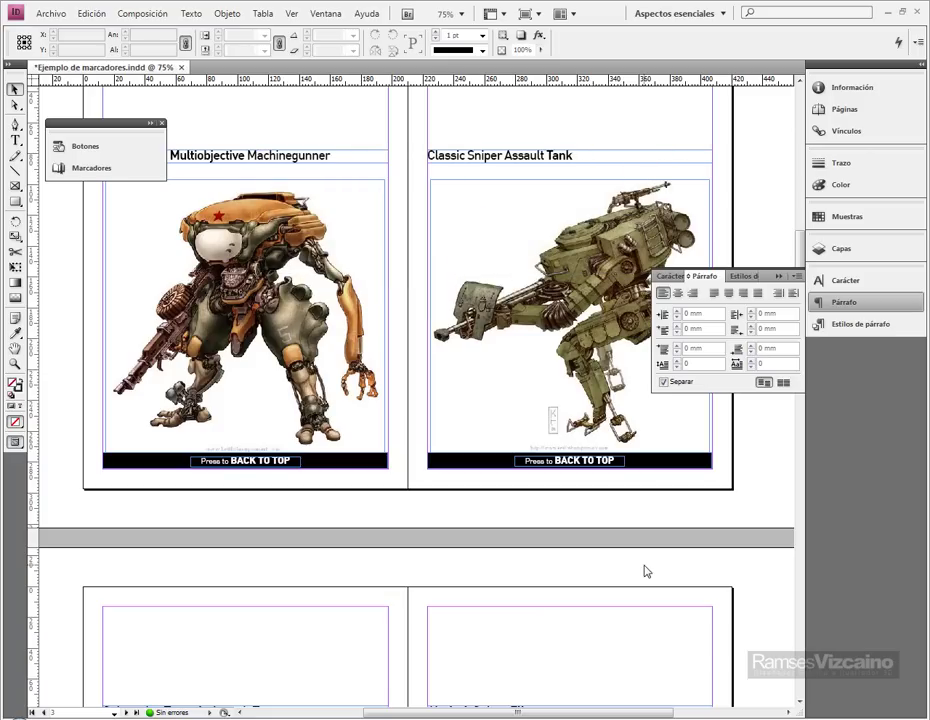
# Switch to the D: drive folder, open Ejemplo de marcadores.pdf in Adobe Reader and fit one full page in the window
pyautogui.press('super+Tab')
pyautogui.press('super+Tab')
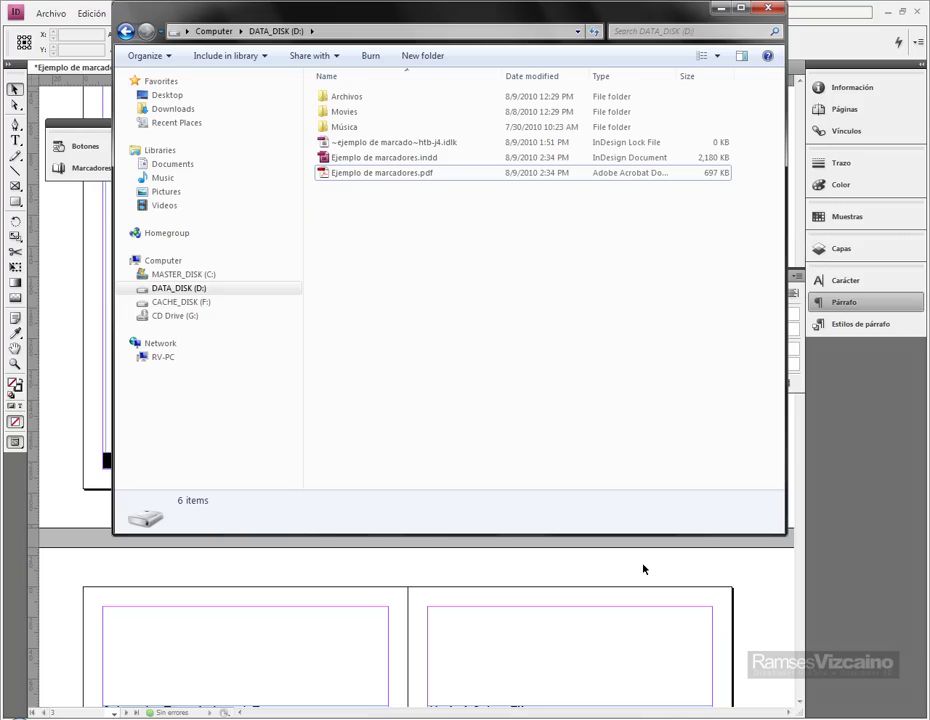
pyautogui.doubleClick(392, 175)
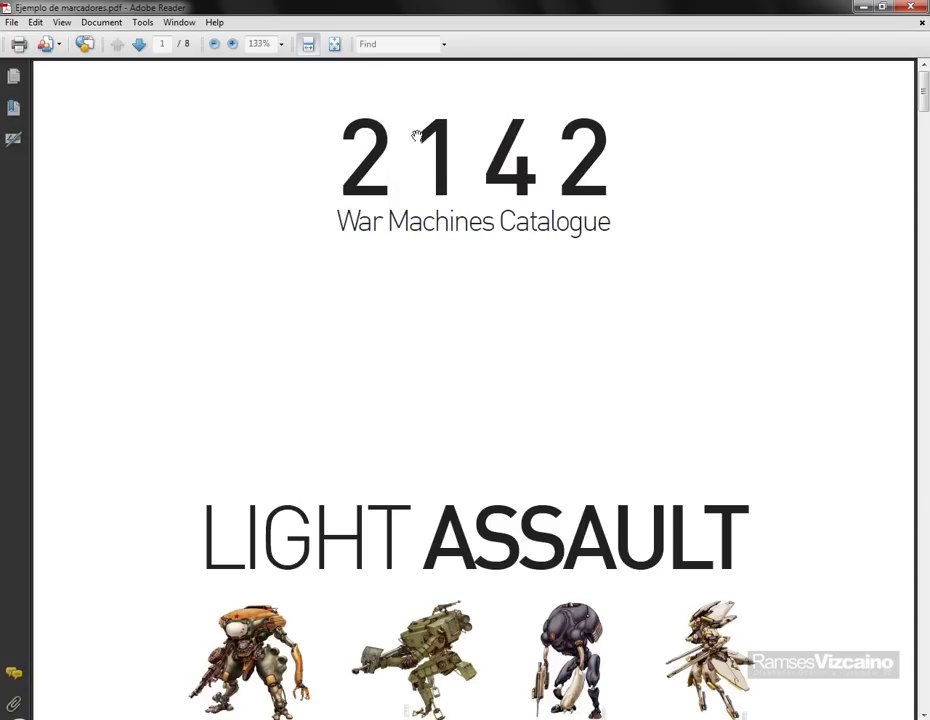
pyautogui.click(334, 44)
# Test the LIGHT ASSAULT title and aircraft bomber buttons on page 1, returning with BACK TO TOP after each jump
pyautogui.click(451, 311)
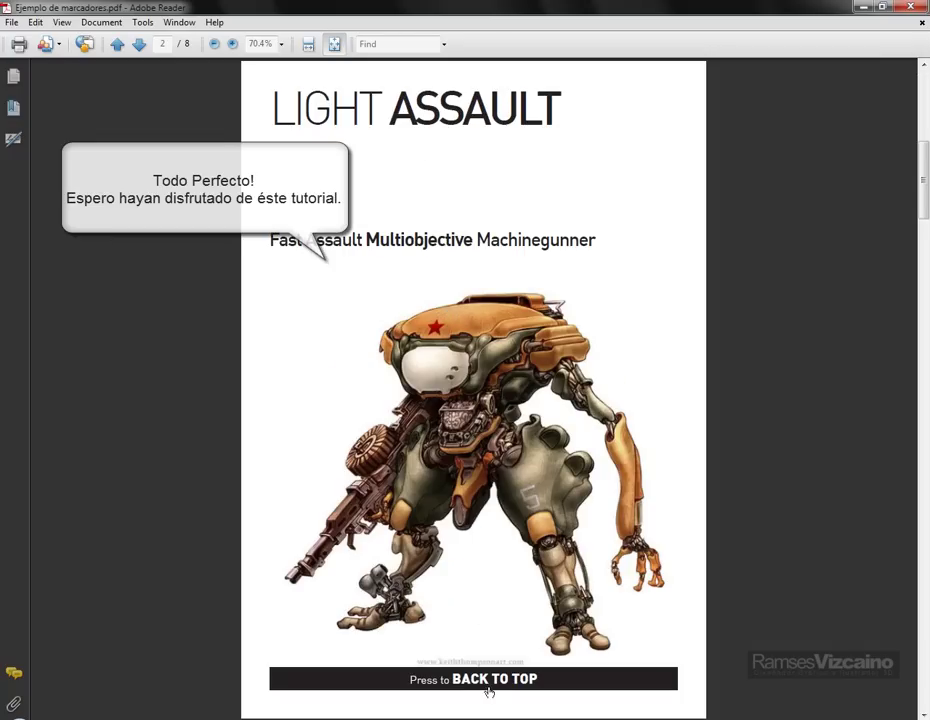
pyautogui.click(489, 684)
pyautogui.click(481, 566)
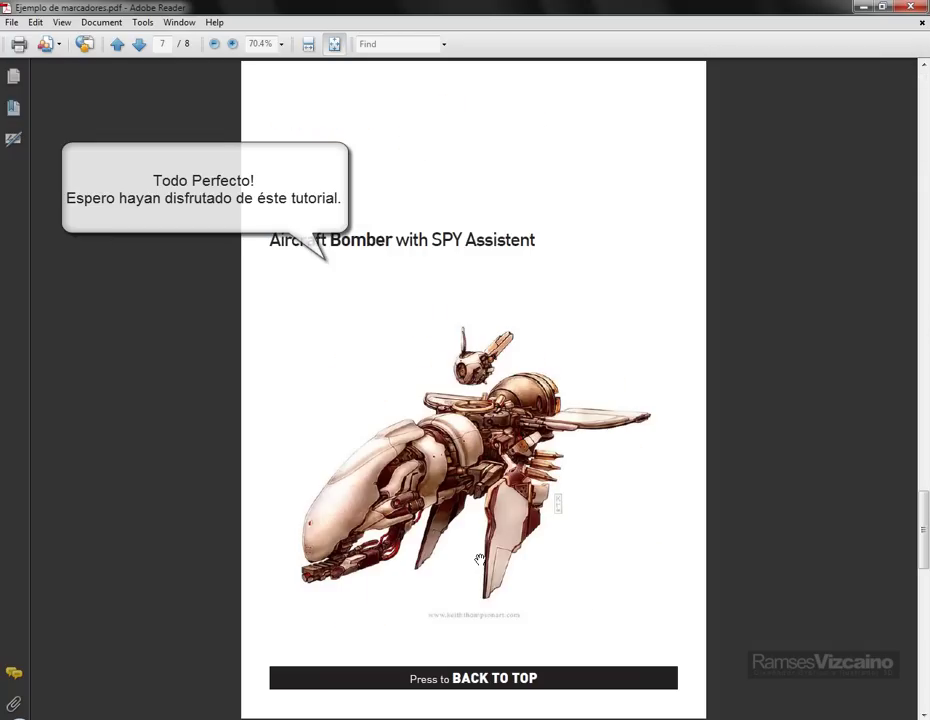
pyautogui.click(485, 678)
# Test the heavy gunner, torpedo trooper and machinegunner buttons on page 1, using BACK TO TOP between the jumps
pyautogui.click(557, 584)
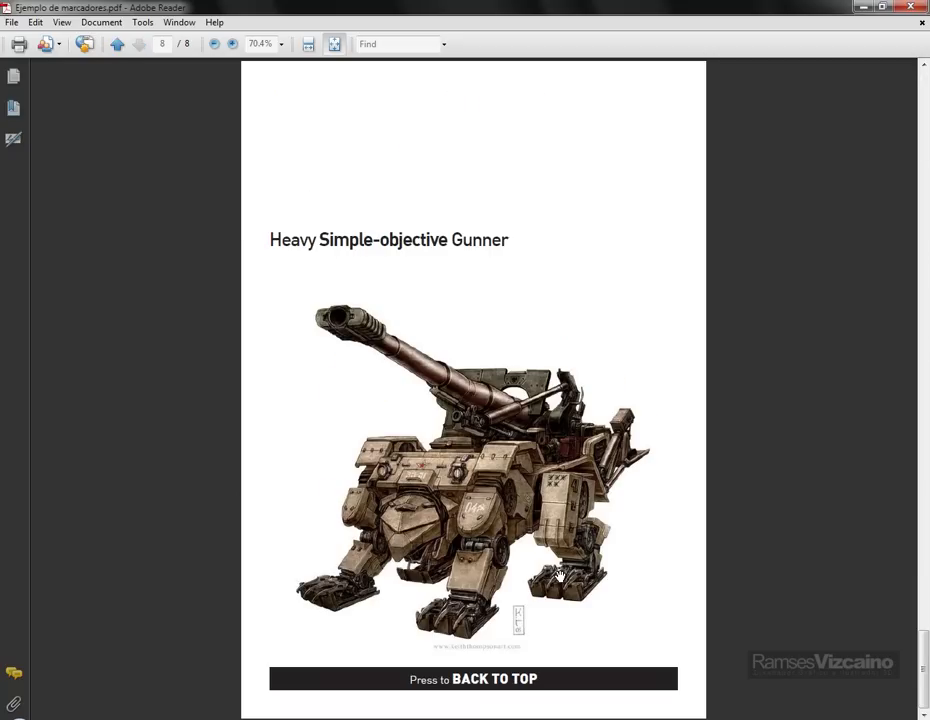
pyautogui.click(512, 684)
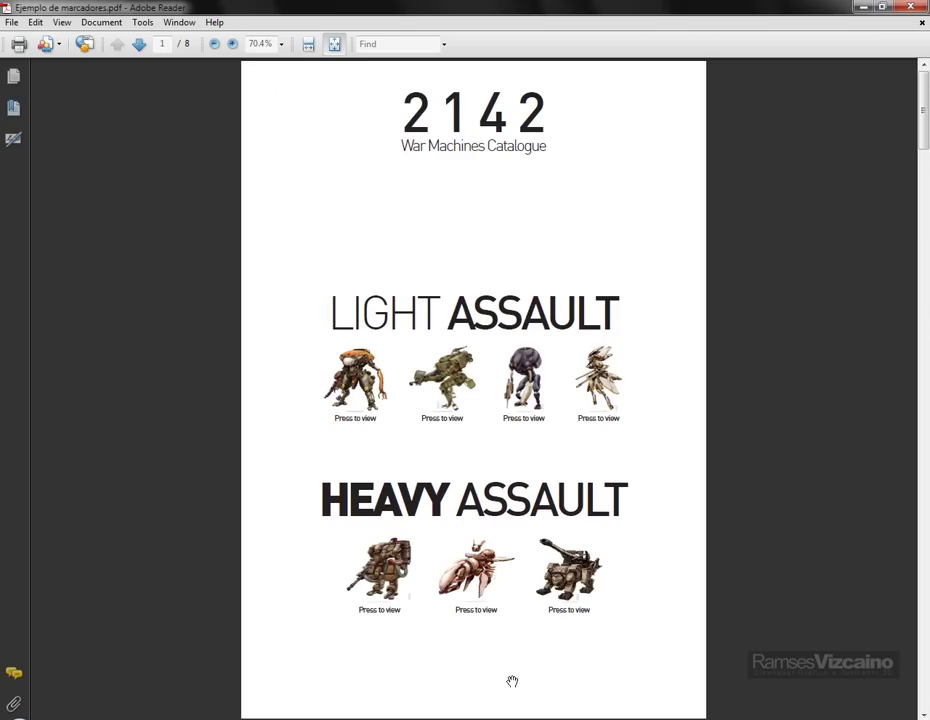
pyautogui.click(524, 374)
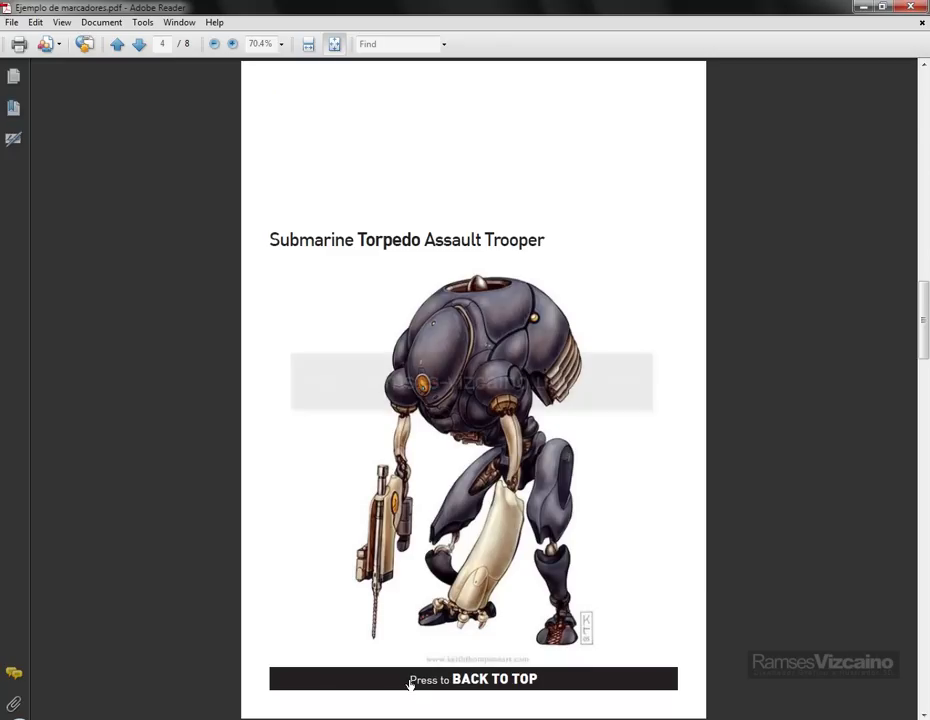
pyautogui.click(409, 684)
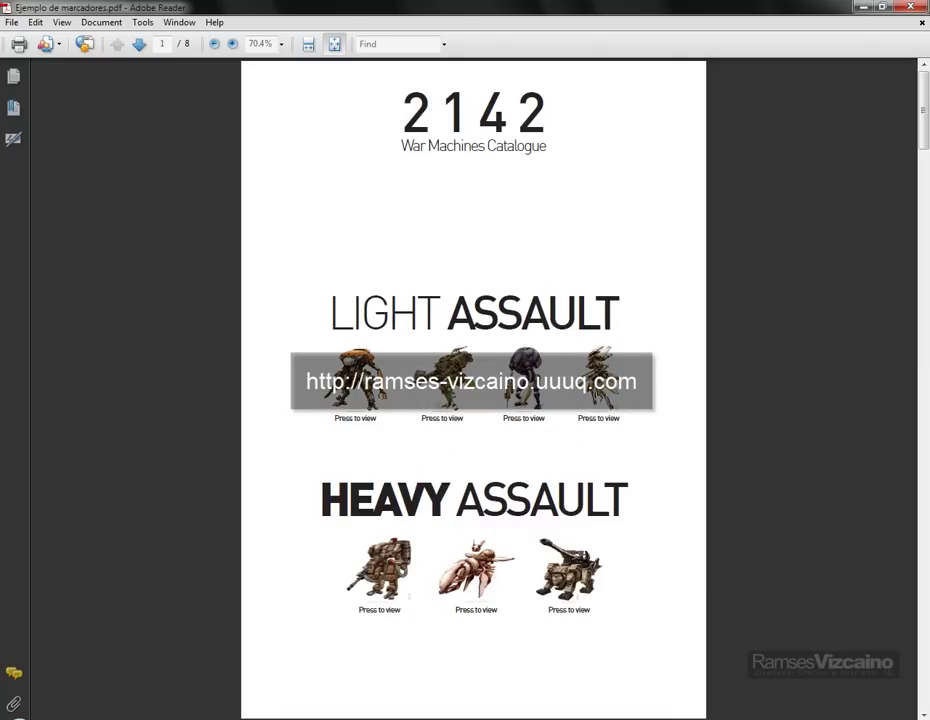
pyautogui.click(355, 390)
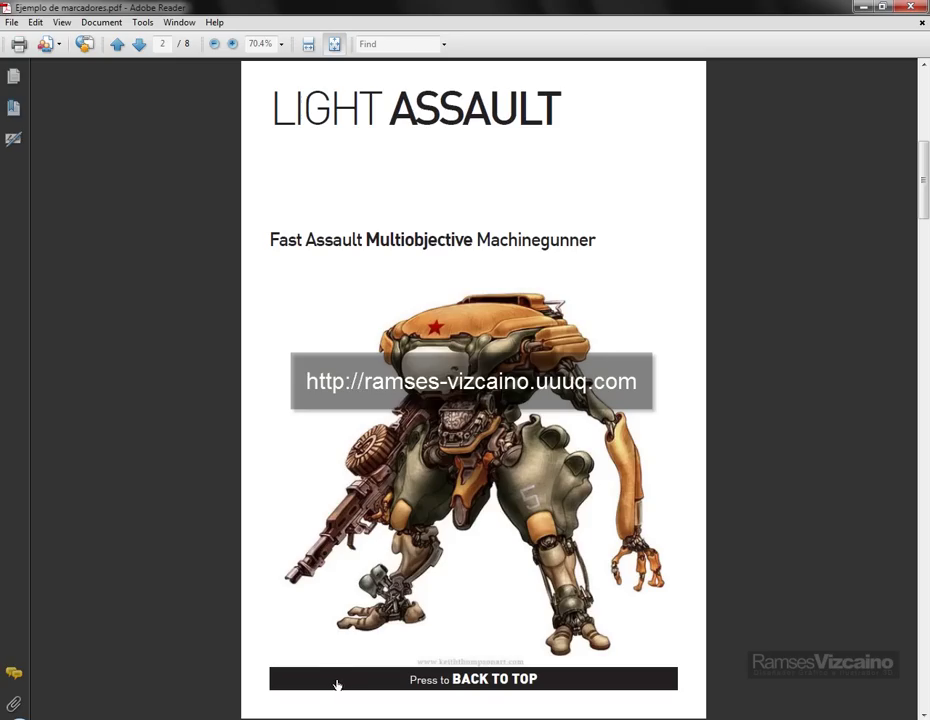